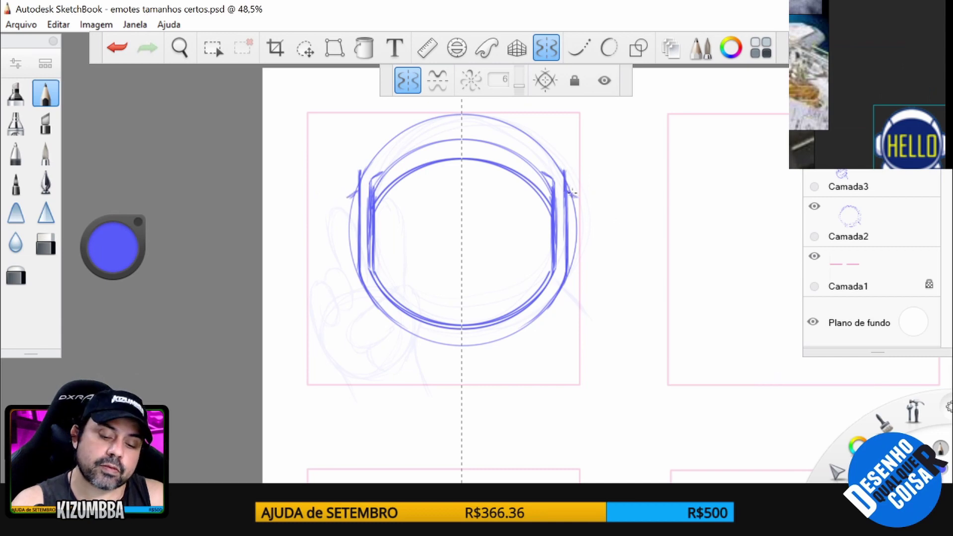
- Sketch mirrored ear pads on both sides of the helmet, with matching bands across its upper rim
{"action": "left_click_drag", "start_coordinate": [571, 194], "coordinate": [582, 253]}
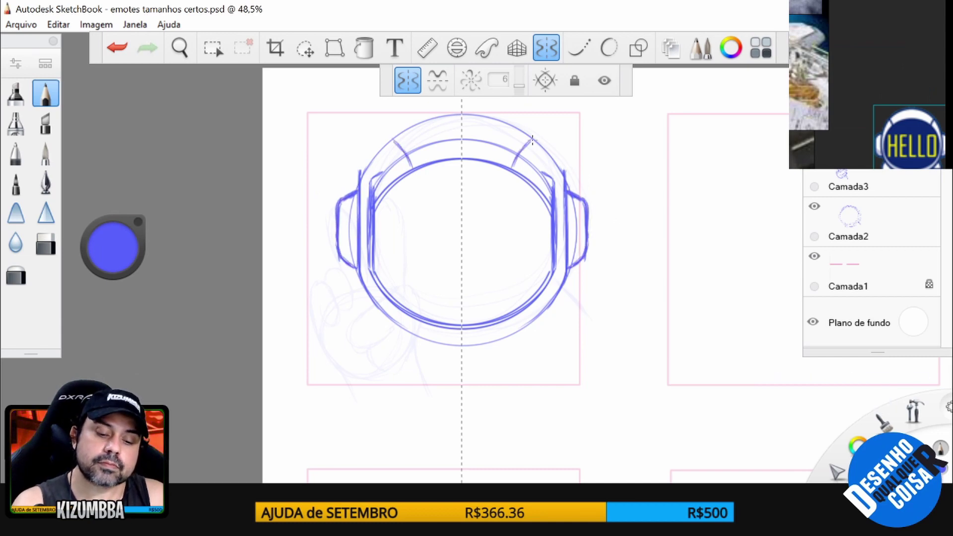
{"action": "left_click_drag", "start_coordinate": [404, 209], "coordinate": [459, 246]}
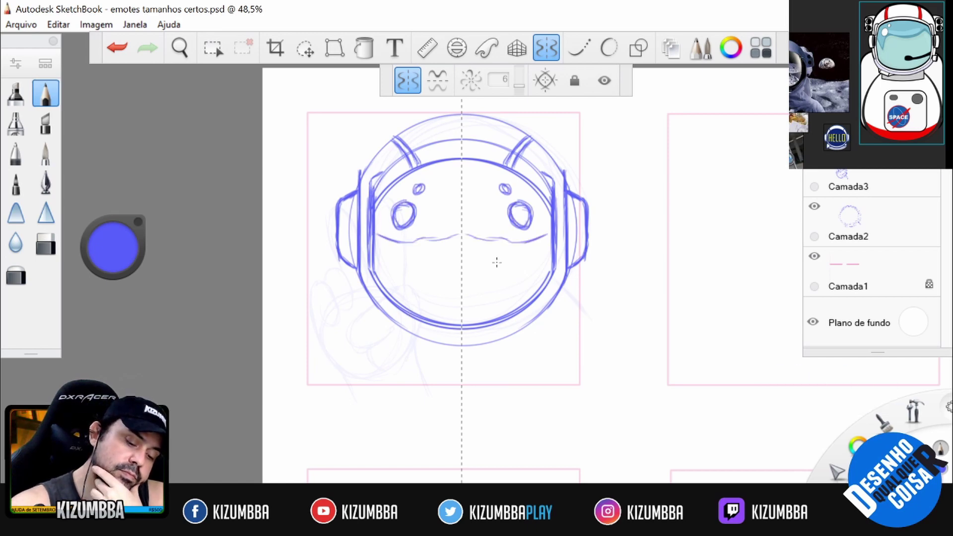
{"action": "key", "text": "ctrl+z"}
{"action": "key", "text": "ctrl+z"}
- Without symmetry, sketch two oval highlights on one side of the visor and a double reflection line across it
{"action": "left_click_drag", "start_coordinate": [403, 205], "coordinate": [407, 213]}
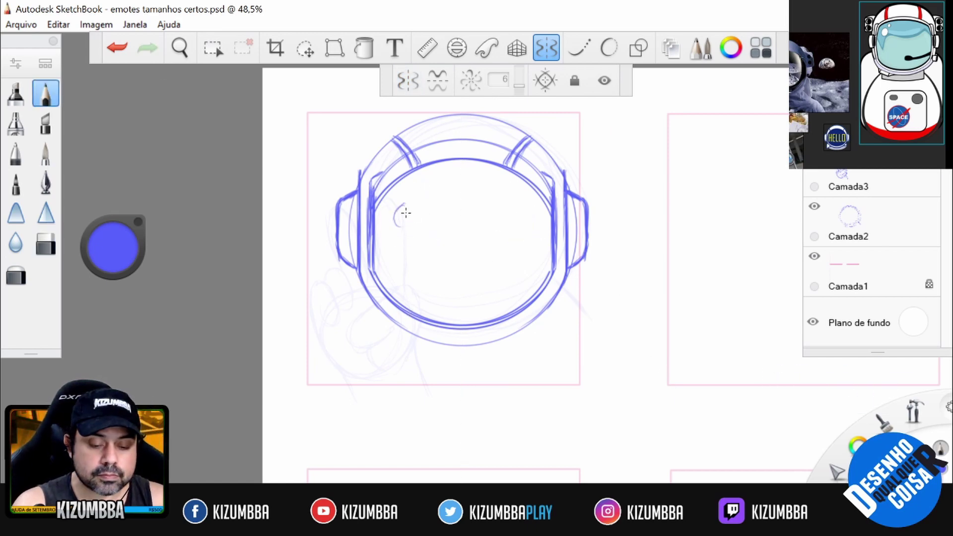
{"action": "left_click", "coordinate": [384, 237]}
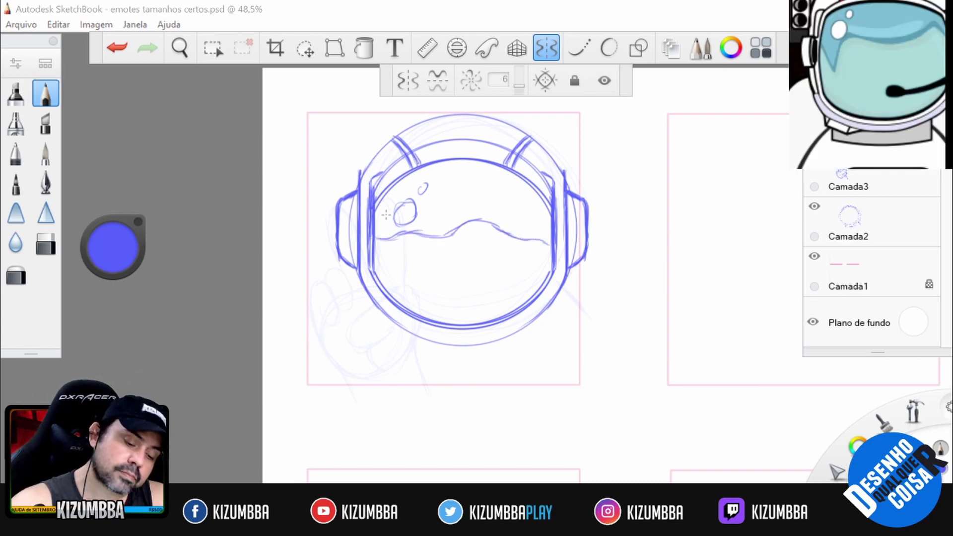
{"action": "key", "text": "e"}
{"action": "mouse_move", "coordinate": [547, 242]}
{"action": "left_mouse_down"}
{"action": "mouse_move", "coordinate": [395, 241]}
{"action": "mouse_move", "coordinate": [423, 250]}
{"action": "left_mouse_up"}
{"action": "key", "text": "e"}
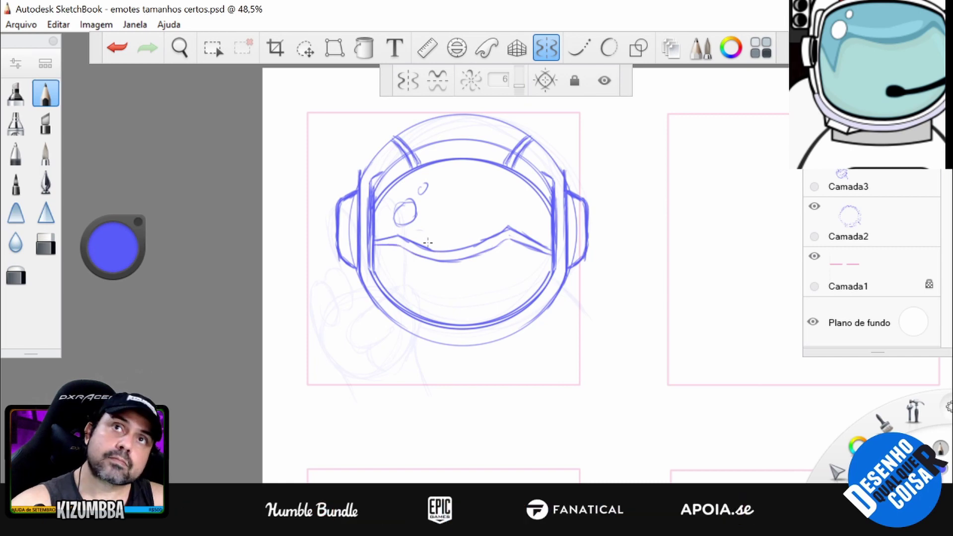
- Erase and redraw the two visor highlights lower down, and reshape the reflection line into a double S-curve
{"action": "key", "text": "e"}
{"action": "left_click_drag", "start_coordinate": [404, 212], "coordinate": [420, 195]}
{"action": "key", "text": "e"}
{"action": "mouse_move", "coordinate": [396, 234]}
{"action": "left_mouse_down"}
{"action": "mouse_move", "coordinate": [455, 251]}
{"action": "mouse_move", "coordinate": [398, 255]}
{"action": "mouse_move", "coordinate": [393, 223]}
{"action": "mouse_move", "coordinate": [408, 198]}
{"action": "left_mouse_up"}
{"action": "key", "text": "e"}
{"action": "key", "text": "e"}
{"action": "key", "text": "e"}
{"action": "key", "text": "e"}
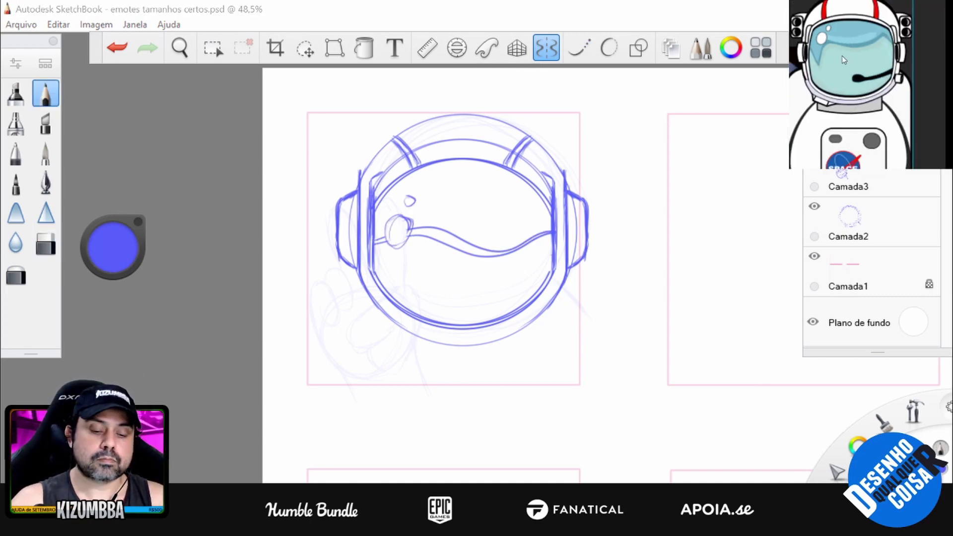
- Rotate the helmet sketch slightly counterclockwise and clean up the stray marks outside its upper rim
{"action": "key", "text": "v"}
{"action": "mouse_move", "coordinate": [551, 228]}
{"action": "left_mouse_down"}
{"action": "mouse_move", "coordinate": [550, 217]}
{"action": "mouse_move", "coordinate": [574, 199]}
{"action": "mouse_move", "coordinate": [606, 281]}
{"action": "mouse_move", "coordinate": [613, 237]}
{"action": "left_mouse_up"}
{"action": "key", "text": "Return"}
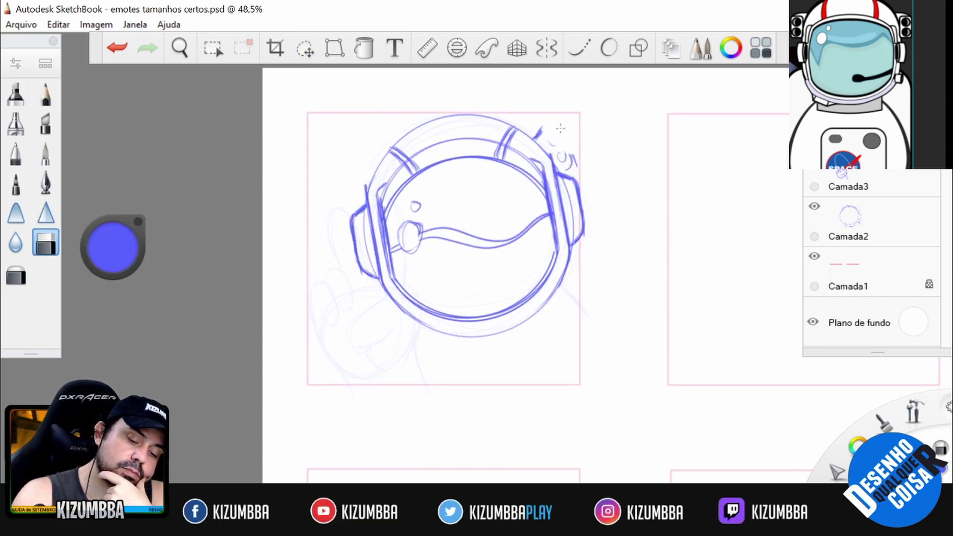
{"action": "key", "text": "ctrl+z"}
{"action": "key", "text": "ctrl+y"}
{"action": "key", "text": "ctrl+y"}
{"action": "key", "text": "ctrl+y"}
{"action": "key", "text": "ctrl+y"}
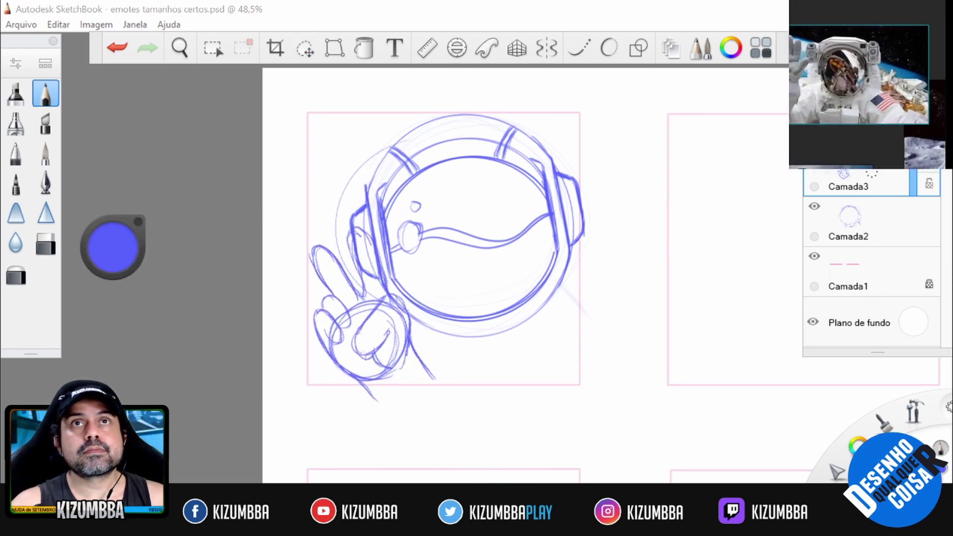
- Hide the helmet layers with the Camada3 hand sketch faded, and redraw its raised and folded fingers on Camada5
{"action": "left_click", "coordinate": [815, 256]}
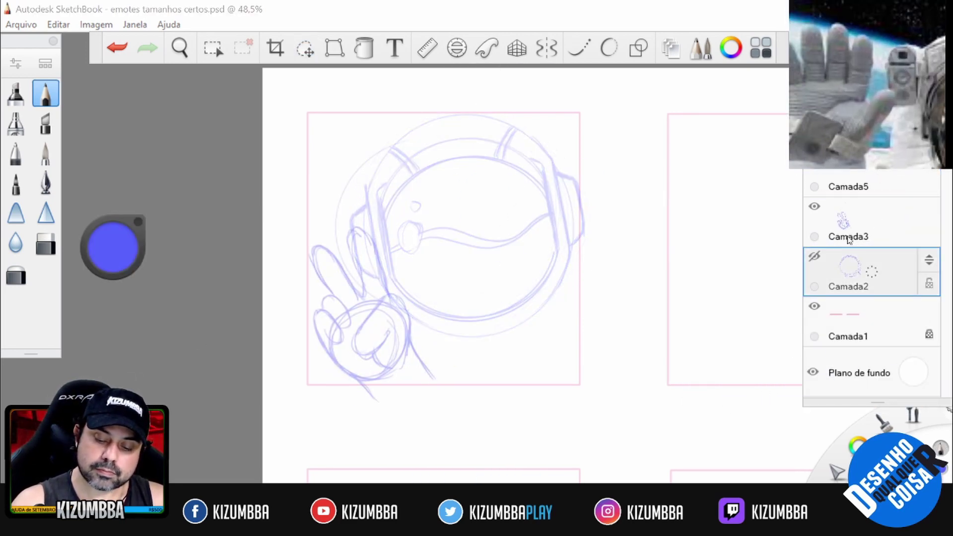
{"action": "left_click", "coordinate": [878, 229]}
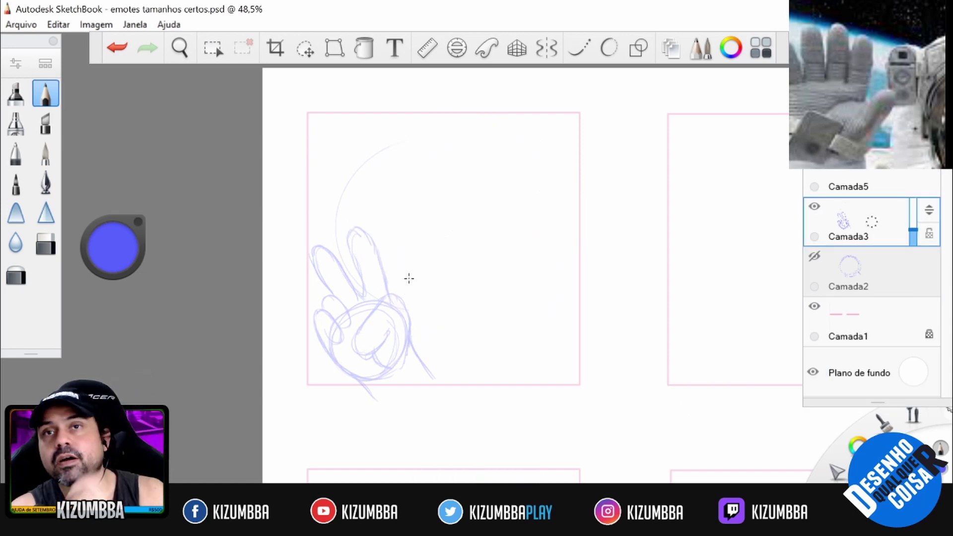
{"action": "left_click_drag", "start_coordinate": [352, 223], "coordinate": [389, 289]}
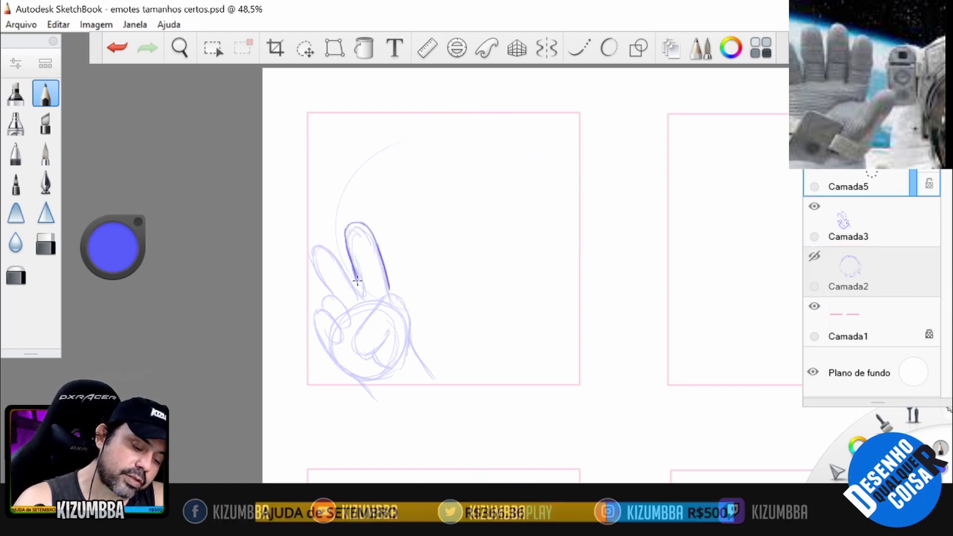
{"action": "left_click_drag", "start_coordinate": [332, 292], "coordinate": [312, 251]}
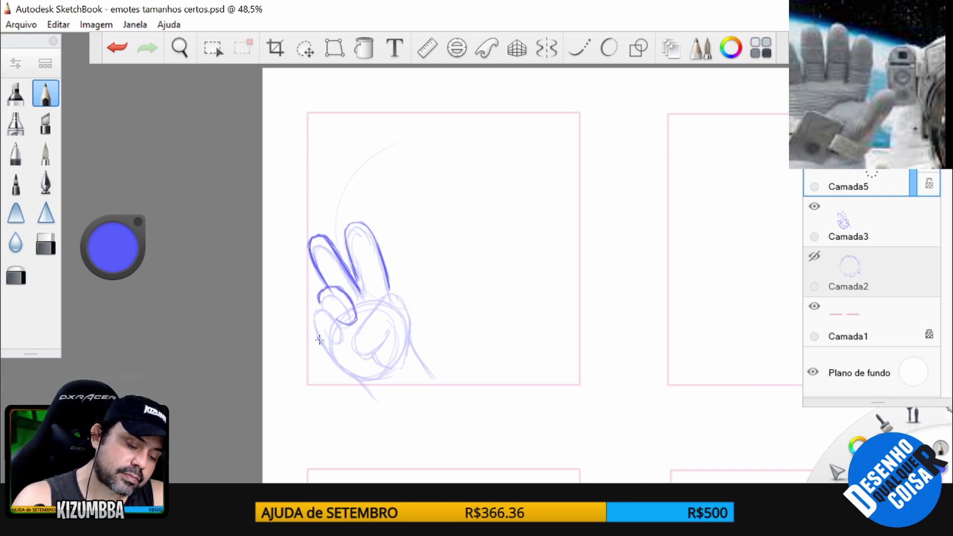
{"action": "key", "text": "ctrl+z"}
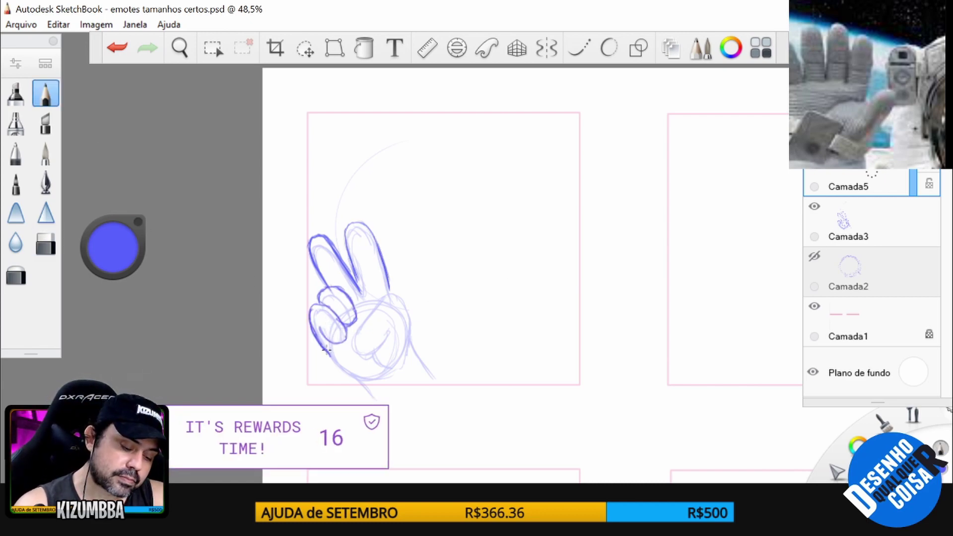
- Redraw the thumb, palm and wrist lines of the hand, and strengthen the outlines of the two raised fingers
{"action": "mouse_move", "coordinate": [417, 345]}
{"action": "left_mouse_down"}
{"action": "mouse_move", "coordinate": [435, 376]}
{"action": "mouse_move", "coordinate": [378, 371]}
{"action": "left_mouse_up"}
{"action": "left_click_drag", "start_coordinate": [387, 296], "coordinate": [351, 357]}
{"action": "left_click_drag", "start_coordinate": [388, 331], "coordinate": [367, 356]}
{"action": "left_click_drag", "start_coordinate": [377, 301], "coordinate": [352, 330]}
{"action": "left_click_drag", "start_coordinate": [406, 301], "coordinate": [402, 296]}
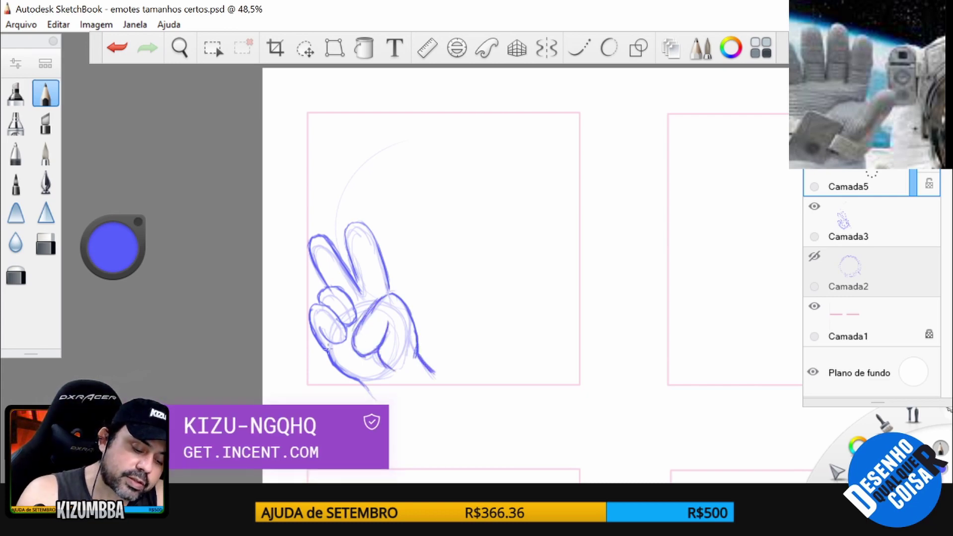
{"action": "left_click_drag", "start_coordinate": [350, 224], "coordinate": [386, 278]}
{"action": "left_click_drag", "start_coordinate": [310, 237], "coordinate": [358, 283]}
- Clean up the hand lines, and add creases on the raised fingers and a glove cuff at the wrist
{"action": "left_click", "coordinate": [46, 242]}
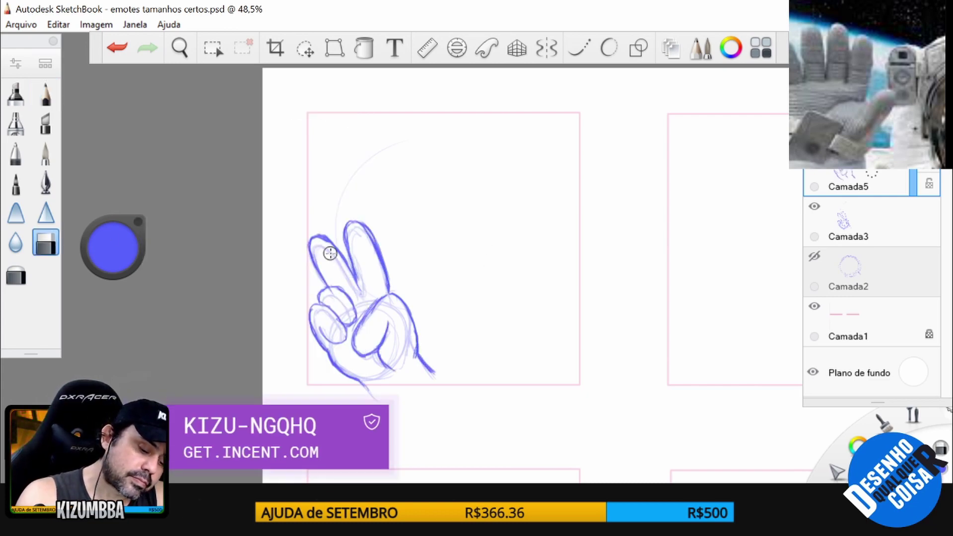
{"action": "key", "text": "e"}
{"action": "left_click_drag", "start_coordinate": [420, 354], "coordinate": [445, 385]}
{"action": "mouse_move", "coordinate": [374, 395]}
{"action": "left_mouse_down"}
{"action": "mouse_move", "coordinate": [416, 353]}
{"action": "mouse_move", "coordinate": [511, 330]}
{"action": "mouse_move", "coordinate": [438, 219]}
{"action": "mouse_move", "coordinate": [383, 207]}
{"action": "mouse_move", "coordinate": [392, 221]}
{"action": "left_mouse_up"}
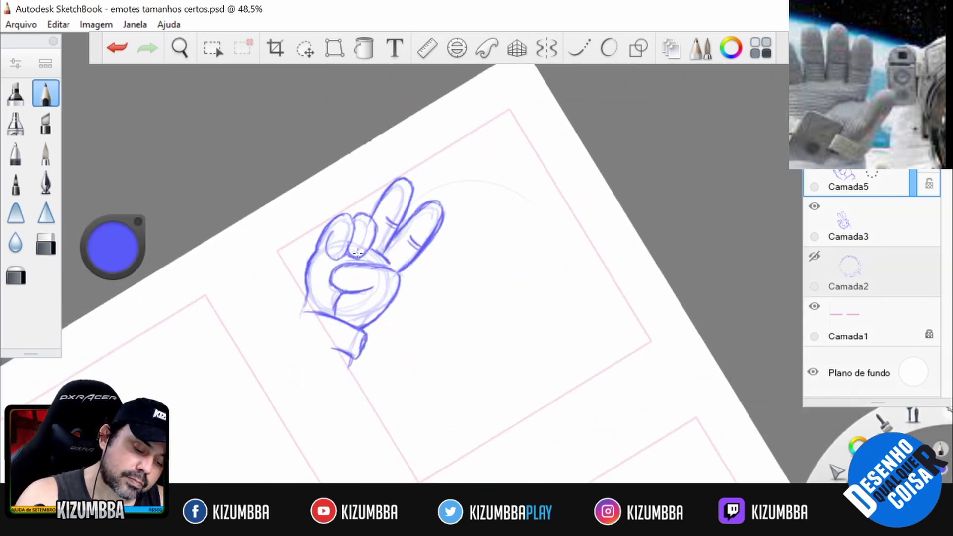
{"action": "mouse_move", "coordinate": [334, 228]}
{"action": "left_mouse_down"}
{"action": "mouse_move", "coordinate": [517, 268]}
{"action": "mouse_move", "coordinate": [543, 298]}
{"action": "left_mouse_up"}
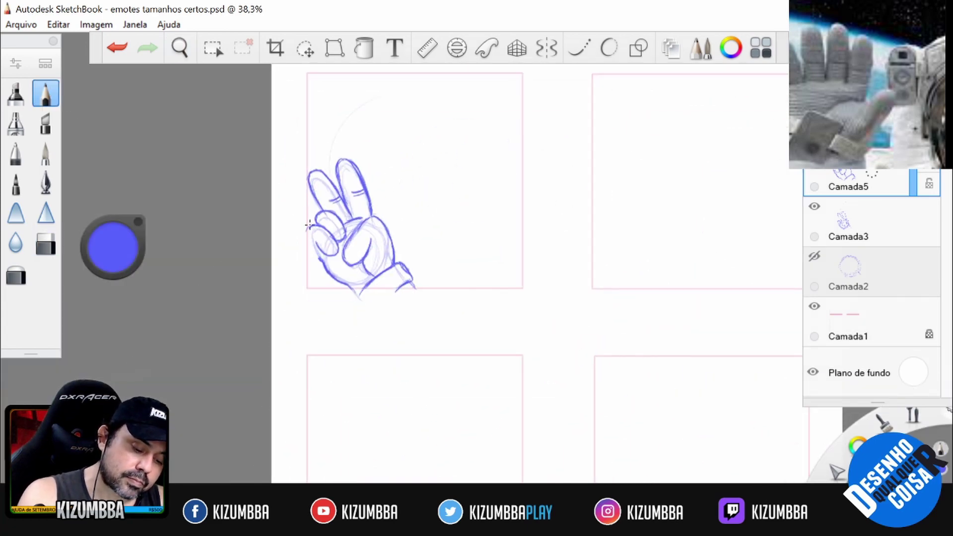
- Show the helmet sketch, hide the rough hand on Camada3, and rotate the redrawn hand into place beside the helmet
{"action": "key", "text": "ctrl+v"}
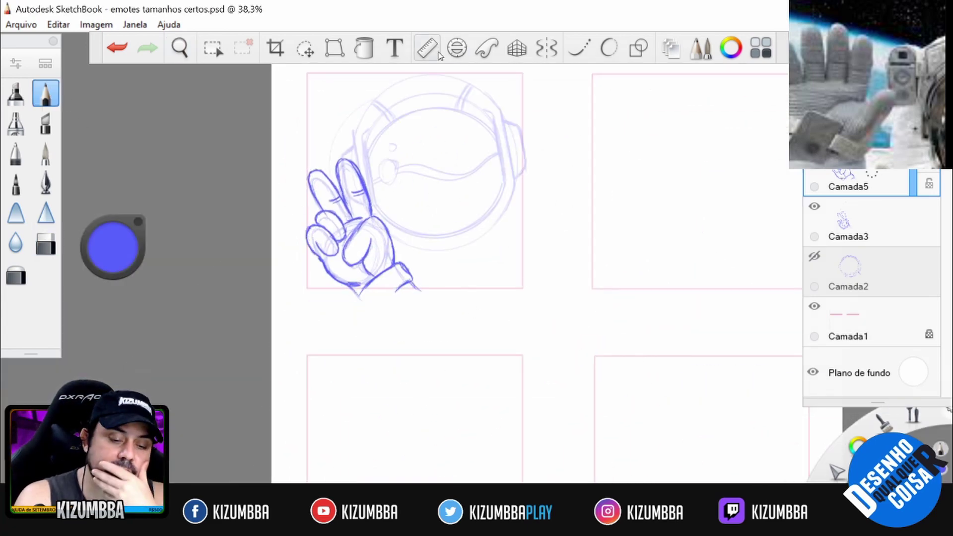
{"action": "left_click", "coordinate": [815, 206]}
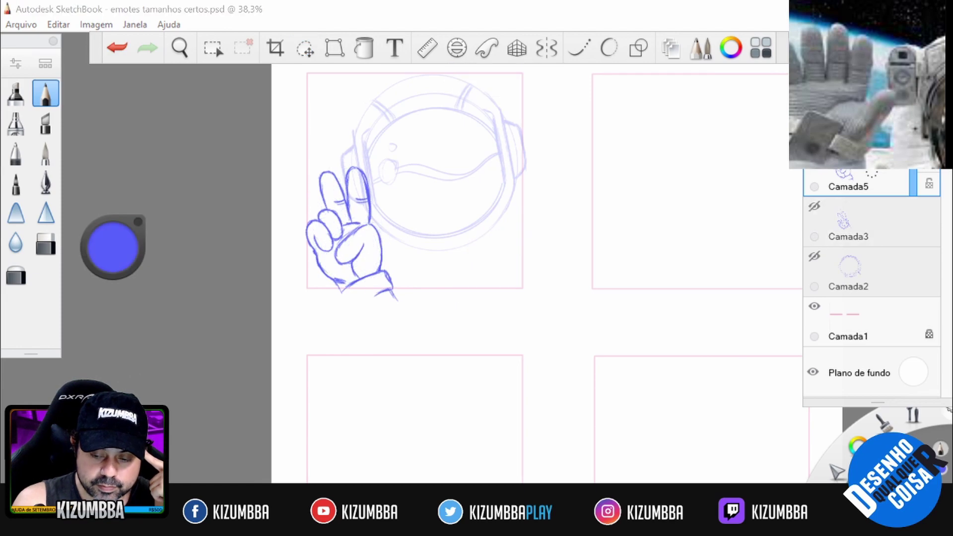
{"action": "key", "text": "v"}
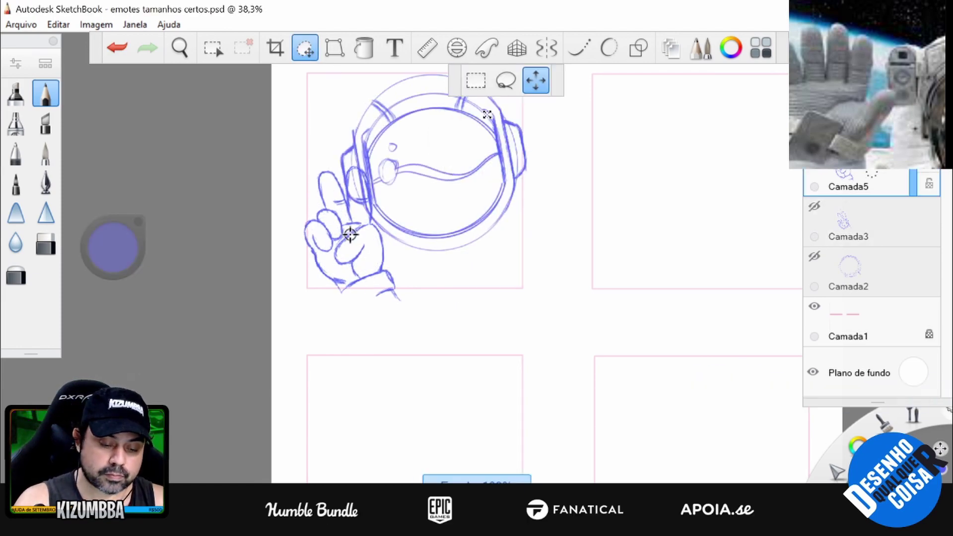
{"action": "left_click_drag", "start_coordinate": [497, 164], "coordinate": [509, 170]}
{"action": "key", "text": "Return"}
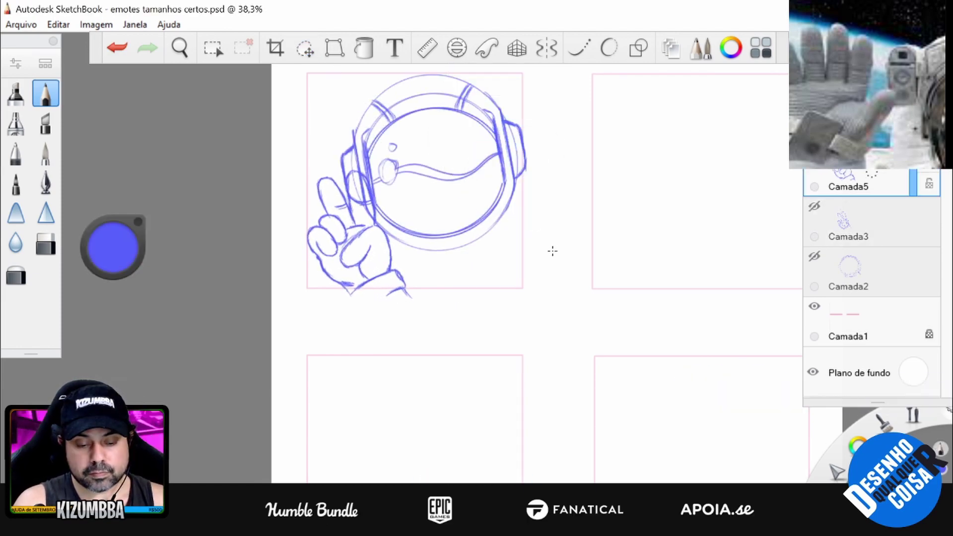
- Sketch the forearm and shoulder lines below the helmet, and erase the helmet lines overlapping the raised fingers
{"action": "scroll", "coordinate": [870, 118], "scroll_direction": "down", "scroll_amount": 3}
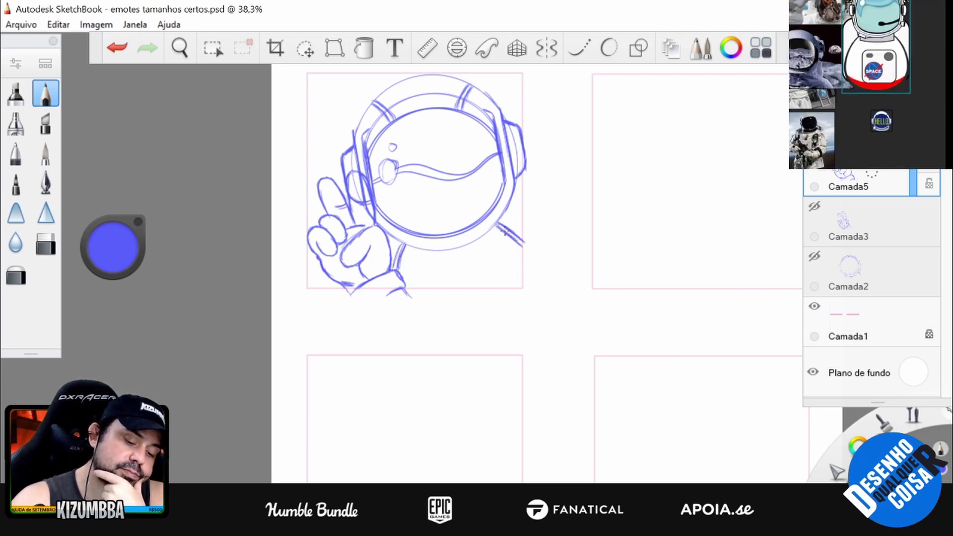
{"action": "left_click_drag", "start_coordinate": [593, 182], "coordinate": [604, 224]}
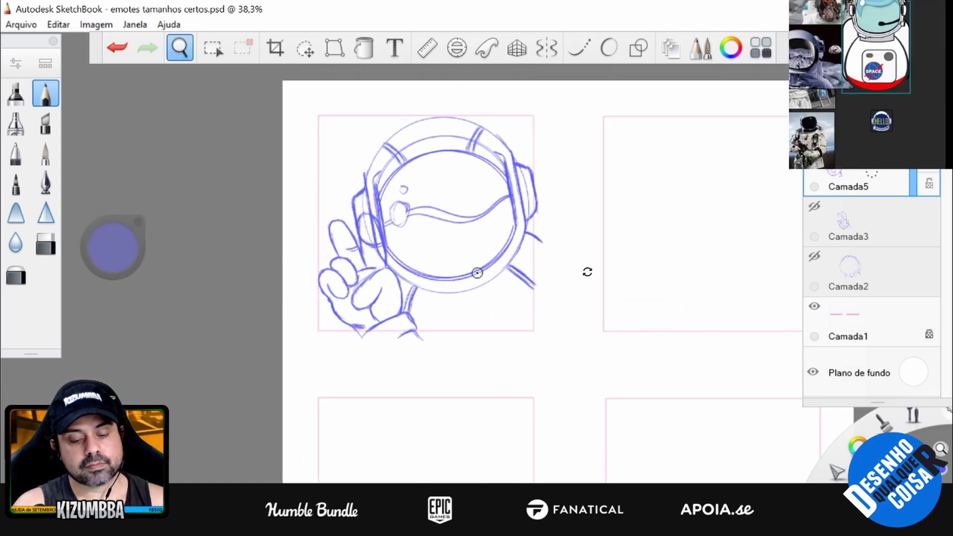
{"action": "key", "text": "ctrl+z"}
{"action": "left_click", "coordinate": [42, 250]}
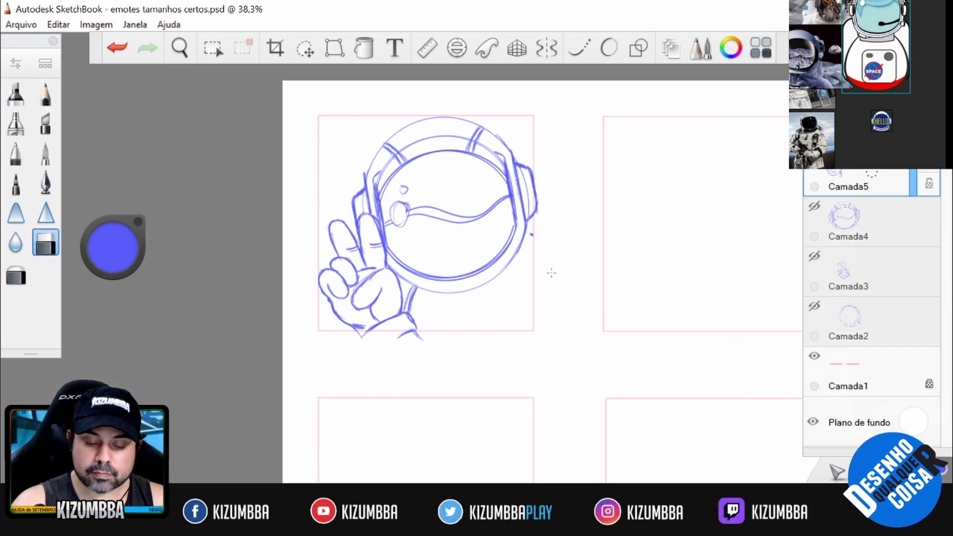
{"action": "key", "text": "e"}
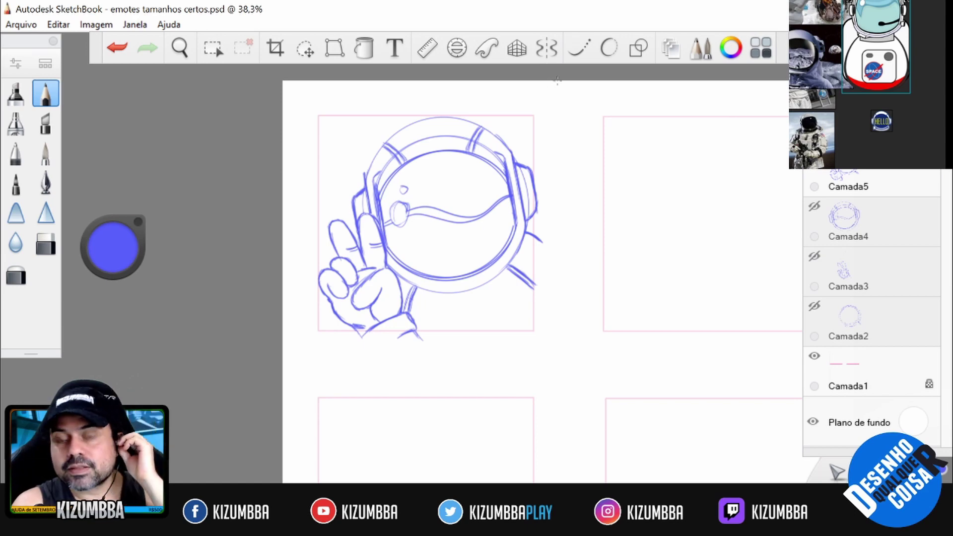
- Set up a black inking pen with steady stroke at 34, and fade and lock the Camada5 sketch
{"action": "scroll", "coordinate": [641, 287], "scroll_direction": "up", "scroll_amount": 3}
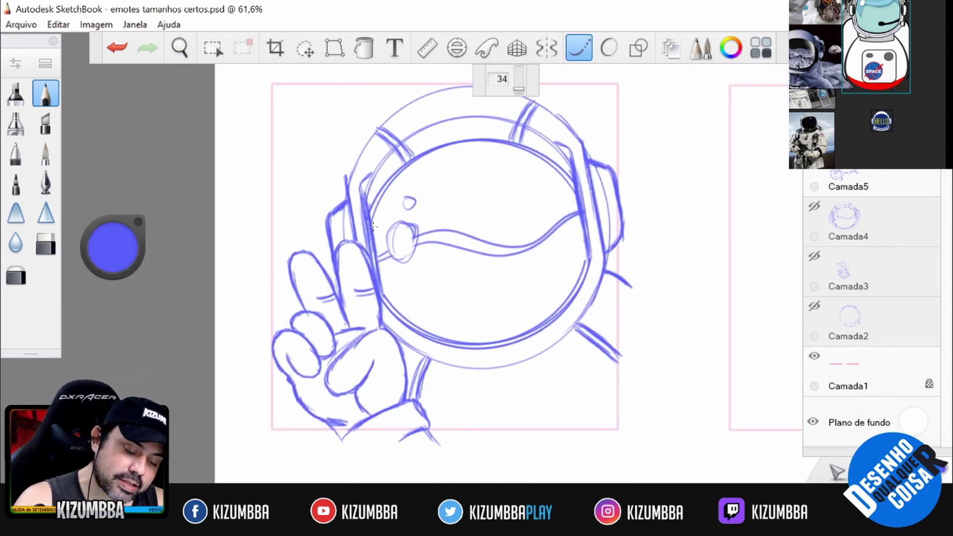
{"action": "left_click_drag", "start_coordinate": [112, 247], "coordinate": [112, 278]}
{"action": "left_click", "coordinate": [848, 187]}
{"action": "left_click_drag", "start_coordinate": [913, 178], "coordinate": [912, 189]}
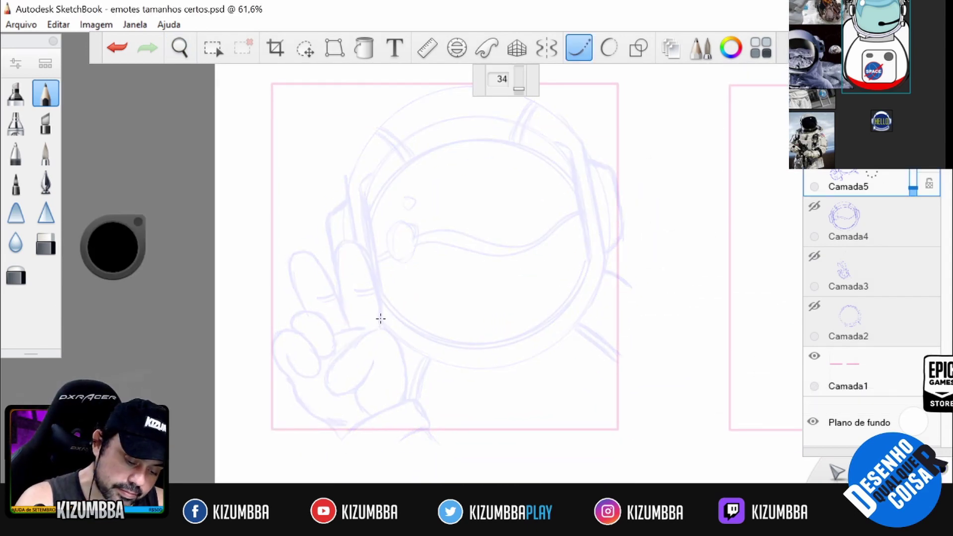
{"action": "left_click", "coordinate": [46, 183]}
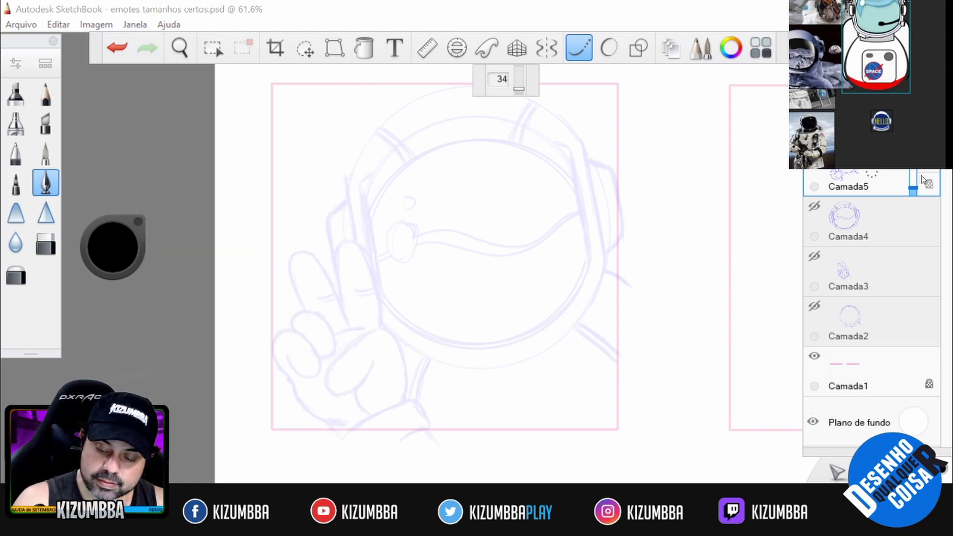
{"action": "left_click", "coordinate": [928, 183]}
- Ink the two raised fingers, the thumb and the palm crease over the faded hand sketch
{"action": "key", "text": "ctrl+z"}
{"action": "mouse_move", "coordinate": [350, 325]}
{"action": "left_mouse_down"}
{"action": "mouse_move", "coordinate": [365, 251]}
{"action": "mouse_move", "coordinate": [379, 327]}
{"action": "left_mouse_up"}
{"action": "left_click_drag", "start_coordinate": [340, 291], "coordinate": [350, 327]}
{"action": "mouse_move", "coordinate": [373, 362]}
{"action": "left_mouse_down"}
{"action": "mouse_move", "coordinate": [328, 400]}
{"action": "mouse_move", "coordinate": [347, 343]}
{"action": "mouse_move", "coordinate": [405, 323]}
{"action": "mouse_move", "coordinate": [402, 402]}
{"action": "left_mouse_up"}
{"action": "left_click_drag", "start_coordinate": [362, 395], "coordinate": [355, 386]}
{"action": "key", "text": "ctrl+z"}
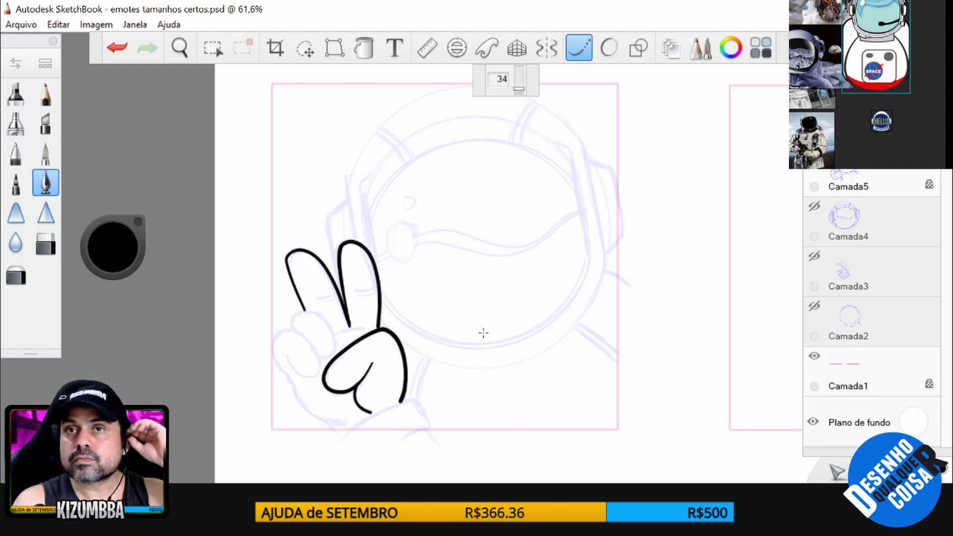
- Save the drawing as conpley.psd in the Desenhos folder
{"action": "key", "text": "ctrl+shift+s"}
{"action": "left_click", "coordinate": [125, 359]}
{"action": "type", "text": "conple"}
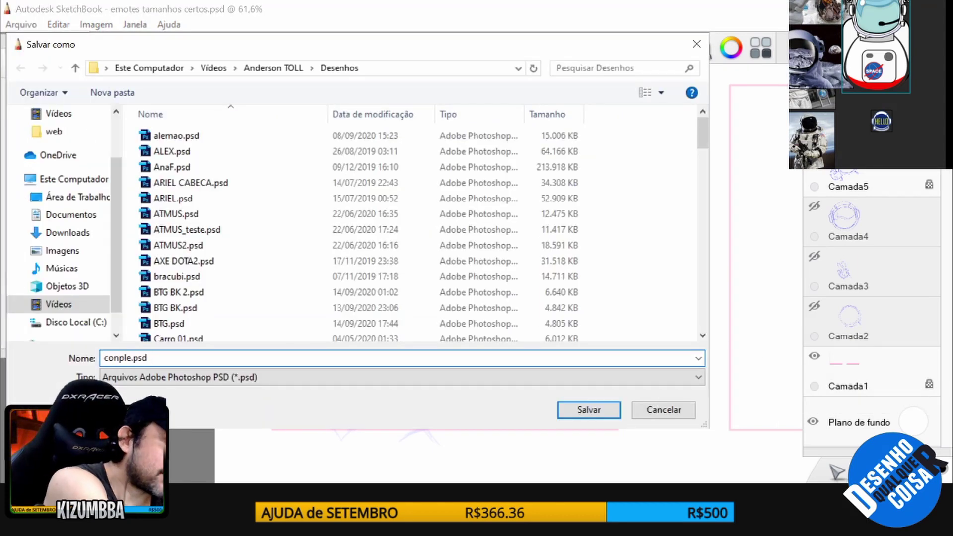
{"action": "type", "text": "y"}
{"action": "key", "text": "Return"}
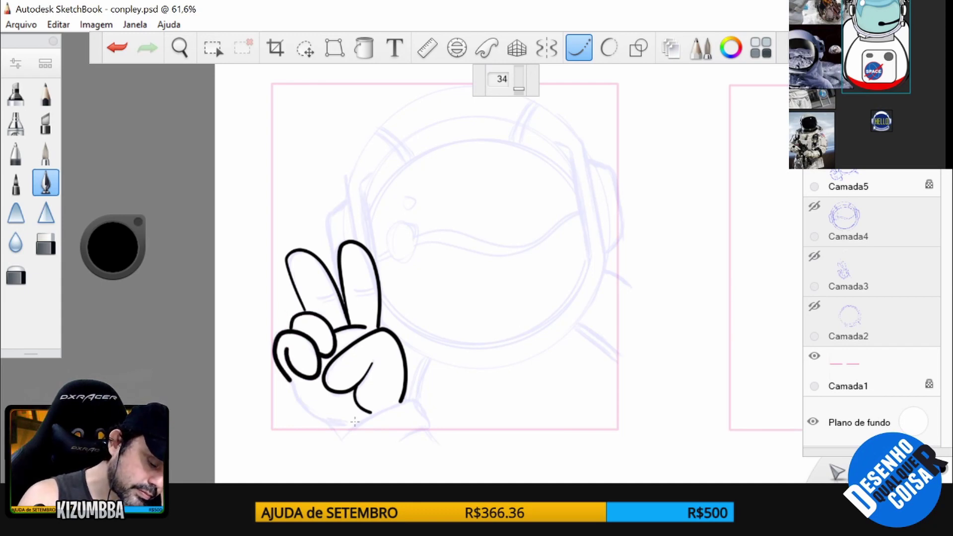
- Ink the folded fingers, the palm's outer edge and the raised finger creases, and save the drawing
{"action": "key", "text": "ctrl+z"}
{"action": "left_click_drag", "start_coordinate": [322, 360], "coordinate": [285, 347]}
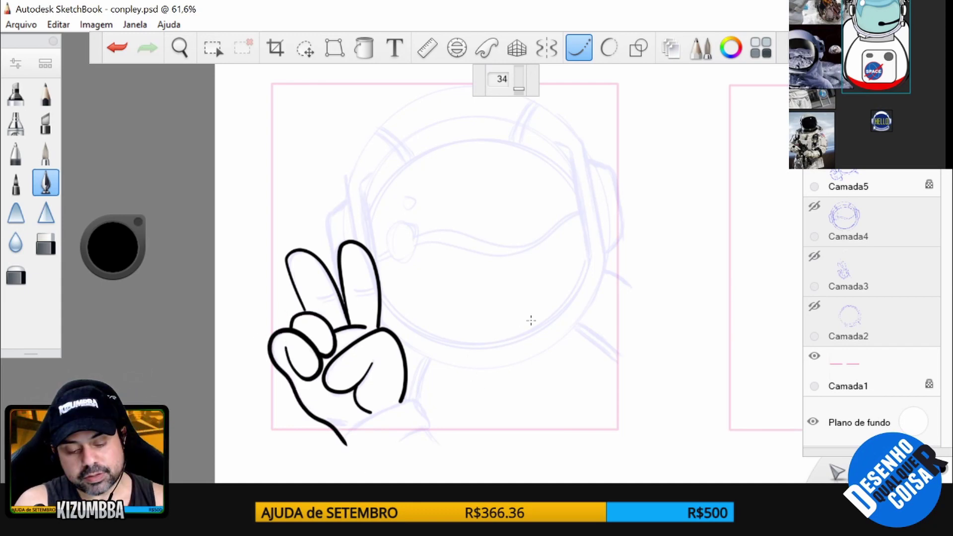
{"action": "left_click_drag", "start_coordinate": [531, 320], "coordinate": [396, 203]}
{"action": "mouse_move", "coordinate": [353, 171]}
{"action": "left_mouse_down"}
{"action": "mouse_move", "coordinate": [573, 298]}
{"action": "mouse_move", "coordinate": [393, 383]}
{"action": "mouse_move", "coordinate": [420, 341]}
{"action": "mouse_move", "coordinate": [450, 396]}
{"action": "mouse_move", "coordinate": [521, 323]}
{"action": "left_mouse_up"}
{"action": "left_click", "coordinate": [21, 24]}
{"action": "left_click", "coordinate": [59, 111]}
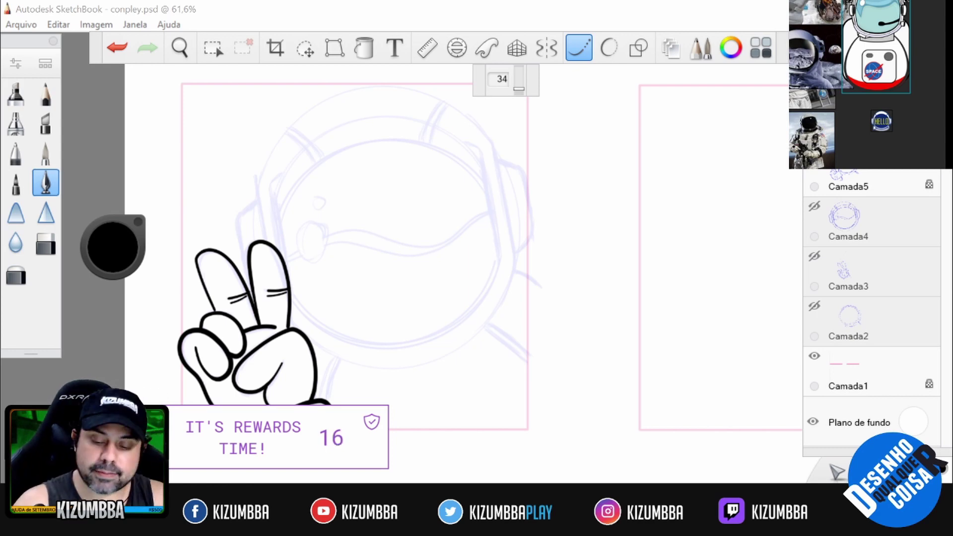
- Ink the visor's two upper arcs in black on layer Camada7, using a tilted ellipse guide fitted to the sketch
{"action": "left_click", "coordinate": [576, 62]}
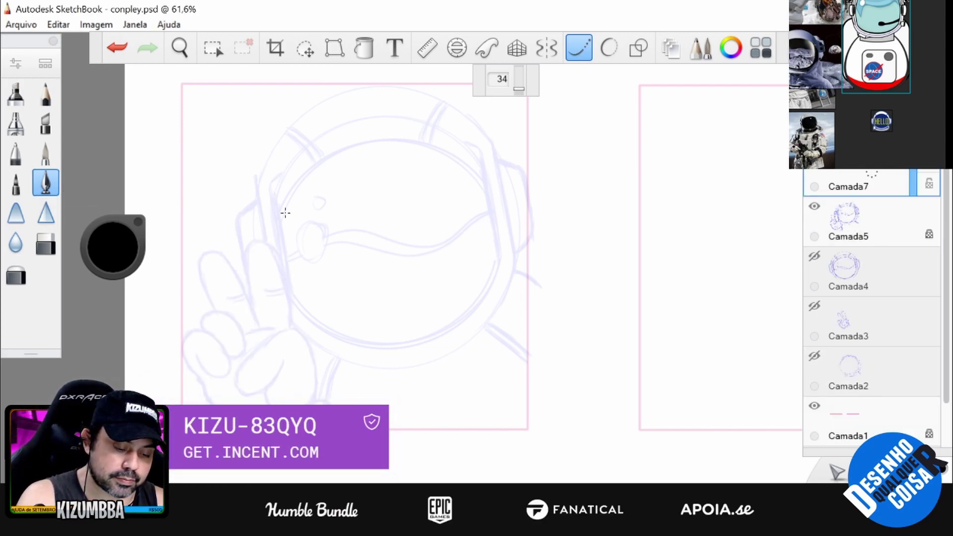
{"action": "left_click_drag", "start_coordinate": [277, 223], "coordinate": [469, 166]}
{"action": "key", "text": "ctrl+z"}
{"action": "left_click", "coordinate": [457, 48]}
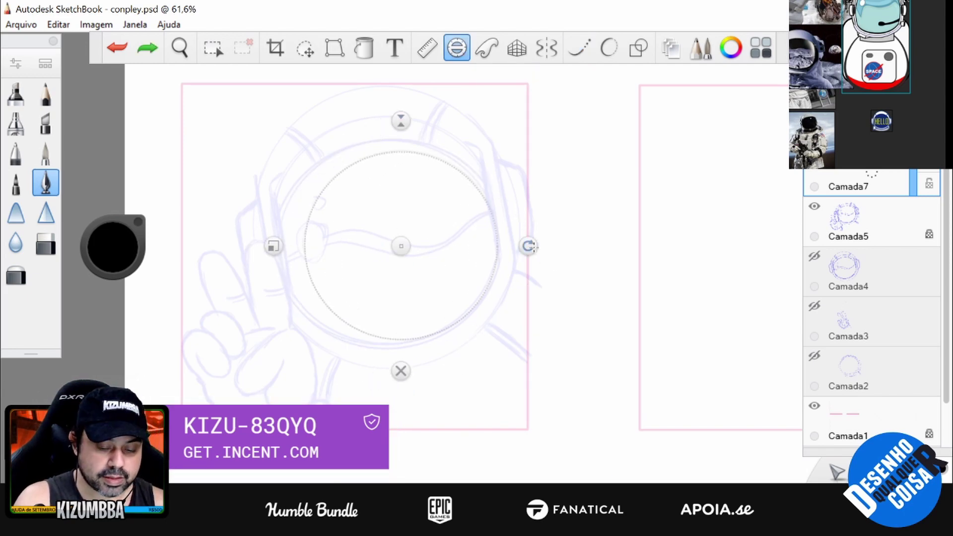
{"action": "left_click_drag", "start_coordinate": [531, 247], "coordinate": [511, 213]}
{"action": "left_click_drag", "start_coordinate": [387, 239], "coordinate": [384, 229]}
{"action": "left_click_drag", "start_coordinate": [258, 249], "coordinate": [247, 253]}
{"action": "mouse_move", "coordinate": [511, 204]}
{"action": "left_mouse_down"}
{"action": "mouse_move", "coordinate": [397, 239]}
{"action": "mouse_move", "coordinate": [386, 224]}
{"action": "mouse_move", "coordinate": [278, 224]}
{"action": "left_mouse_up"}
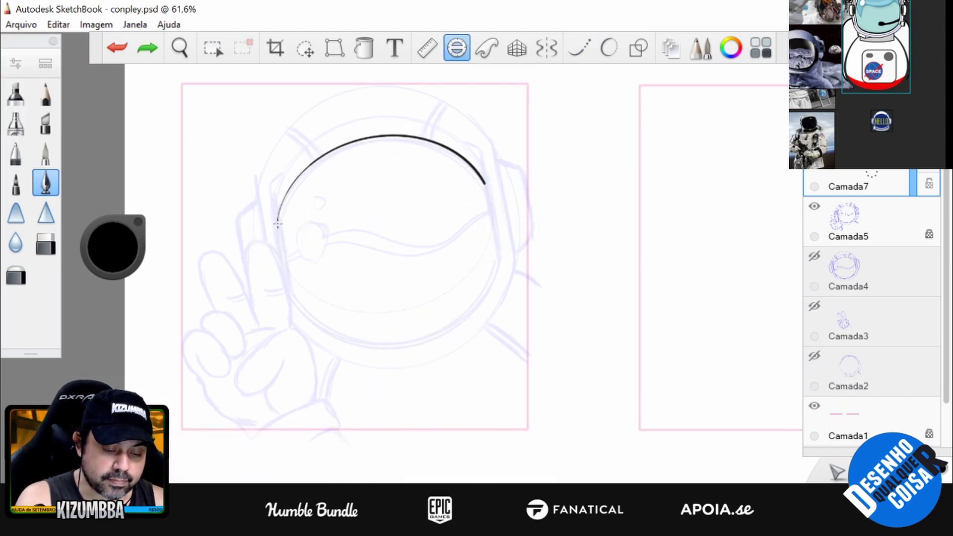
{"action": "left_click_drag", "start_coordinate": [385, 228], "coordinate": [387, 233]}
{"action": "mouse_move", "coordinate": [280, 227]}
{"action": "left_mouse_down"}
{"action": "mouse_move", "coordinate": [348, 149]}
{"action": "mouse_move", "coordinate": [491, 201]}
{"action": "left_mouse_up"}
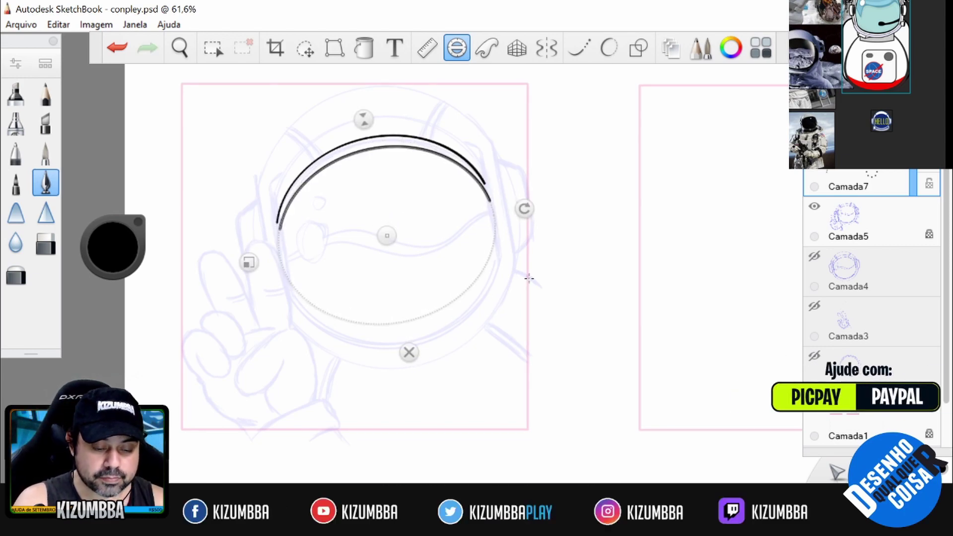
- Ink the two lower arcs of the visor rim with the ellipse guide shifted down
{"action": "left_click_drag", "start_coordinate": [387, 235], "coordinate": [392, 251]}
{"action": "left_click_drag", "start_coordinate": [288, 287], "coordinate": [496, 255]}
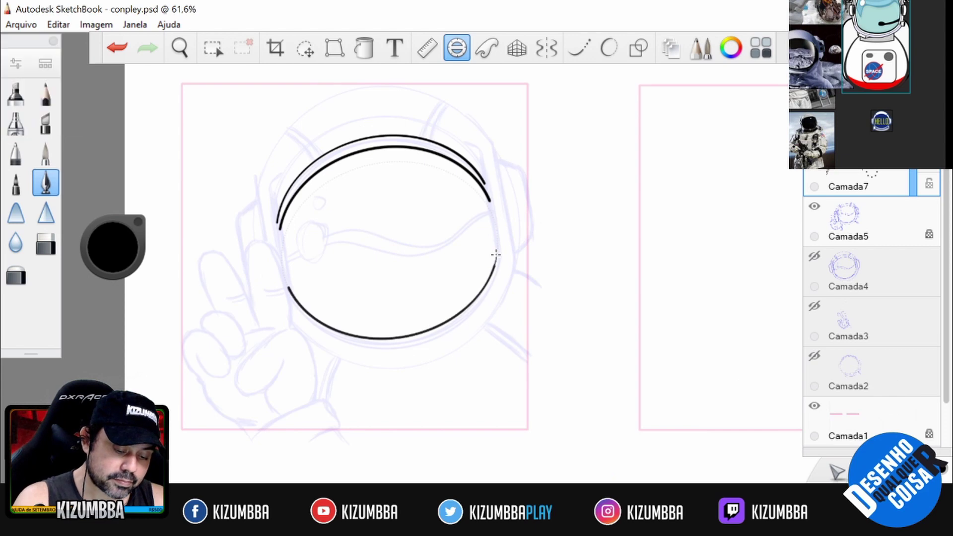
{"action": "left_click_drag", "start_coordinate": [287, 287], "coordinate": [501, 252]}
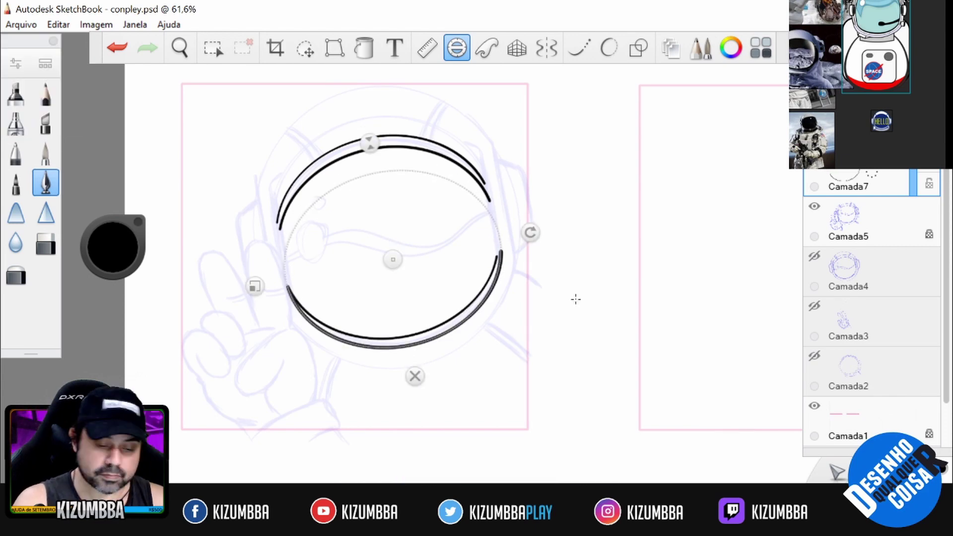
- Ink the helmet's straight side bars and the angular earpieces on both sides using steady stroke
{"action": "left_click", "coordinate": [579, 48]}
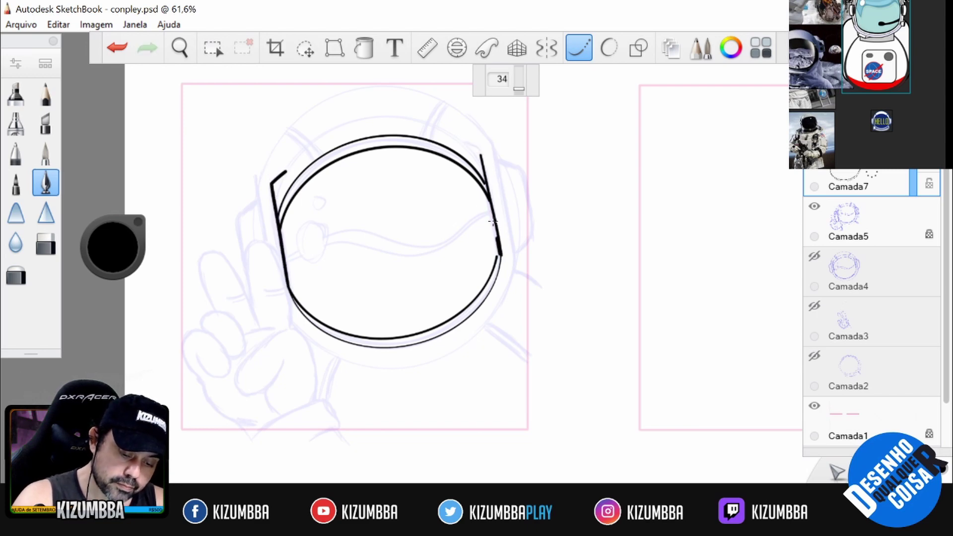
{"action": "left_click", "coordinate": [570, 311]}
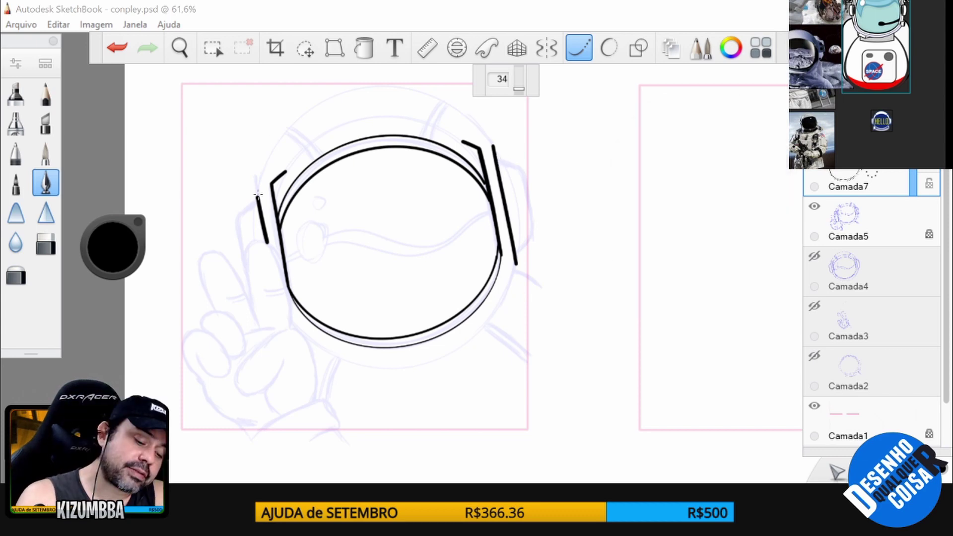
{"action": "left_click_drag", "start_coordinate": [495, 160], "coordinate": [502, 162]}
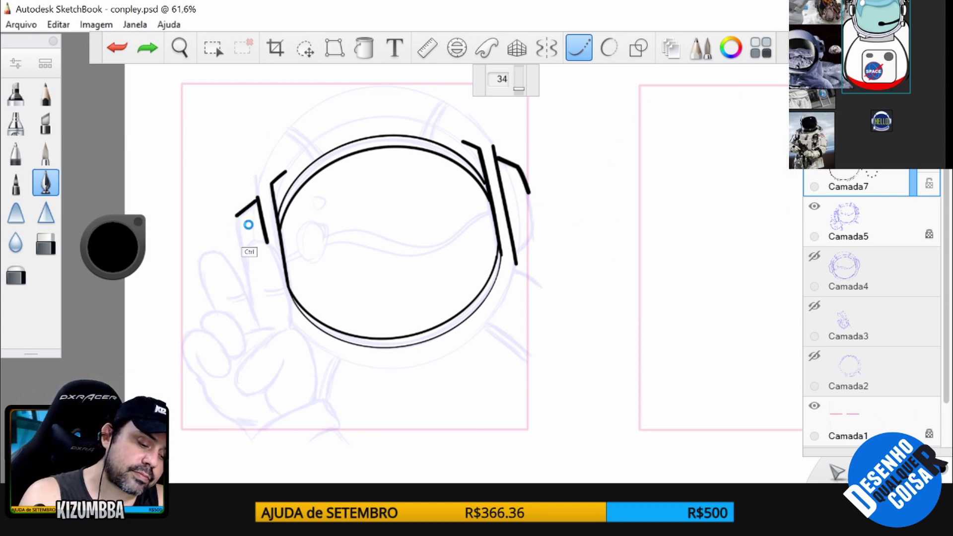
{"action": "key", "text": "ctrl+z"}
{"action": "key", "text": "ctrl+z"}
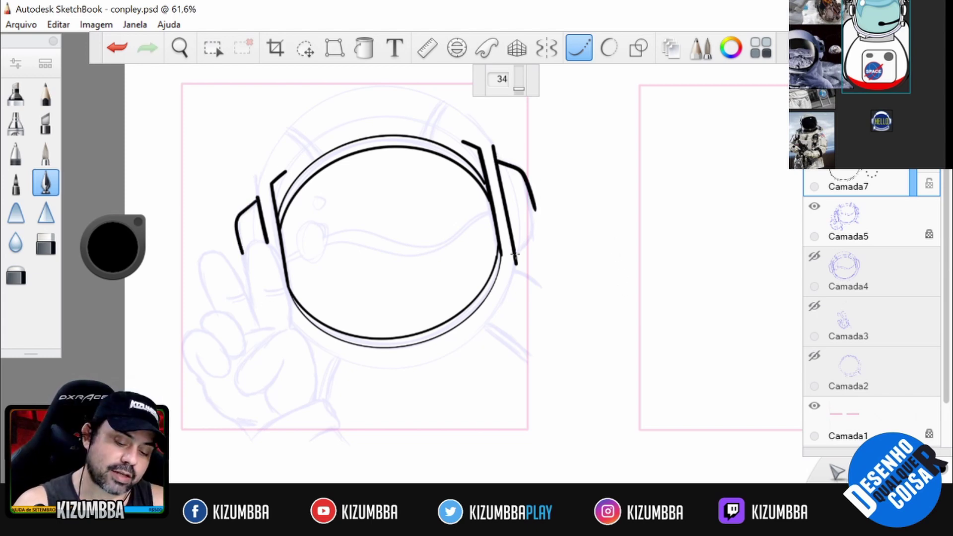
{"action": "left_click_drag", "start_coordinate": [515, 253], "coordinate": [457, 149]}
- Ink the thick outer arc along the bottom of the helmet with an enlarged ellipse guide
{"action": "left_click", "coordinate": [457, 48]}
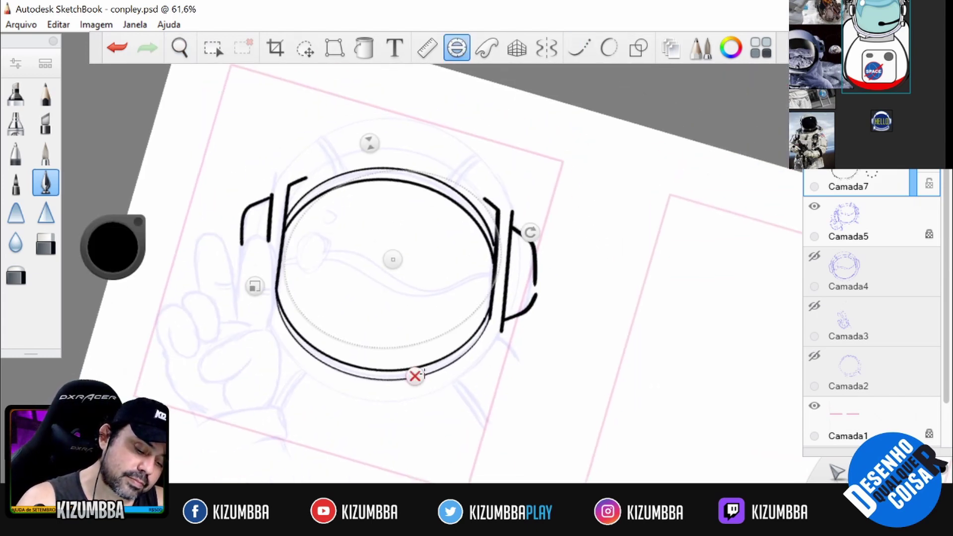
{"action": "left_click_drag", "start_coordinate": [392, 260], "coordinate": [411, 326]}
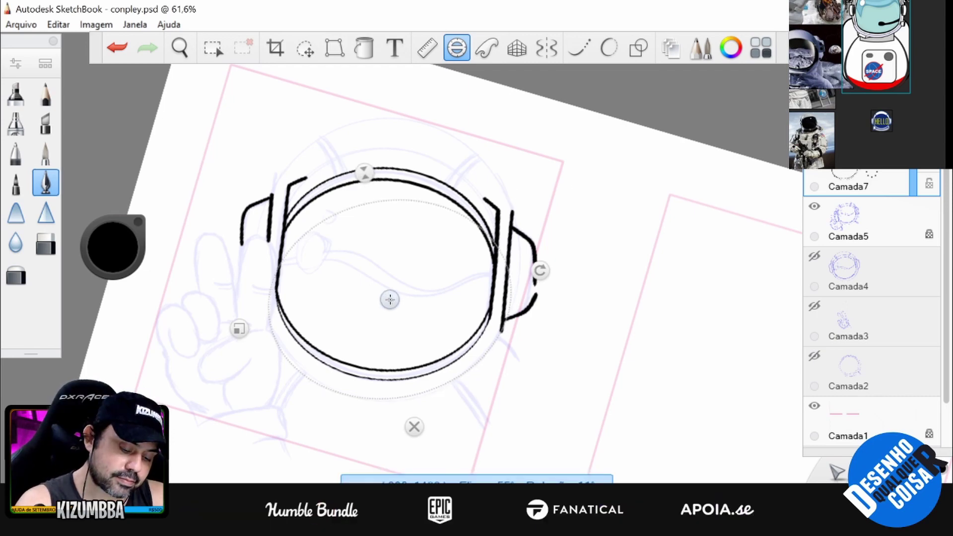
{"action": "left_click_drag", "start_coordinate": [278, 308], "coordinate": [468, 393]}
{"action": "key", "text": "ctrl+z"}
{"action": "mouse_move", "coordinate": [542, 271]}
{"action": "left_mouse_down"}
{"action": "mouse_move", "coordinate": [543, 300]}
{"action": "mouse_move", "coordinate": [472, 375]}
{"action": "left_mouse_up"}
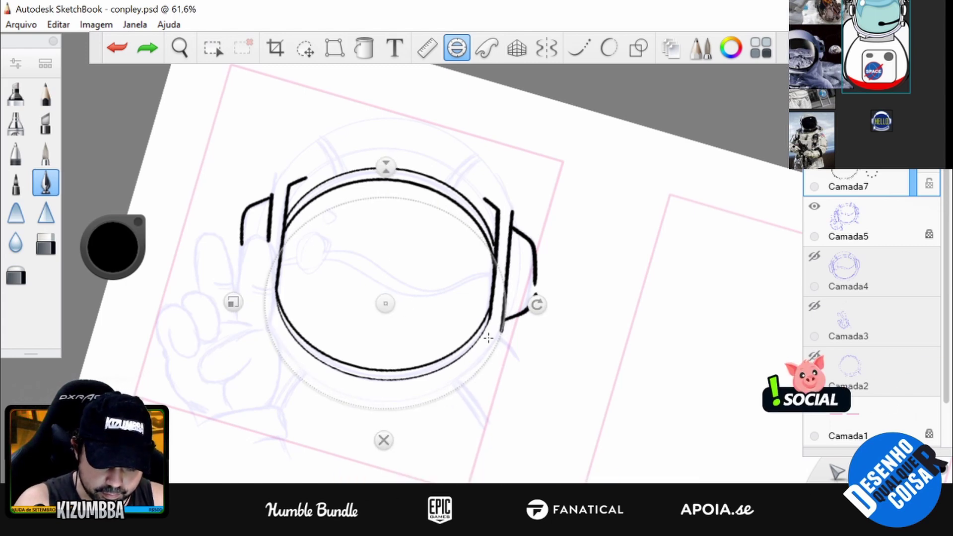
{"action": "mouse_move", "coordinate": [498, 322]}
{"action": "left_mouse_down"}
{"action": "mouse_move", "coordinate": [377, 407]}
{"action": "mouse_move", "coordinate": [298, 378]}
{"action": "mouse_move", "coordinate": [271, 333]}
{"action": "left_mouse_up"}
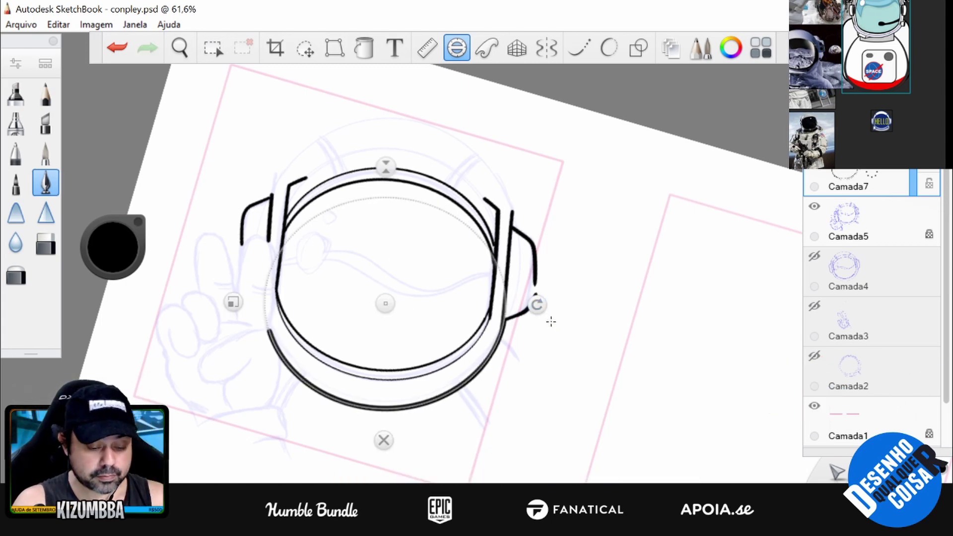
- Ink the outer dome of the helmet with a rounder ellipse guide, joining the side bars
{"action": "left_click_drag", "start_coordinate": [385, 304], "coordinate": [389, 217]}
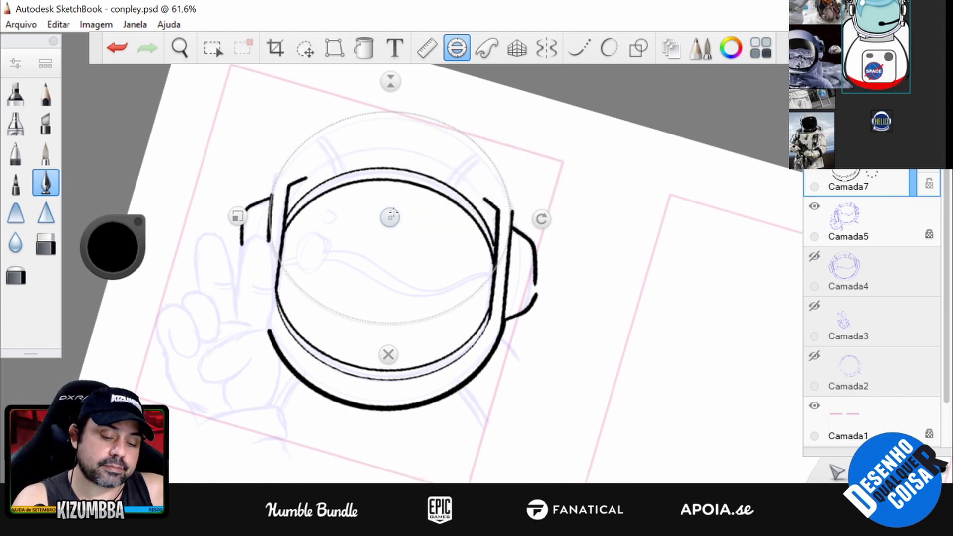
{"action": "mouse_move", "coordinate": [354, 116]}
{"action": "left_mouse_down"}
{"action": "mouse_move", "coordinate": [512, 228]}
{"action": "mouse_move", "coordinate": [525, 214]}
{"action": "mouse_move", "coordinate": [546, 218]}
{"action": "left_mouse_up"}
{"action": "key", "text": "ctrl+z"}
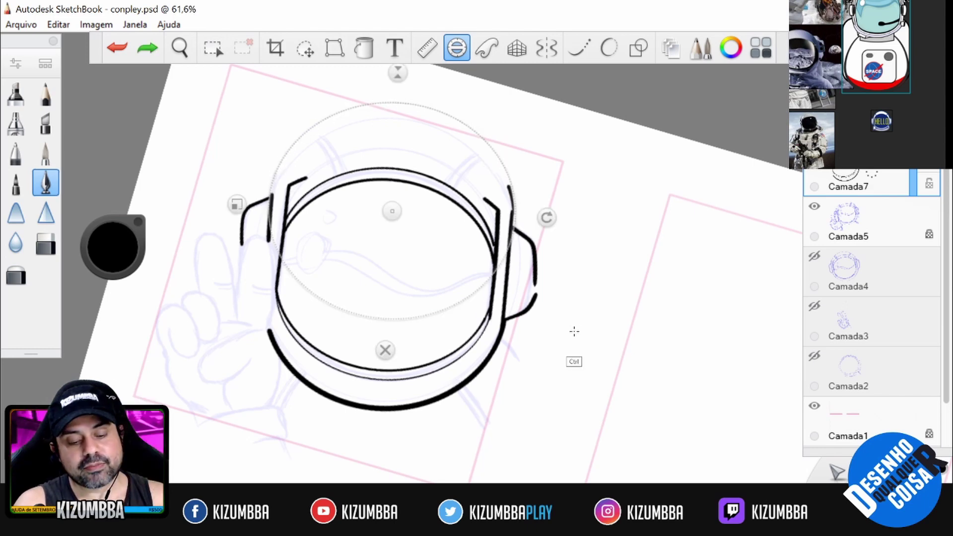
{"action": "left_click_drag", "start_coordinate": [547, 217], "coordinate": [516, 240]}
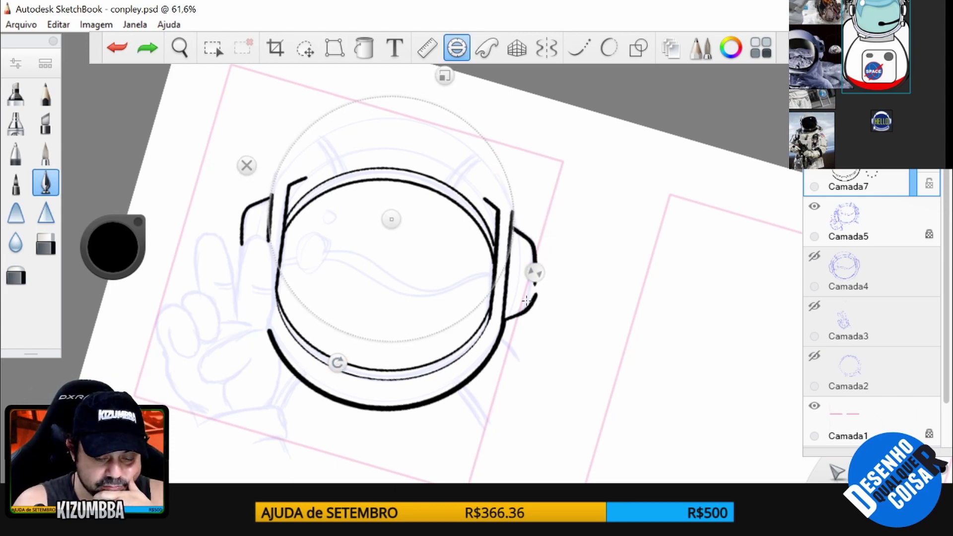
{"action": "left_click_drag", "start_coordinate": [288, 153], "coordinate": [272, 204]}
{"action": "key", "text": "ctrl+z"}
{"action": "left_click_drag", "start_coordinate": [500, 163], "coordinate": [512, 228]}
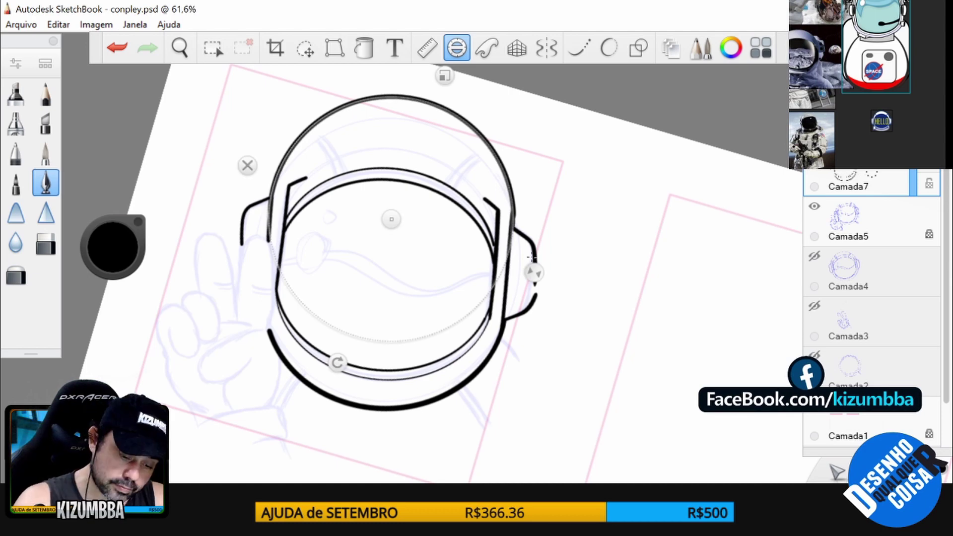
- Ink the inner dome arc just above the visor rim with the ellipse guide
{"action": "scroll", "coordinate": [575, 287], "scroll_direction": "down", "scroll_amount": 2}
{"action": "left_click_drag", "start_coordinate": [575, 287], "coordinate": [282, 253]}
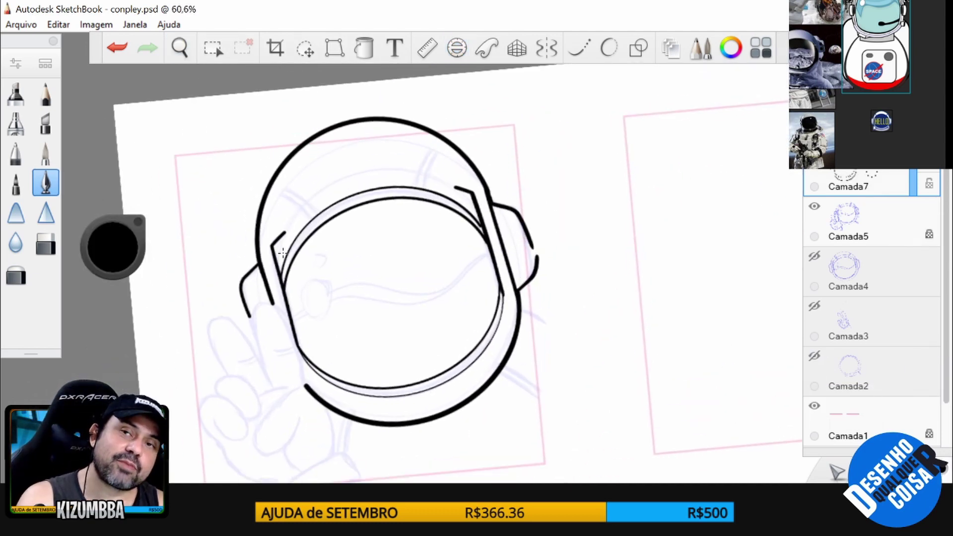
{"action": "mouse_move", "coordinate": [536, 266]}
{"action": "left_mouse_down"}
{"action": "mouse_move", "coordinate": [532, 340]}
{"action": "mouse_move", "coordinate": [541, 308]}
{"action": "mouse_move", "coordinate": [526, 270]}
{"action": "left_mouse_up"}
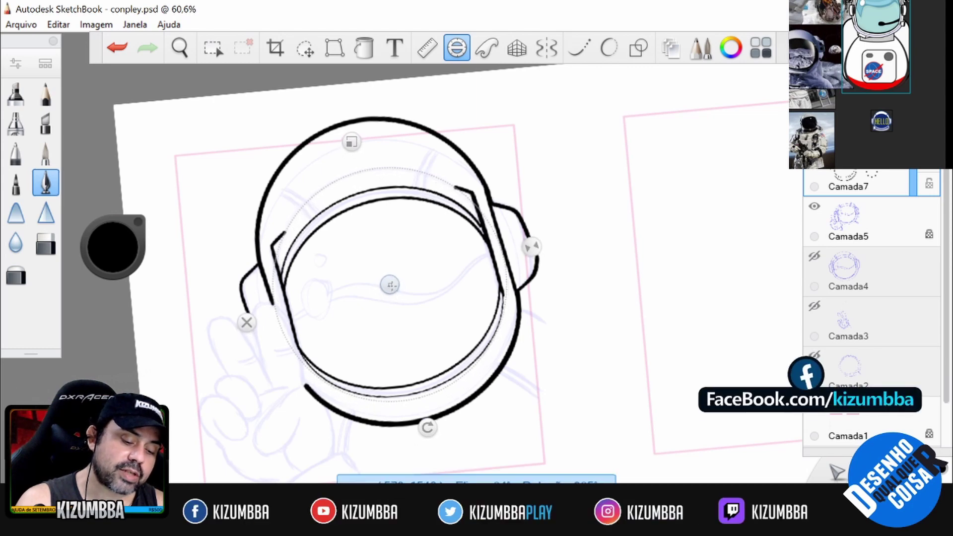
{"action": "key", "text": "ctrl+z"}
{"action": "key", "text": "ctrl+z"}
{"action": "key", "text": "ctrl+z"}
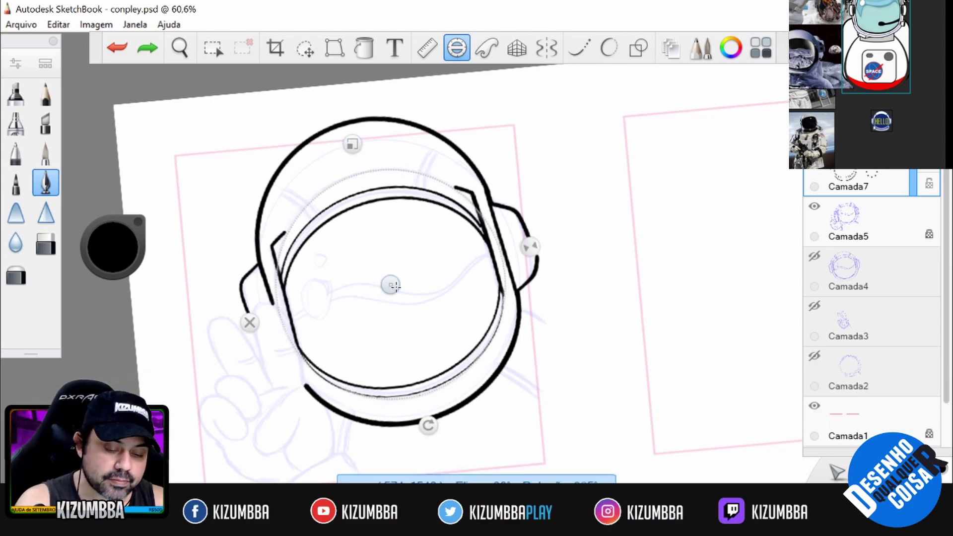
{"action": "left_click_drag", "start_coordinate": [358, 256], "coordinate": [278, 261]}
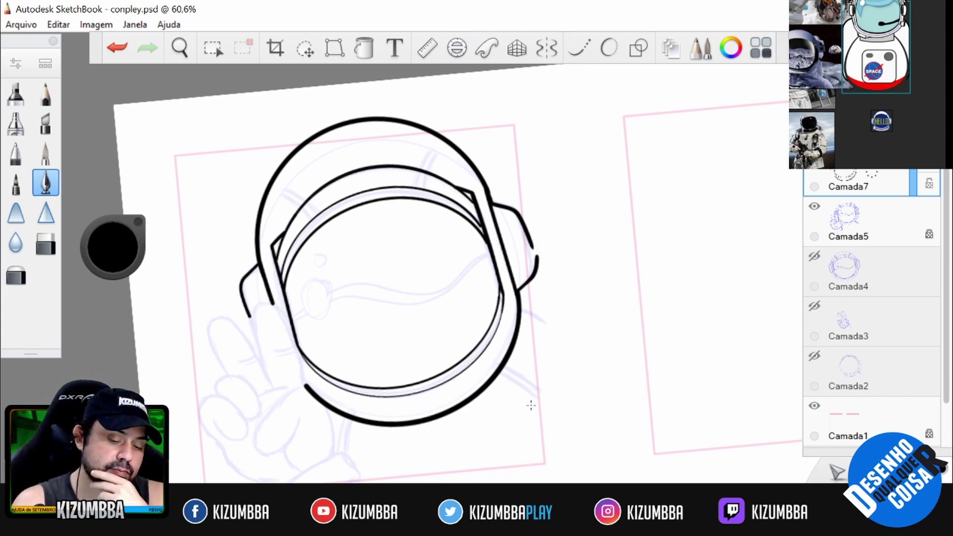
- Scale the helmet line art down slightly and shift it lower over the sketch
{"action": "left_click", "coordinate": [457, 48]}
{"action": "key", "text": "v"}
{"action": "left_click_drag", "start_coordinate": [388, 272], "coordinate": [601, 283]}
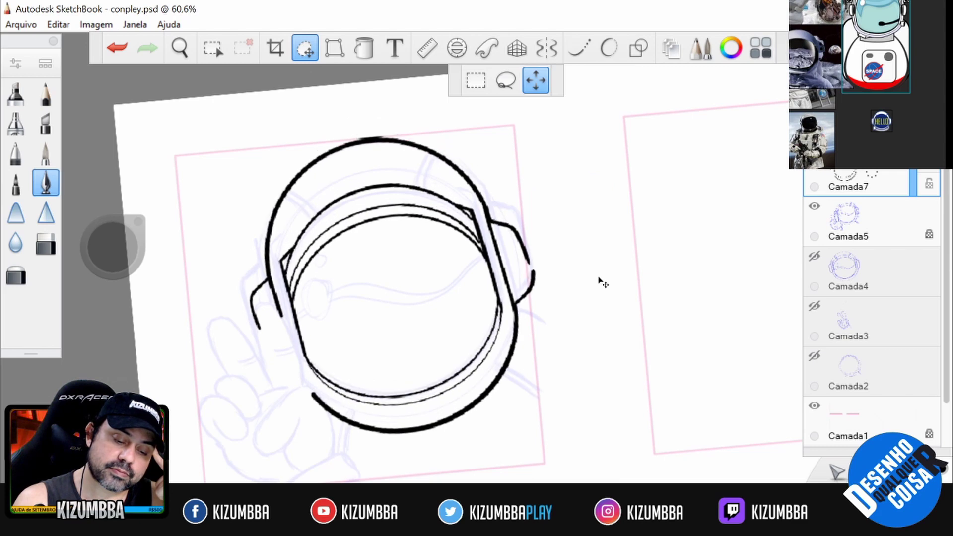
{"action": "left_click", "coordinate": [613, 231]}
- Ink the two double bands across the helmet dome and erase the helmet lines overlapping the hand
{"action": "key", "text": "c"}
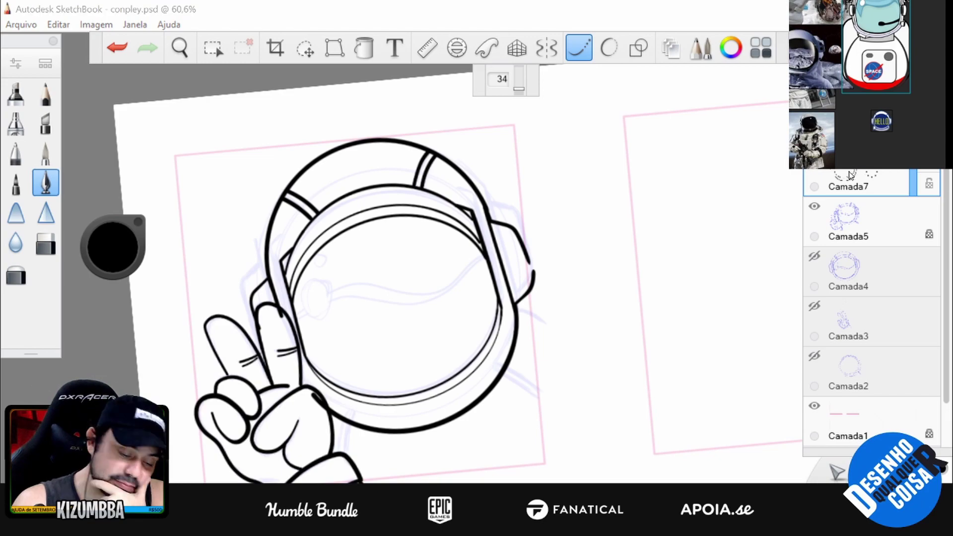
{"action": "key", "text": "e"}
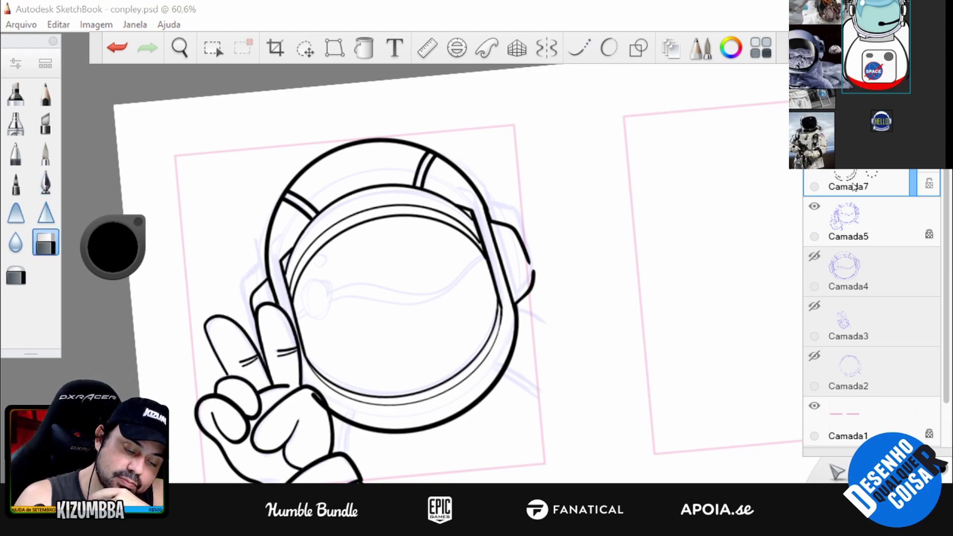
{"action": "scroll", "coordinate": [500, 304], "scroll_direction": "up", "scroll_amount": 3}
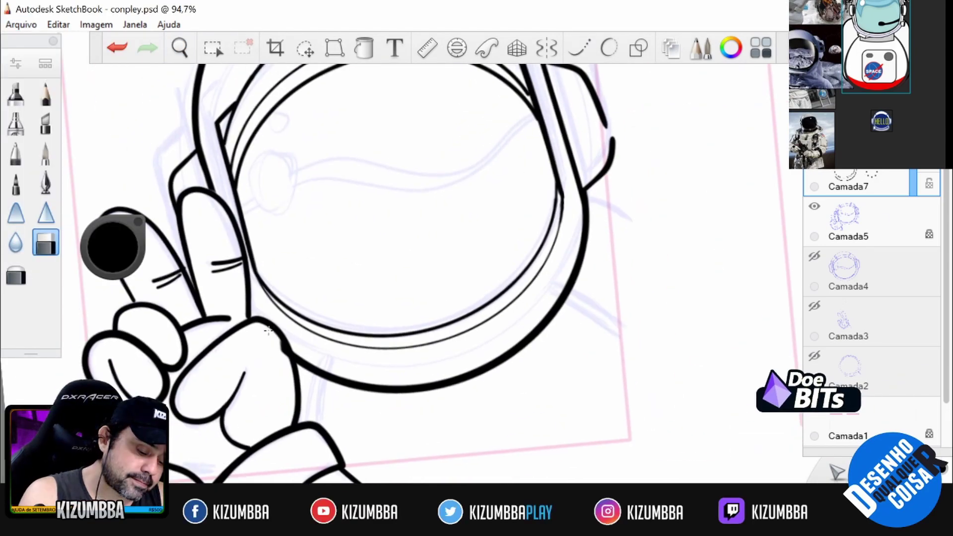
{"action": "scroll", "coordinate": [570, 270], "scroll_direction": "down", "scroll_amount": 2}
{"action": "key", "text": "e"}
- Ink the shoulder line and the double suit seams below the helmet with the steady-stroke pen
{"action": "key", "text": "b"}
{"action": "key", "text": "f"}
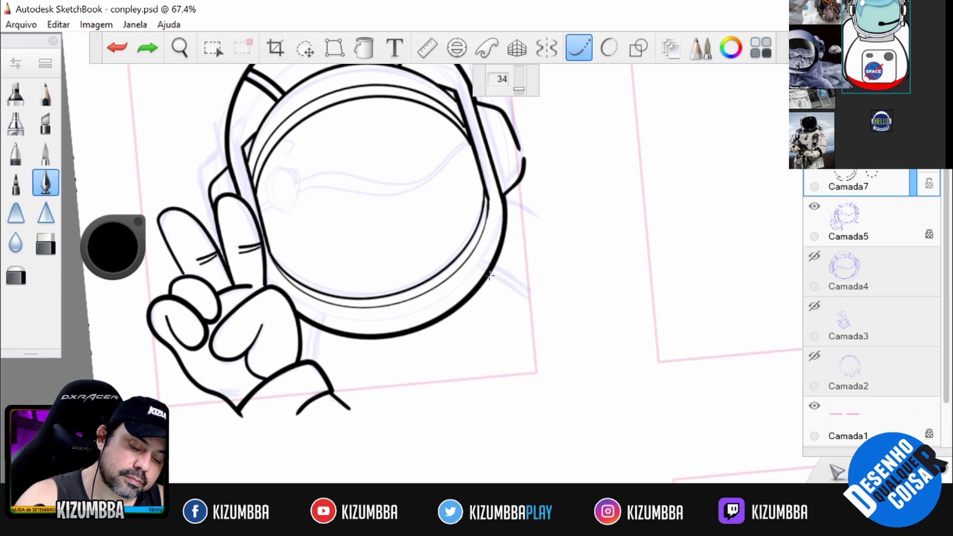
{"action": "key", "text": "space"}
{"action": "mouse_move", "coordinate": [558, 272]}
{"action": "left_mouse_down"}
{"action": "mouse_move", "coordinate": [568, 168]}
{"action": "mouse_move", "coordinate": [553, 123]}
{"action": "left_mouse_up"}
- Clean up the lines around the wrist and merge the helmet line-art layer with the layer below
{"action": "key", "text": "e"}
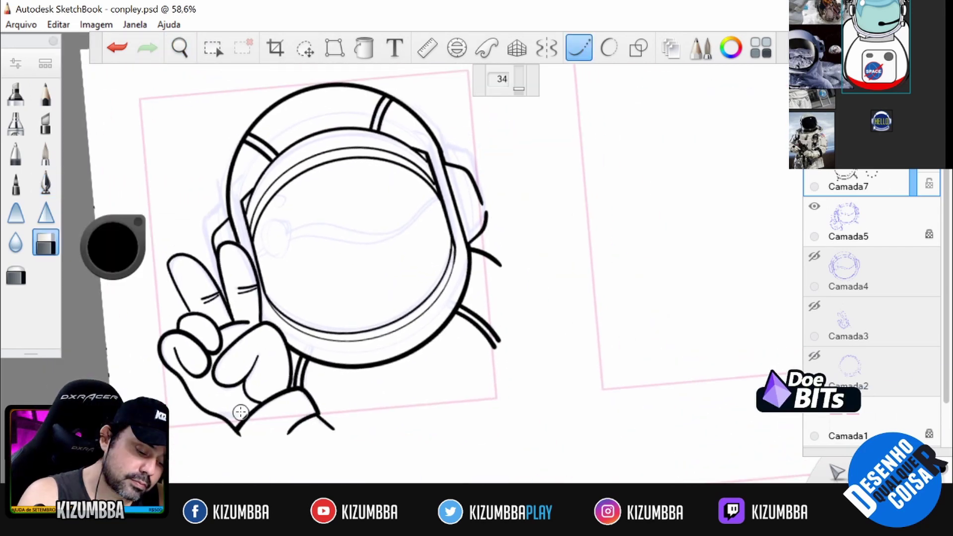
{"action": "left_click", "coordinate": [287, 384]}
{"action": "key", "text": "Return"}
{"action": "scroll", "coordinate": [540, 260], "scroll_direction": "down", "scroll_amount": 3}
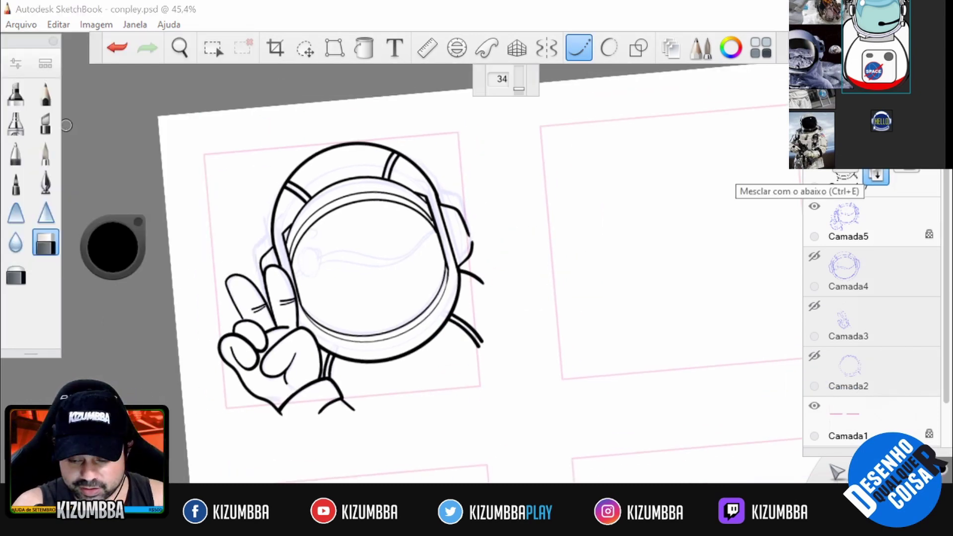
- Change the background colour to greyish lavender and add layer Camada8 for the base colour
{"action": "scroll", "coordinate": [874, 179], "scroll_direction": "down", "scroll_amount": 1}
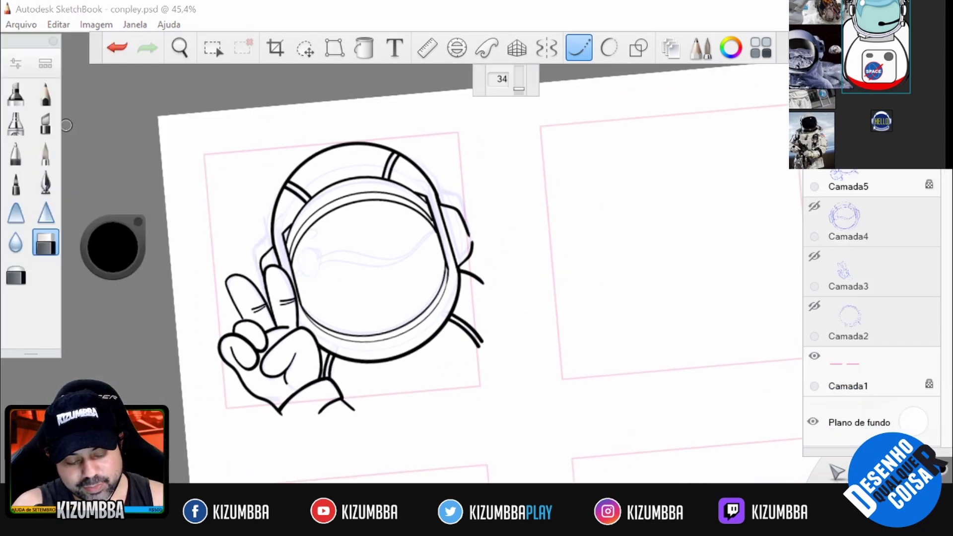
{"action": "left_click", "coordinate": [914, 422]}
{"action": "left_click", "coordinate": [894, 407]}
{"action": "scroll", "coordinate": [874, 298], "scroll_direction": "up", "scroll_amount": 1}
- Pick a very light lavender and paint a flat base under the helmet, earpieces and shoulders on Camada8
{"action": "left_click", "coordinate": [112, 247]}
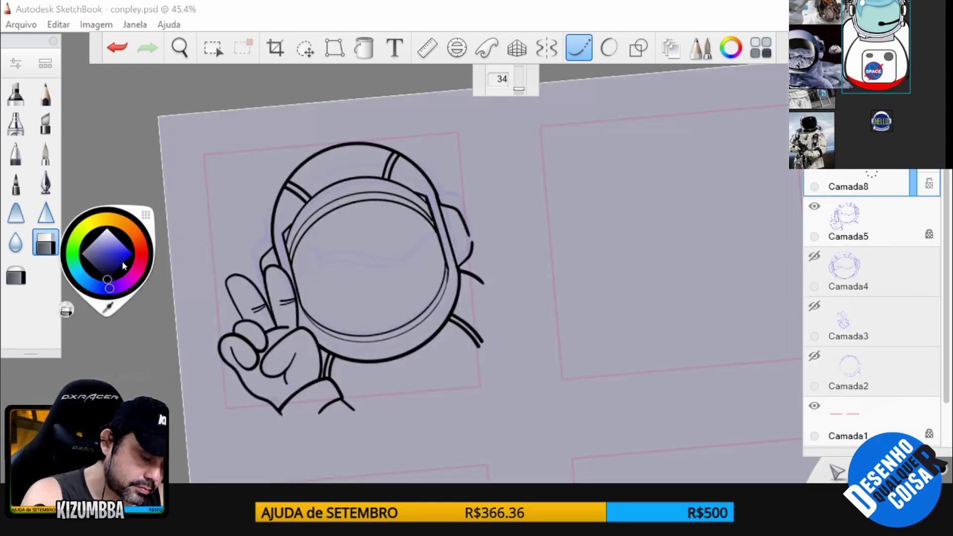
{"action": "left_click", "coordinate": [109, 233]}
{"action": "key", "text": "space"}
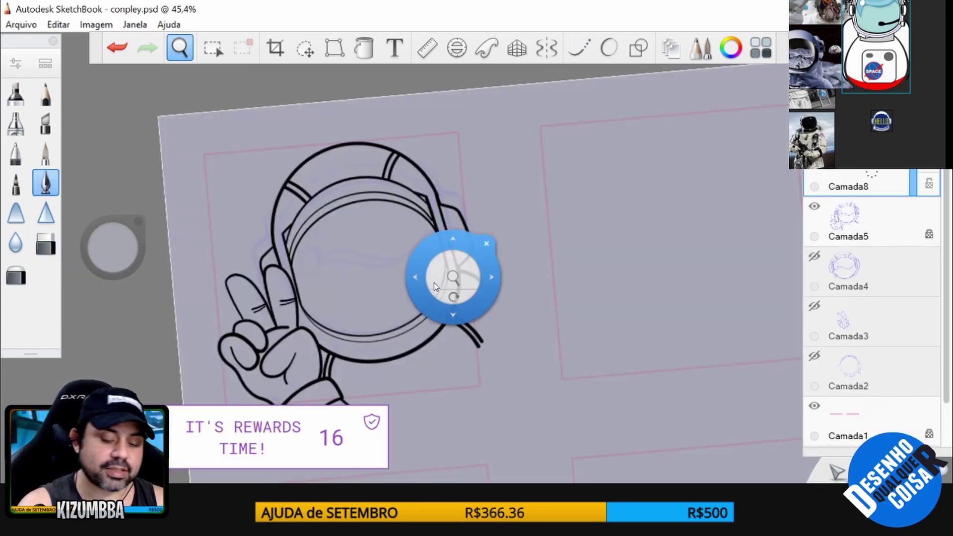
{"action": "left_click_drag", "start_coordinate": [447, 268], "coordinate": [462, 249]}
{"action": "mouse_move", "coordinate": [357, 154]}
{"action": "left_mouse_down"}
{"action": "mouse_move", "coordinate": [348, 288]}
{"action": "mouse_move", "coordinate": [389, 211]}
{"action": "mouse_move", "coordinate": [323, 149]}
{"action": "mouse_move", "coordinate": [298, 278]}
{"action": "mouse_move", "coordinate": [368, 313]}
{"action": "mouse_move", "coordinate": [428, 212]}
{"action": "mouse_move", "coordinate": [377, 99]}
{"action": "mouse_move", "coordinate": [437, 164]}
{"action": "mouse_move", "coordinate": [367, 328]}
{"action": "mouse_move", "coordinate": [410, 110]}
{"action": "mouse_move", "coordinate": [427, 104]}
{"action": "mouse_move", "coordinate": [467, 119]}
{"action": "mouse_move", "coordinate": [511, 193]}
{"action": "mouse_move", "coordinate": [343, 383]}
{"action": "mouse_move", "coordinate": [556, 263]}
{"action": "mouse_move", "coordinate": [293, 298]}
{"action": "mouse_move", "coordinate": [330, 400]}
{"action": "left_mouse_up"}
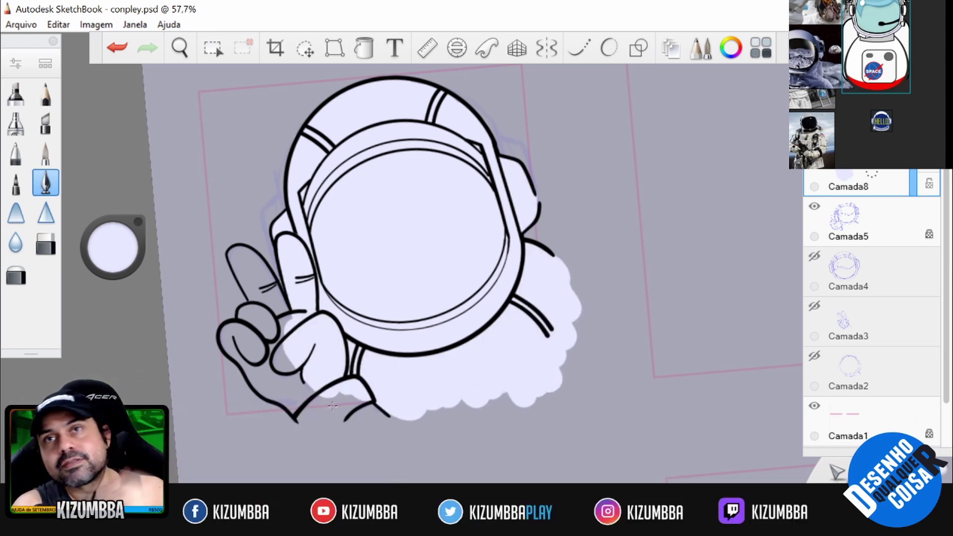
- Paint the same light lavender base under the raised fingers, palm and glove cuff
{"action": "left_click_drag", "start_coordinate": [256, 284], "coordinate": [260, 270]}
{"action": "mouse_move", "coordinate": [279, 315]}
{"action": "left_mouse_down"}
{"action": "mouse_move", "coordinate": [284, 355]}
{"action": "mouse_move", "coordinate": [246, 339]}
{"action": "mouse_move", "coordinate": [319, 407]}
{"action": "left_mouse_up"}
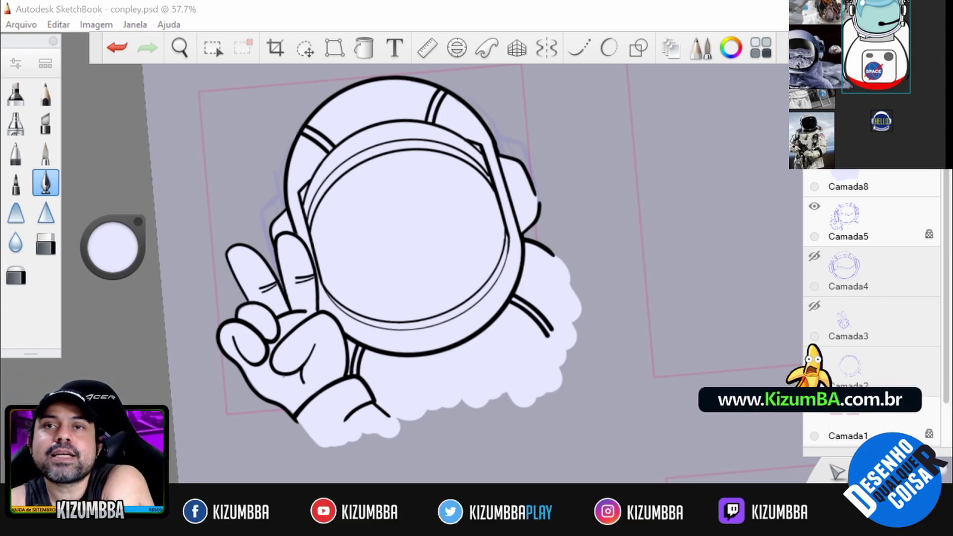
{"action": "left_click_drag", "start_coordinate": [514, 236], "coordinate": [586, 266]}
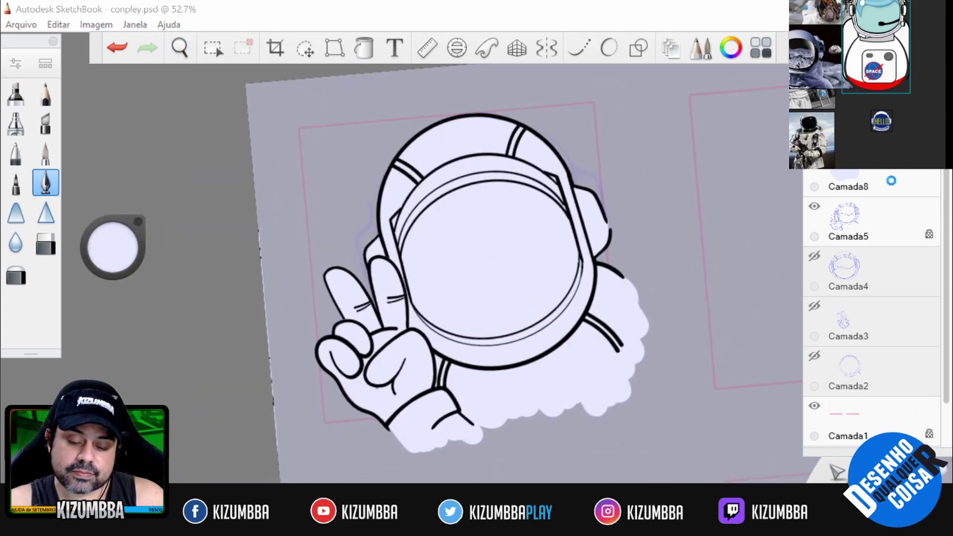
- Add layer Camada9 for shading at reduced opacity, pick a dark purple and turn on Steady Stroke at 34
{"action": "left_click", "coordinate": [905, 171]}
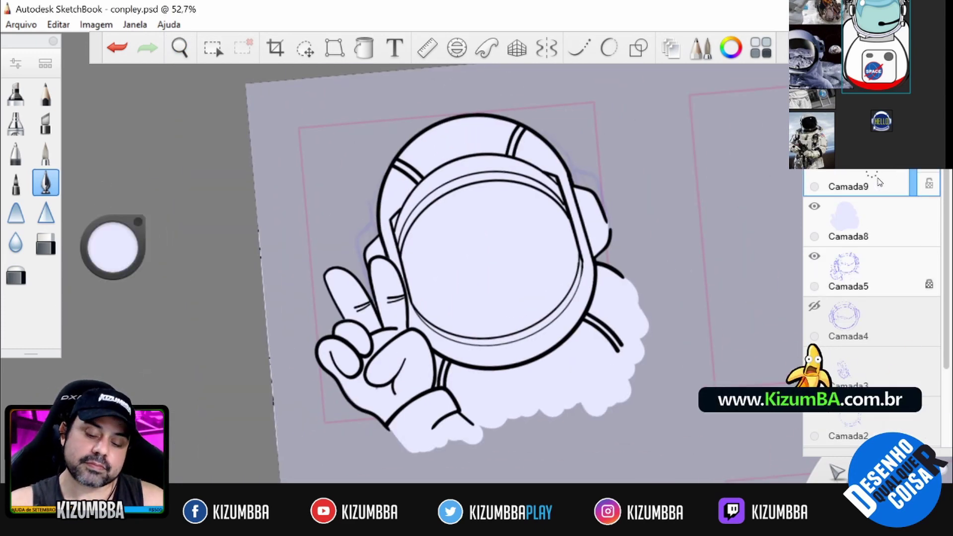
{"action": "mouse_move", "coordinate": [114, 274]}
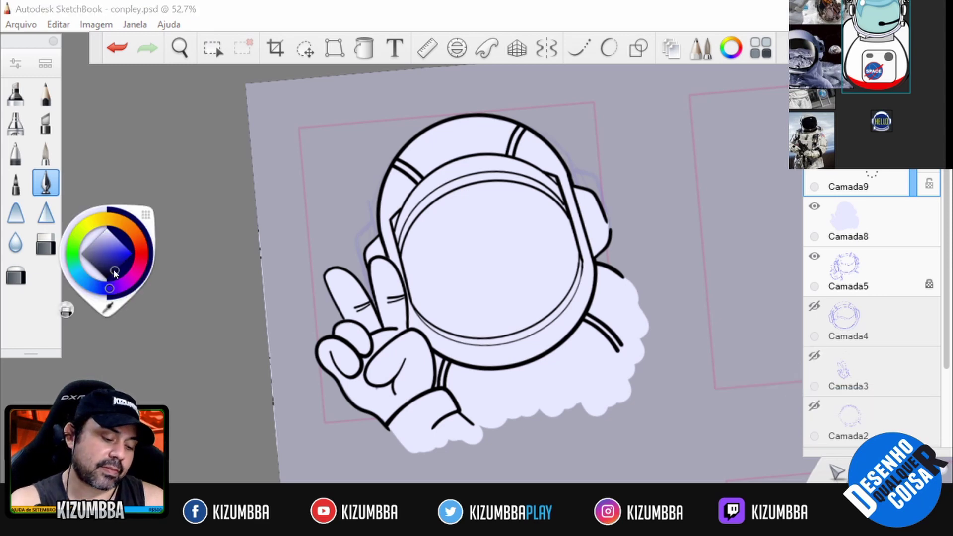
{"action": "left_click_drag", "start_coordinate": [373, 262], "coordinate": [382, 304]}
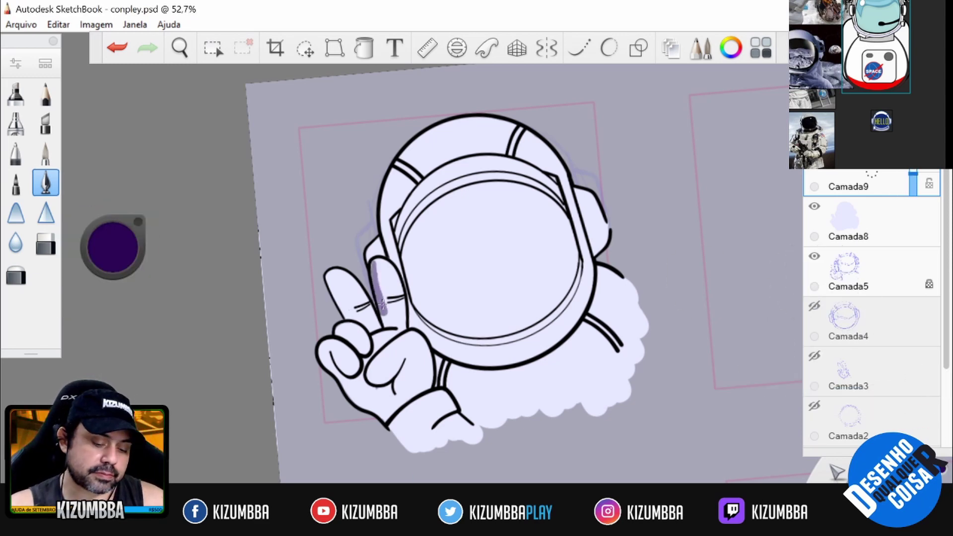
{"action": "key", "text": "p"}
{"action": "key", "text": "ctrl+z"}
{"action": "key", "text": "ctrl+alt+b"}
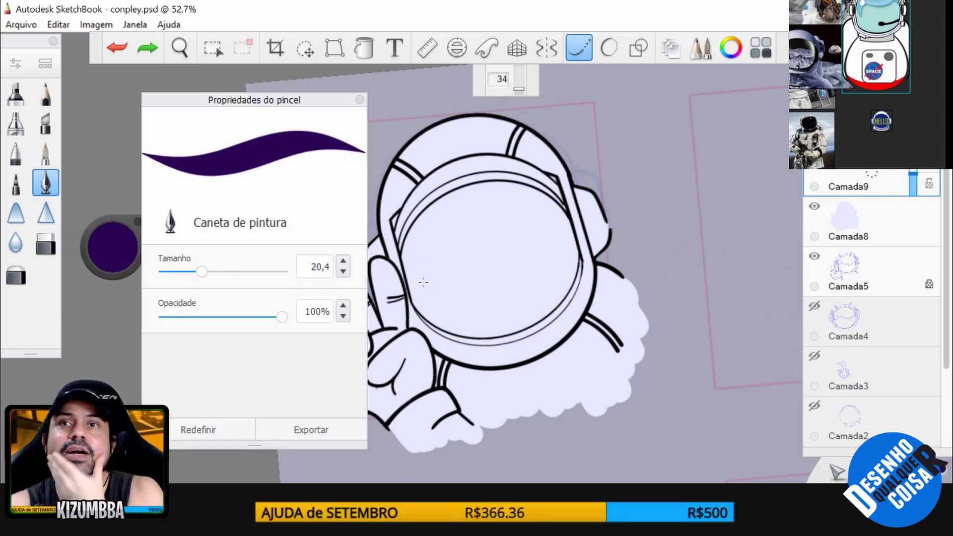
{"action": "key", "text": "ctrl+alt+b"}
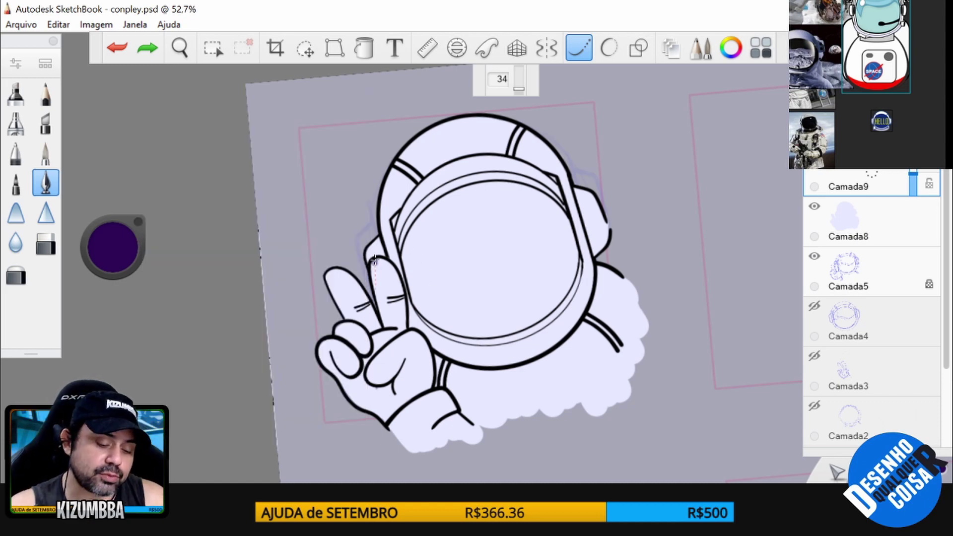
- Paint purple shadows along the edges of the raised fingers, curled fingers, thumb, palm and glove cuff
{"action": "left_click_drag", "start_coordinate": [375, 260], "coordinate": [392, 331]}
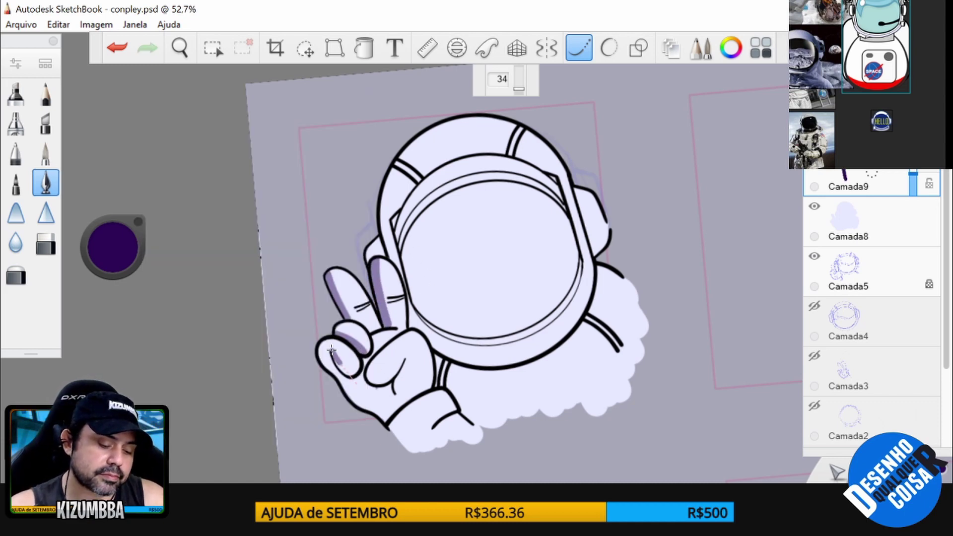
{"action": "left_click_drag", "start_coordinate": [332, 352], "coordinate": [376, 407]}
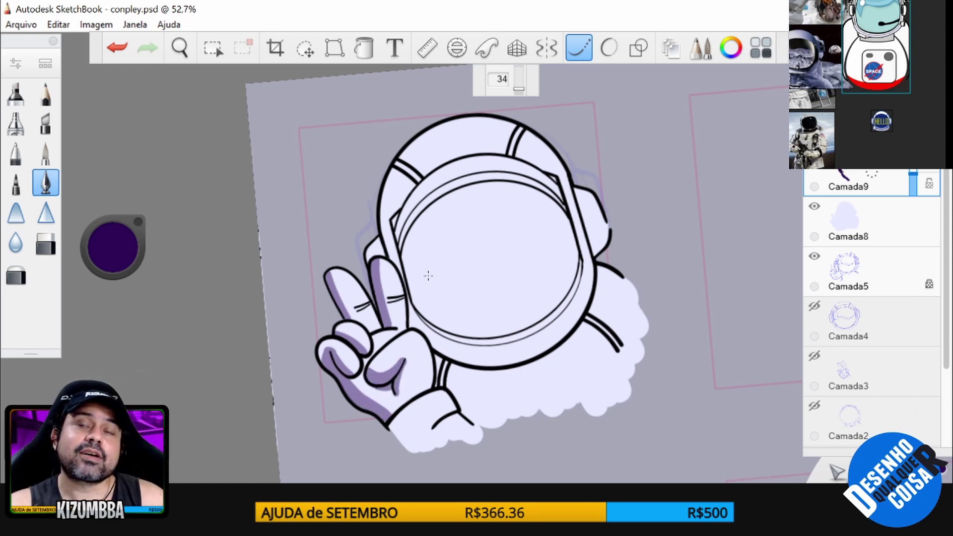
{"action": "key", "text": "space"}
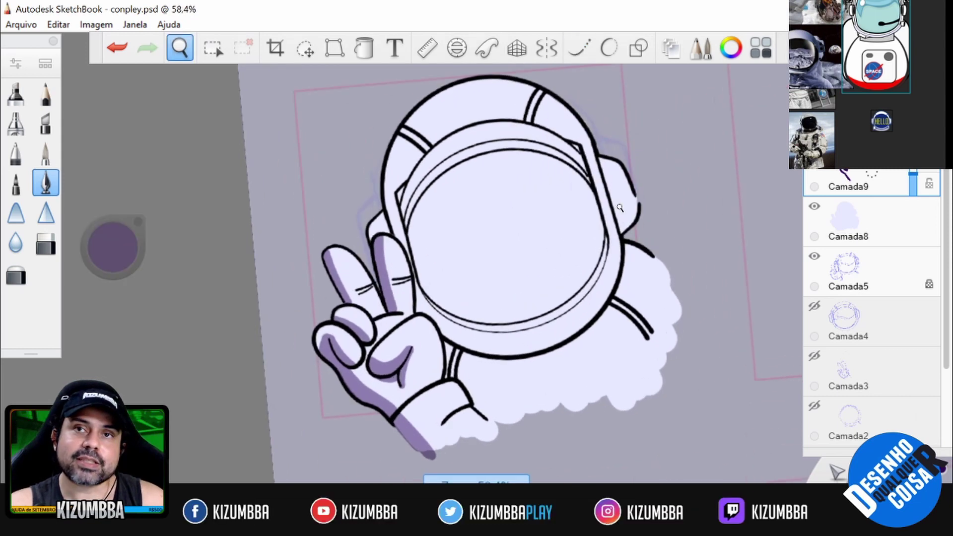
{"action": "mouse_move", "coordinate": [563, 278]}
{"action": "left_mouse_down"}
{"action": "mouse_move", "coordinate": [574, 259]}
{"action": "mouse_move", "coordinate": [469, 347]}
{"action": "left_mouse_up"}
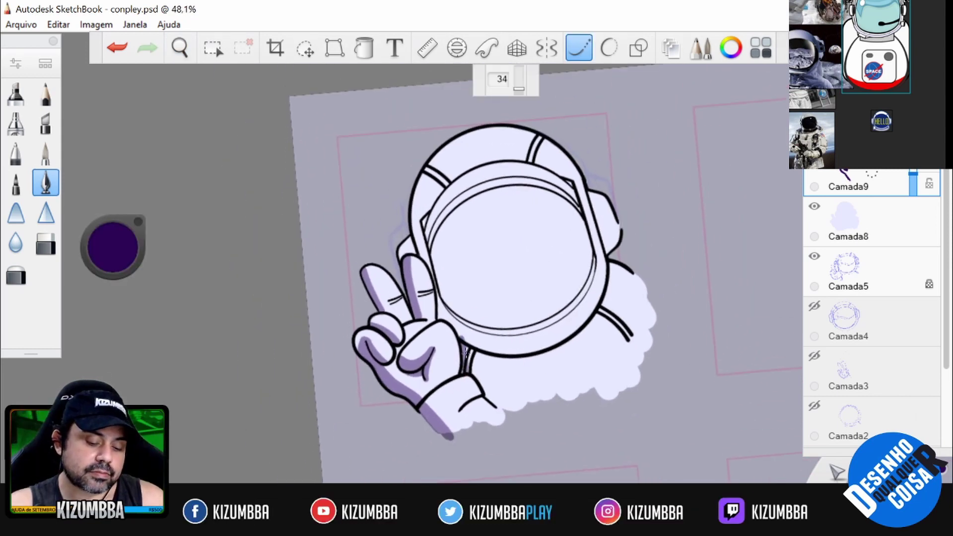
- Paint purple shadows on the shoulders beneath the helmet, the helmet's hand-side edge and the earpiece behind the fingers
{"action": "key", "text": "space"}
{"action": "left_click_drag", "start_coordinate": [589, 340], "coordinate": [419, 326]}
{"action": "key", "text": "space"}
{"action": "key", "text": "space"}
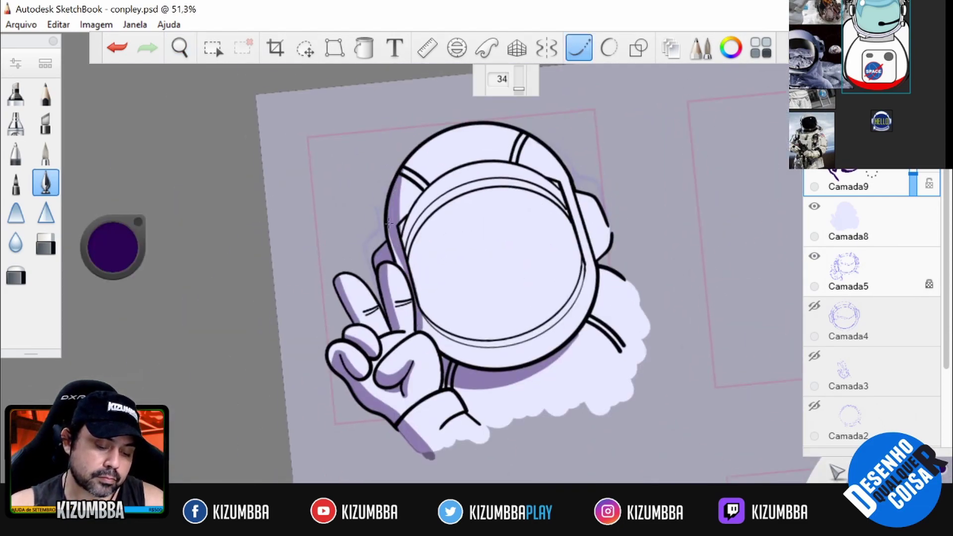
{"action": "key", "text": "space"}
{"action": "left_click_drag", "start_coordinate": [538, 240], "coordinate": [537, 268]}
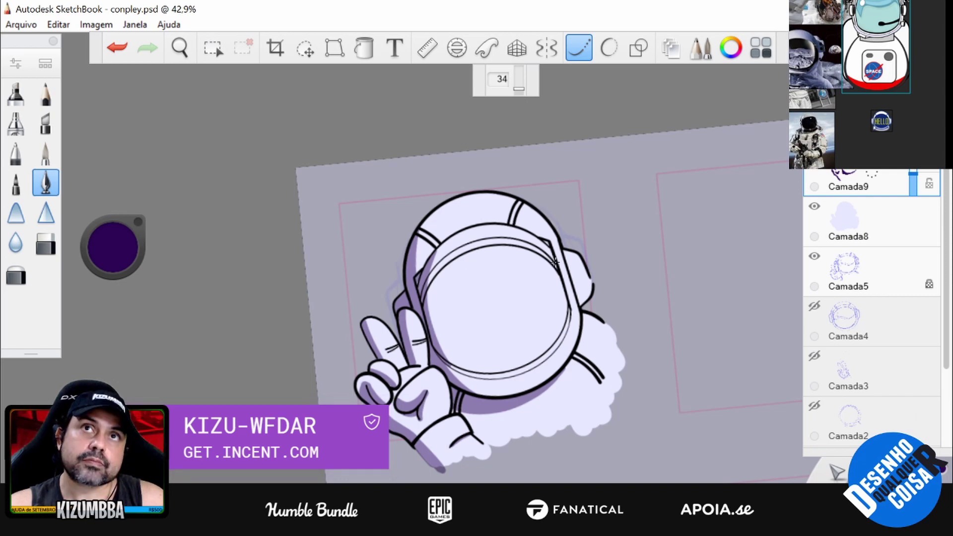
- Add layer Camada10 directly above Camada8 and paint the double-line bands on the helmet and shoulders red
{"action": "left_click", "coordinate": [883, 227]}
{"action": "key", "text": "ctrl+shift+n"}
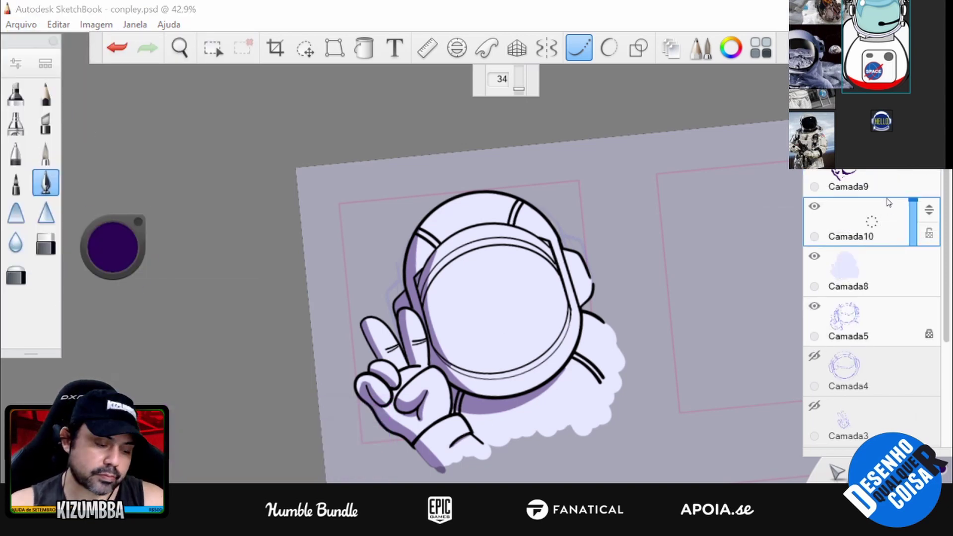
{"action": "scroll", "coordinate": [541, 220], "scroll_direction": "up", "scroll_amount": 5}
{"action": "mouse_move", "coordinate": [522, 279]}
{"action": "left_mouse_down"}
{"action": "mouse_move", "coordinate": [540, 221]}
{"action": "mouse_move", "coordinate": [557, 263]}
{"action": "left_mouse_up"}
{"action": "key", "text": "ctrl+z"}
{"action": "key", "text": "space"}
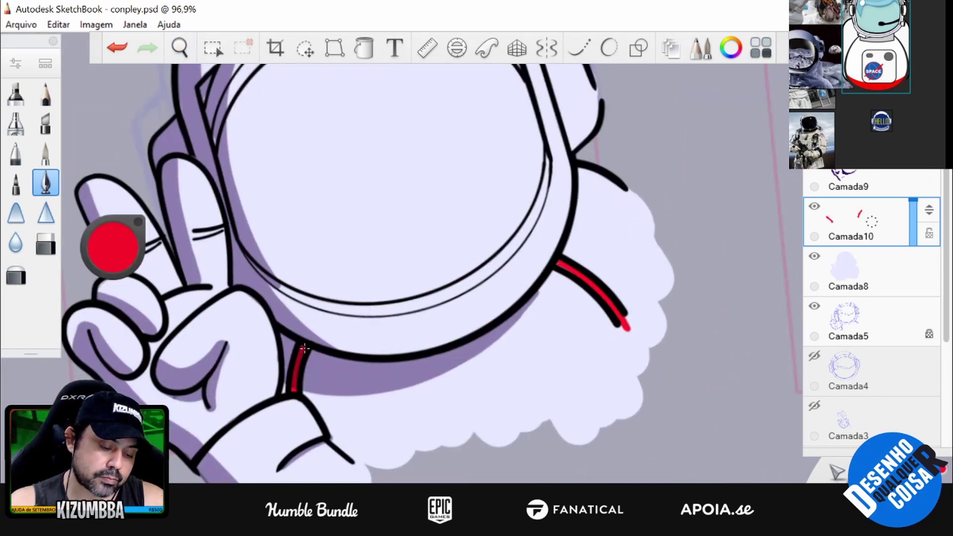
{"action": "scroll", "coordinate": [303, 342], "scroll_direction": "down", "scroll_amount": 4}
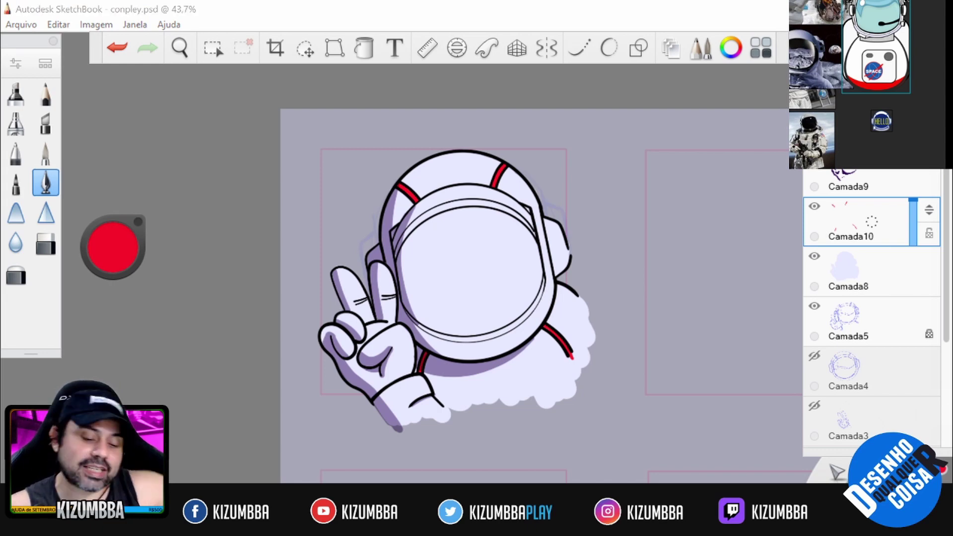
{"action": "key", "text": "e"}
{"action": "scroll", "coordinate": [615, 192], "scroll_direction": "up", "scroll_amount": 2}
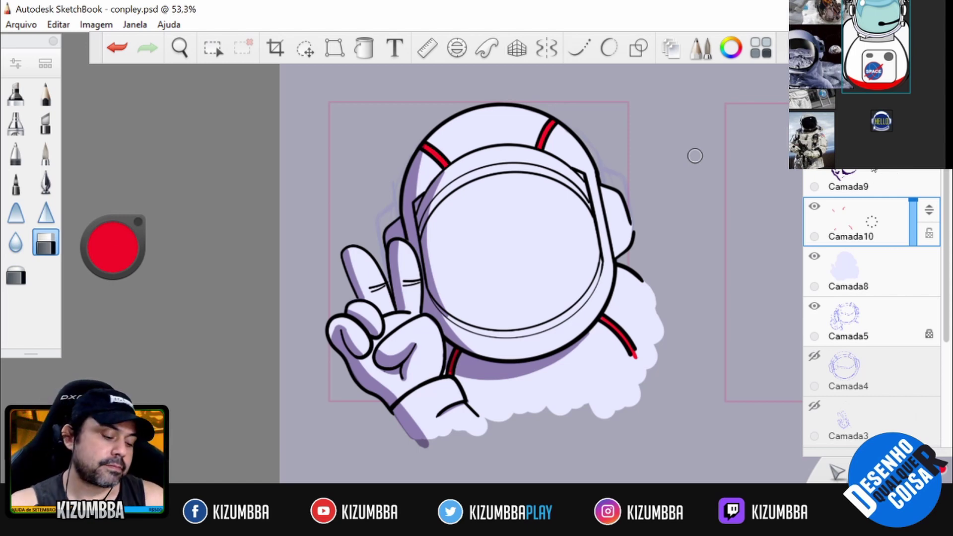
{"action": "key", "text": "e"}
- Add layer Camada11 between Camada10 and Camada8 and try light-blue tones on the visor to settle on a sky blue
{"action": "mouse_move", "coordinate": [113, 247]}
{"action": "left_mouse_down"}
{"action": "mouse_move", "coordinate": [91, 276]}
{"action": "mouse_move", "coordinate": [99, 263]}
{"action": "left_mouse_up"}
{"action": "key", "text": "ctrl+shift+n"}
{"action": "mouse_move", "coordinate": [502, 209]}
{"action": "left_mouse_down"}
{"action": "mouse_move", "coordinate": [499, 291]}
{"action": "mouse_move", "coordinate": [519, 288]}
{"action": "left_mouse_up"}
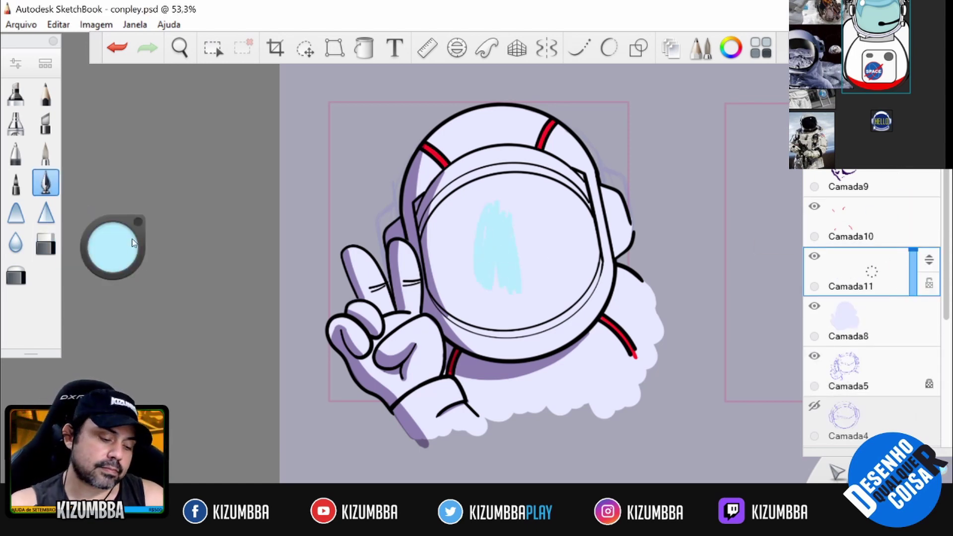
{"action": "left_click_drag", "start_coordinate": [132, 239], "coordinate": [149, 239]}
{"action": "left_click_drag", "start_coordinate": [511, 211], "coordinate": [479, 290]}
{"action": "left_click_drag", "start_coordinate": [492, 211], "coordinate": [471, 278]}
{"action": "left_click", "coordinate": [119, 245]}
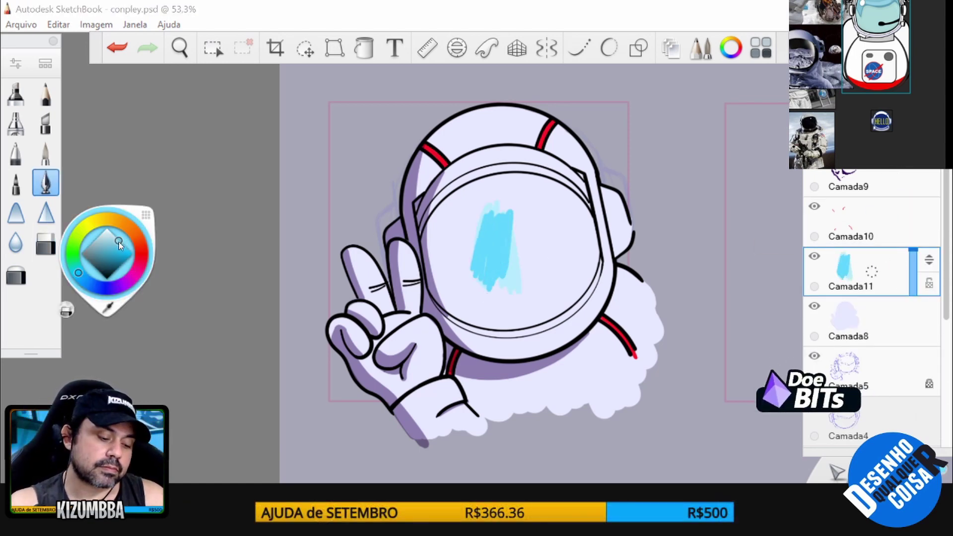
{"action": "left_click_drag", "start_coordinate": [496, 213], "coordinate": [479, 288]}
{"action": "left_click", "coordinate": [139, 219]}
- Paint the hand-side half of the visor sky blue up to its inner outline on Camada11
{"action": "mouse_move", "coordinate": [447, 211]}
{"action": "left_mouse_down"}
{"action": "mouse_move", "coordinate": [432, 288]}
{"action": "mouse_move", "coordinate": [432, 226]}
{"action": "left_mouse_up"}
{"action": "scroll", "coordinate": [497, 269], "scroll_direction": "up", "scroll_amount": 5}
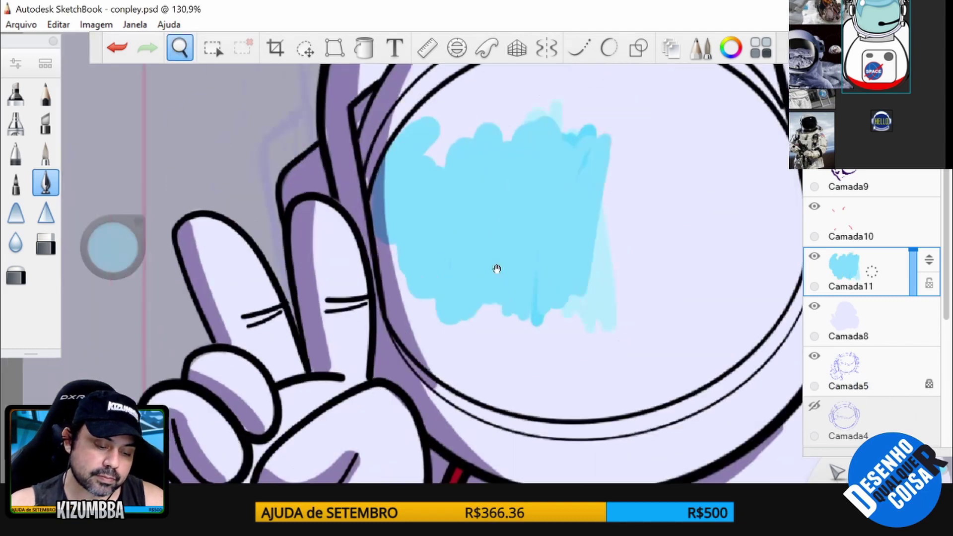
{"action": "left_click_drag", "start_coordinate": [497, 268], "coordinate": [517, 274]}
{"action": "left_click_drag", "start_coordinate": [472, 298], "coordinate": [412, 382]}
{"action": "left_click_drag", "start_coordinate": [552, 298], "coordinate": [477, 405]}
{"action": "key", "text": "Tab"}
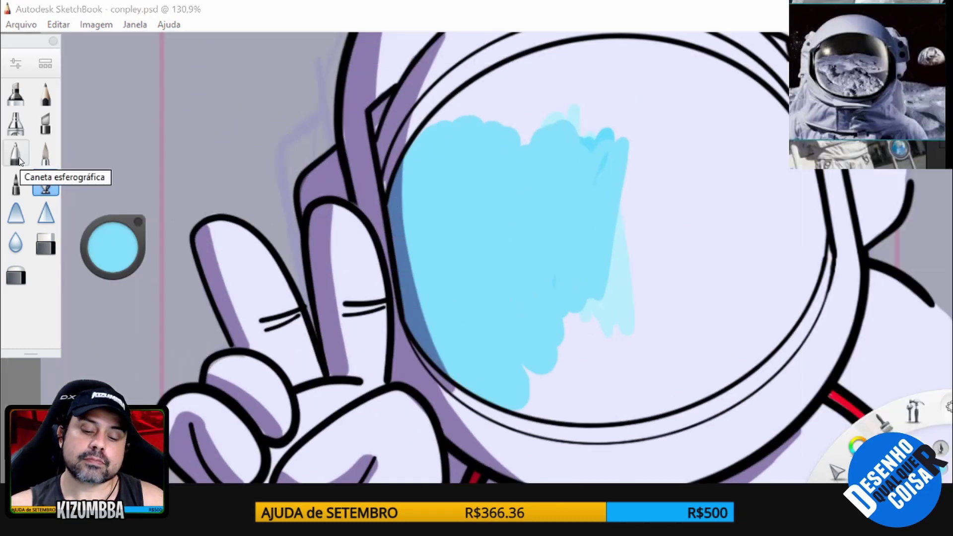
{"action": "key", "text": "Tab"}
{"action": "left_click_drag", "start_coordinate": [427, 139], "coordinate": [576, 94]}
{"action": "mouse_move", "coordinate": [536, 408]}
{"action": "left_mouse_down"}
{"action": "mouse_move", "coordinate": [666, 318]}
{"action": "mouse_move", "coordinate": [619, 149]}
{"action": "left_mouse_up"}
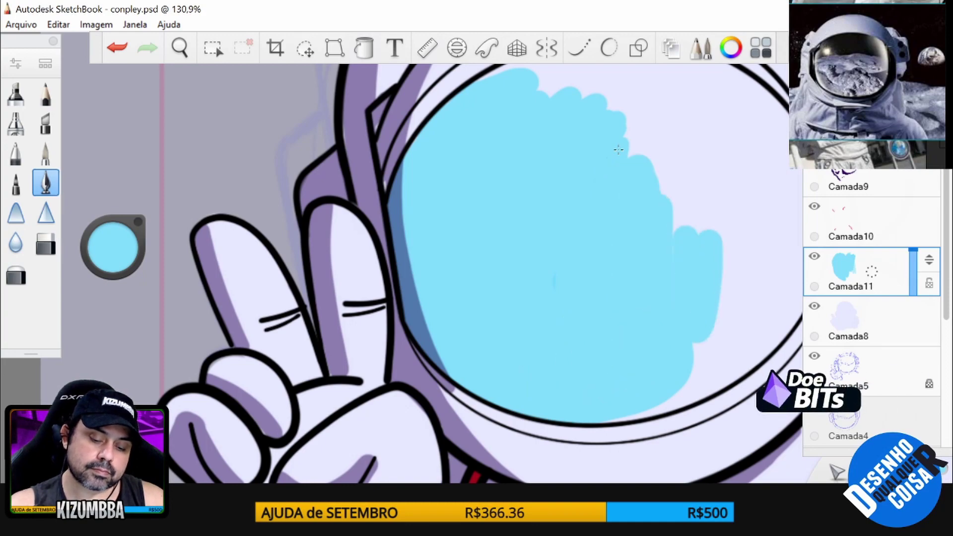
- Extend the sky blue over the rest of the visor glass and cover the remaining gaps
{"action": "scroll", "coordinate": [619, 149], "scroll_direction": "down", "scroll_amount": 3}
{"action": "left_click_drag", "start_coordinate": [516, 244], "coordinate": [486, 323]}
{"action": "left_click_drag", "start_coordinate": [432, 139], "coordinate": [517, 238]}
{"action": "mouse_move", "coordinate": [551, 283]}
{"action": "left_mouse_down"}
{"action": "mouse_move", "coordinate": [564, 206]}
{"action": "mouse_move", "coordinate": [546, 159]}
{"action": "left_mouse_up"}
{"action": "left_click_drag", "start_coordinate": [541, 199], "coordinate": [457, 114]}
{"action": "left_click_drag", "start_coordinate": [504, 228], "coordinate": [611, 248]}
{"action": "mouse_move", "coordinate": [413, 253]}
{"action": "left_mouse_down"}
{"action": "mouse_move", "coordinate": [441, 218]}
{"action": "mouse_move", "coordinate": [462, 144]}
{"action": "left_mouse_up"}
{"action": "mouse_move", "coordinate": [637, 203]}
{"action": "left_mouse_down"}
{"action": "mouse_move", "coordinate": [711, 385]}
{"action": "mouse_move", "coordinate": [673, 437]}
{"action": "left_mouse_up"}
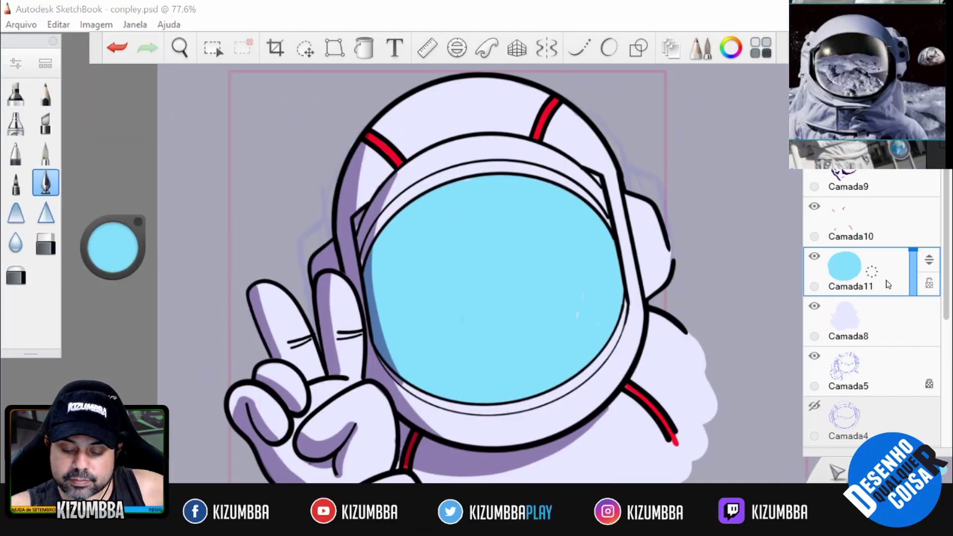
- Hide the Camada8 base layer and lower the opacity of the Camada11 visor layer
{"action": "left_click", "coordinate": [814, 306]}
{"action": "left_click_drag", "start_coordinate": [914, 268], "coordinate": [915, 279]}
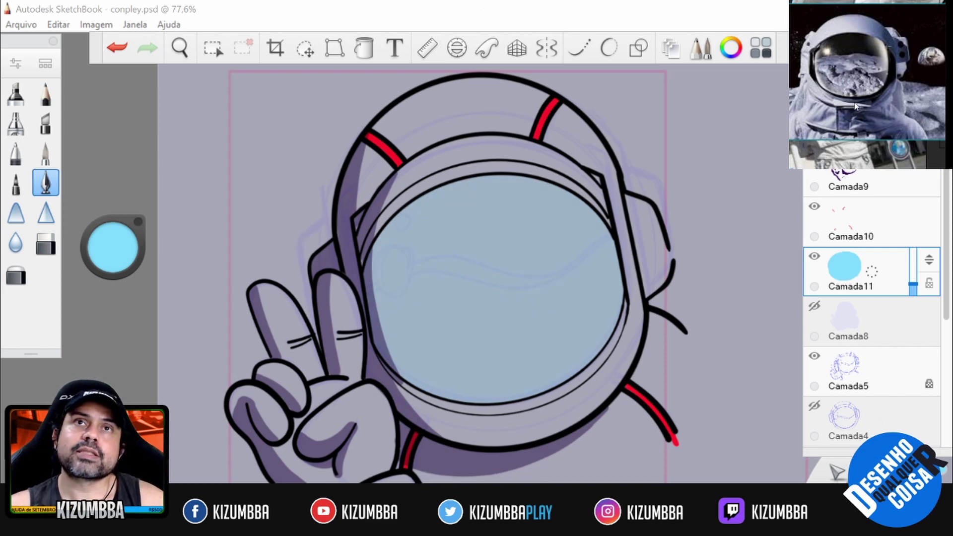
- Add layer Camada12 above the visor colour and pick a medium blue with Steady Stroke on
{"action": "left_click", "coordinate": [115, 248]}
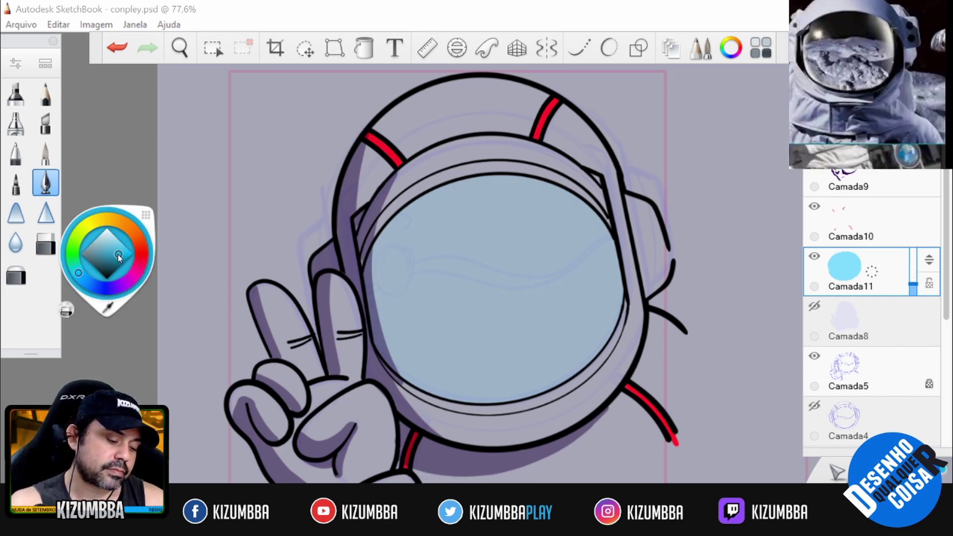
{"action": "left_click", "coordinate": [120, 255]}
{"action": "key", "text": "ctrl+shift+n"}
{"action": "key", "text": "l"}
{"action": "key", "text": "Escape"}
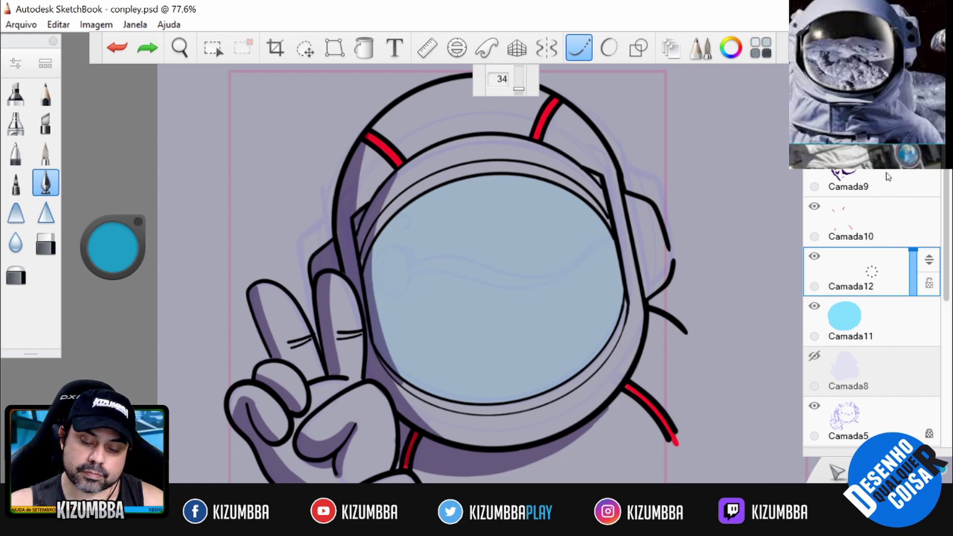
{"action": "left_click_drag", "start_coordinate": [371, 293], "coordinate": [591, 254]}
{"action": "key", "text": "ctrl+z"}
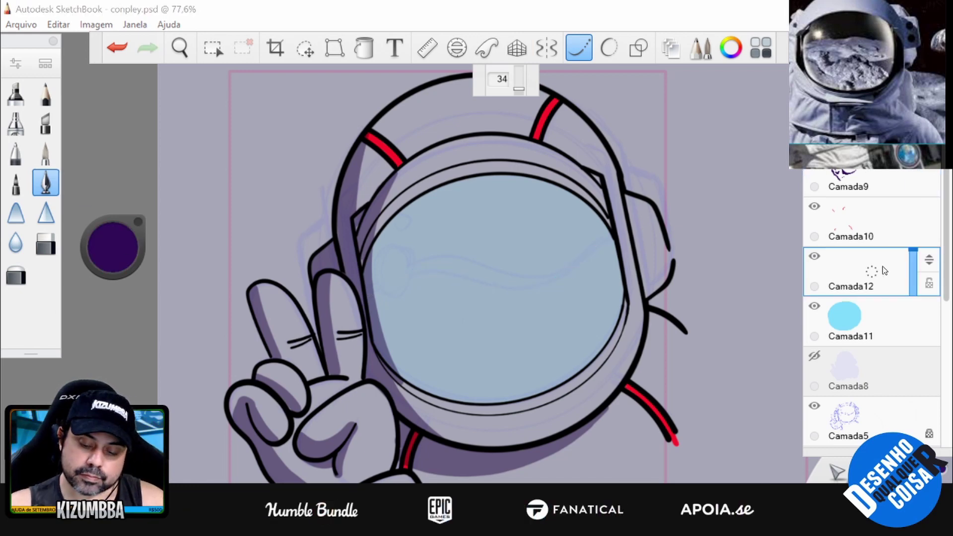
{"action": "left_click", "coordinate": [851, 323]}
{"action": "left_click", "coordinate": [850, 273]}
{"action": "left_click", "coordinate": [114, 249]}
{"action": "left_click", "coordinate": [122, 258]}
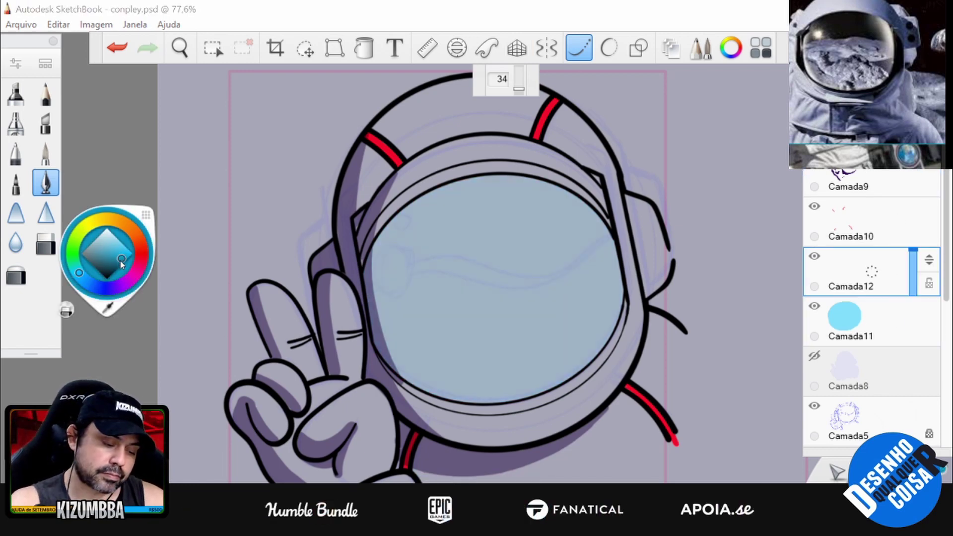
- Paint a thick wavy medium-blue band across the visor with a thinner curved line above it, following the sketch
{"action": "mouse_move", "coordinate": [367, 292]}
{"action": "left_mouse_down"}
{"action": "mouse_move", "coordinate": [432, 270]}
{"action": "mouse_move", "coordinate": [380, 283]}
{"action": "mouse_move", "coordinate": [577, 273]}
{"action": "mouse_move", "coordinate": [614, 231]}
{"action": "left_mouse_up"}
{"action": "left_click_drag", "start_coordinate": [614, 231], "coordinate": [459, 362]}
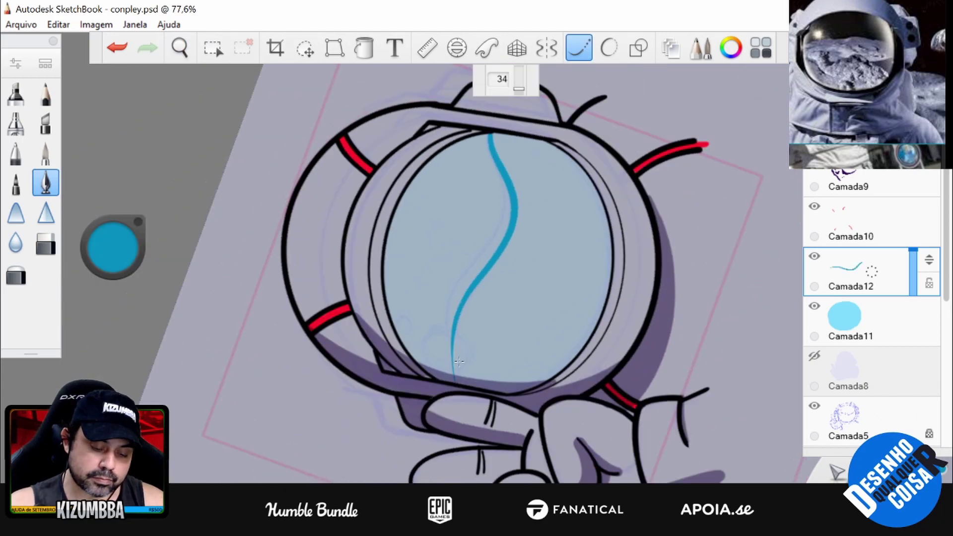
{"action": "left_click_drag", "start_coordinate": [500, 195], "coordinate": [446, 354]}
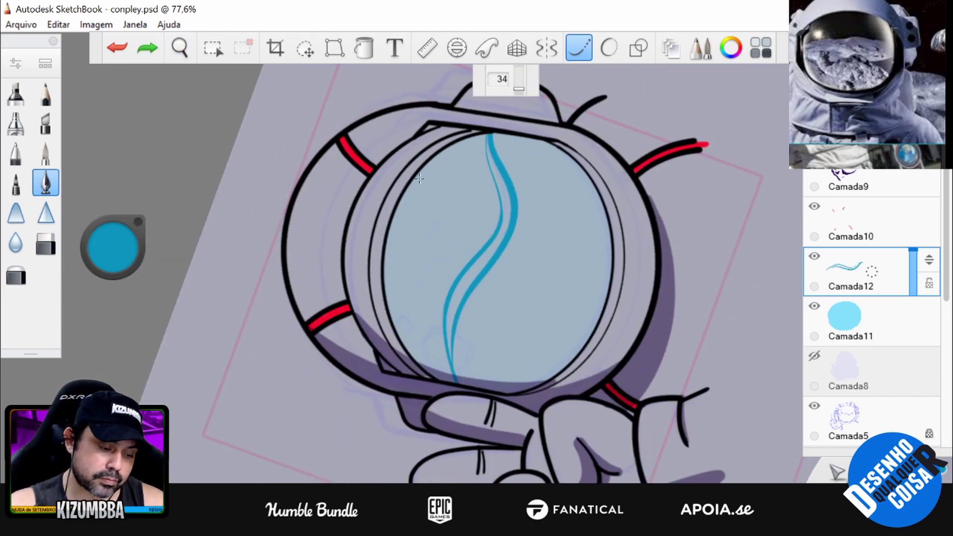
{"action": "scroll", "coordinate": [420, 178], "scroll_direction": "up", "scroll_amount": 5}
{"action": "mouse_move", "coordinate": [499, 191]}
{"action": "left_mouse_down"}
{"action": "mouse_move", "coordinate": [477, 318]}
{"action": "mouse_move", "coordinate": [404, 437]}
{"action": "mouse_move", "coordinate": [469, 276]}
{"action": "left_mouse_up"}
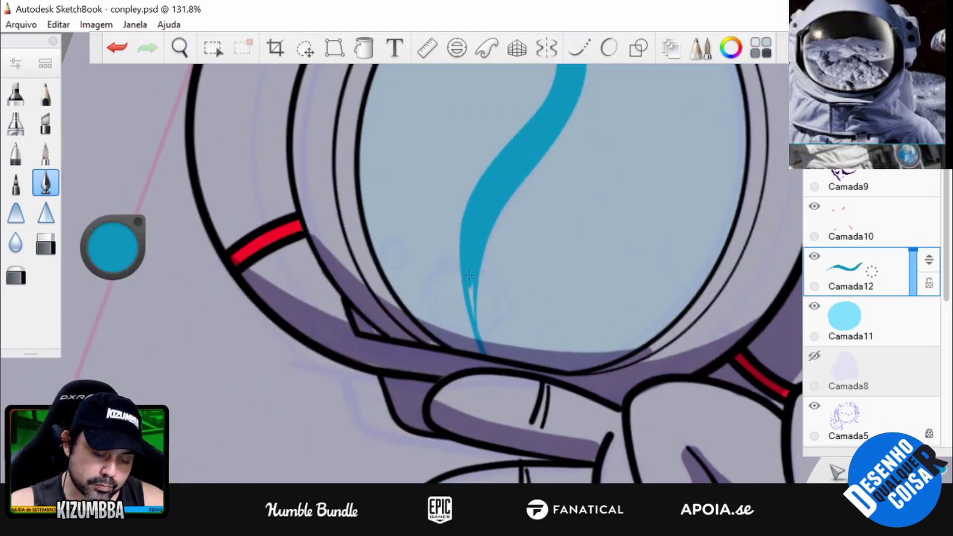
{"action": "scroll", "coordinate": [476, 311], "scroll_direction": "down", "scroll_amount": 5}
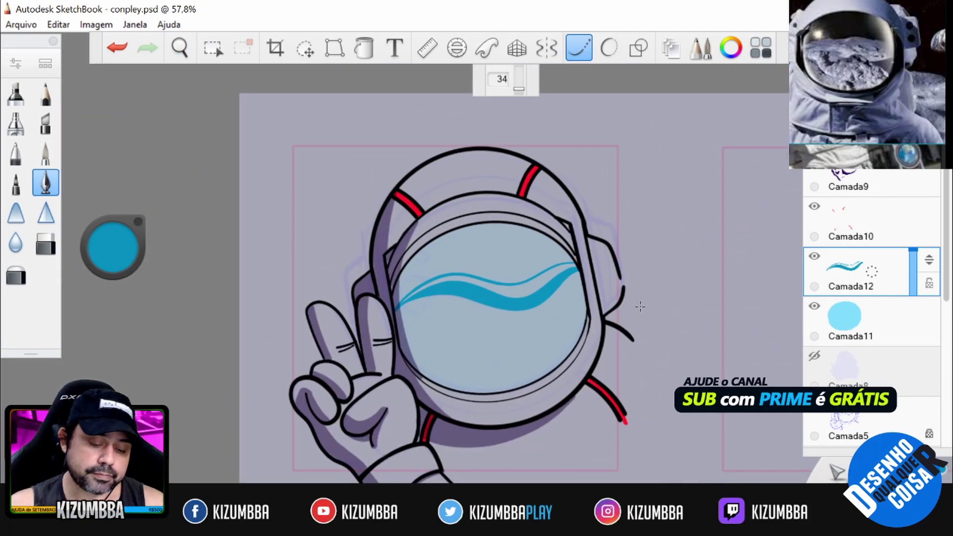
- Pick a darker teal blue for the upper part of the visor reflection
{"action": "left_click", "coordinate": [118, 265]}
{"action": "left_click", "coordinate": [119, 265]}
{"action": "left_click_drag", "start_coordinate": [459, 228], "coordinate": [428, 352]}
{"action": "left_click_drag", "start_coordinate": [538, 191], "coordinate": [440, 352]}
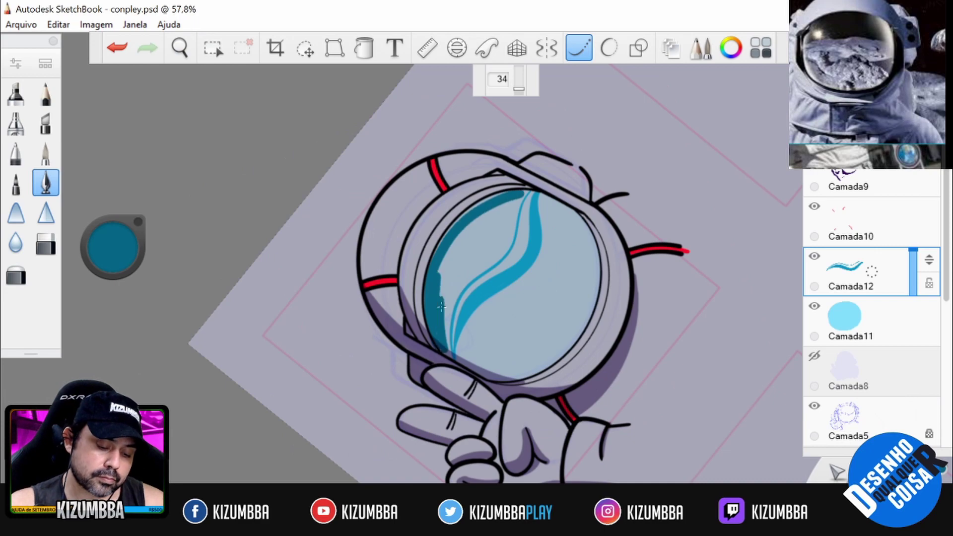
{"action": "left_click_drag", "start_coordinate": [454, 246], "coordinate": [440, 313]}
{"action": "left_click_drag", "start_coordinate": [470, 218], "coordinate": [442, 251]}
{"action": "left_click_drag", "start_coordinate": [516, 197], "coordinate": [465, 253]}
{"action": "scroll", "coordinate": [447, 338], "scroll_direction": "up", "scroll_amount": 5}
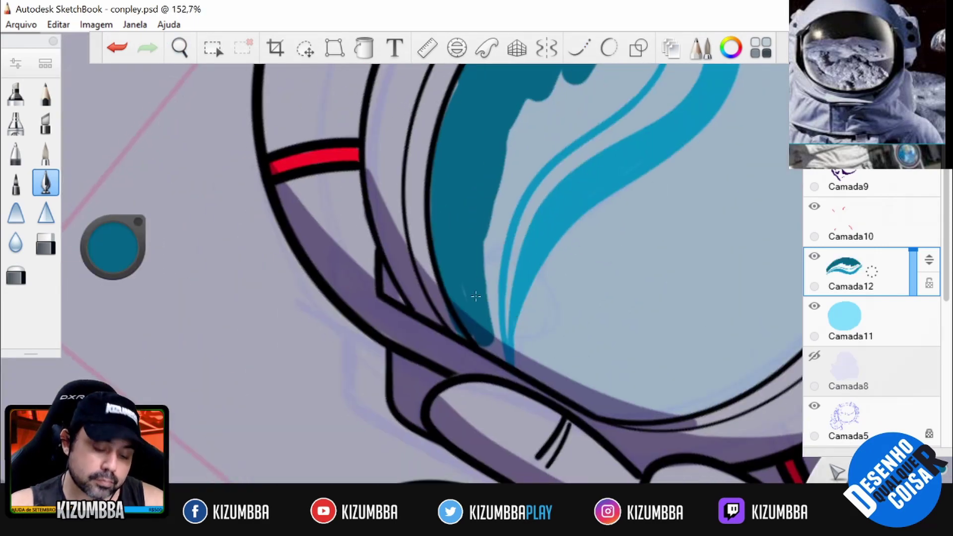
{"action": "key", "text": "e"}
{"action": "key", "text": "e"}
{"action": "key", "text": "ctrl+z"}
{"action": "key", "text": "ctrl+z"}
{"action": "key", "text": "ctrl+z"}
{"action": "key", "text": "ctrl+z"}
{"action": "key", "text": "ctrl+z"}
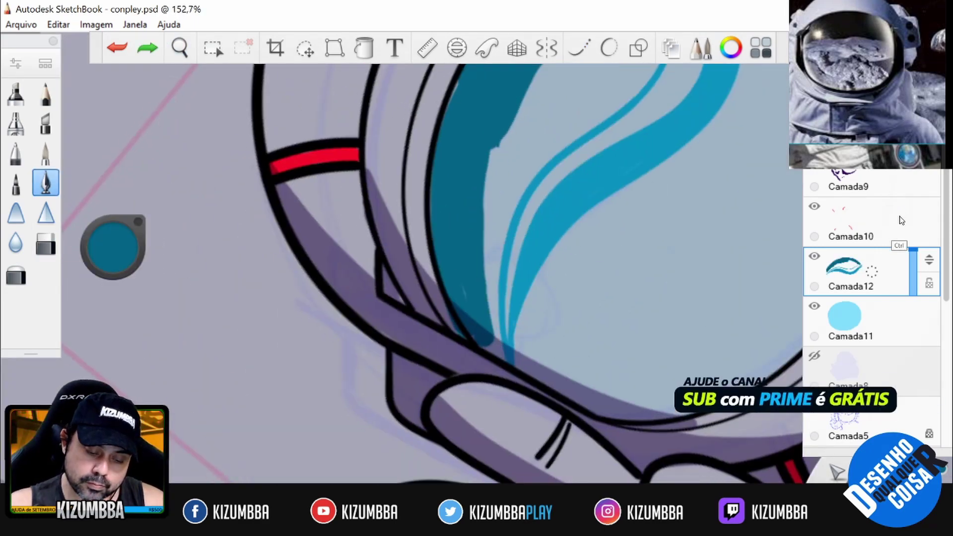
- Add layer Camada13 between Camada12 and Camada11 and fill the visor area above the wavy lines with dark teal
{"action": "scroll", "coordinate": [447, 273], "scroll_direction": "down", "scroll_amount": 4}
{"action": "left_click", "coordinate": [894, 319]}
{"action": "key", "text": "ctrl+shift+n"}
{"action": "scroll", "coordinate": [457, 393], "scroll_direction": "up", "scroll_amount": 4}
{"action": "mouse_move", "coordinate": [454, 400]}
{"action": "left_mouse_down"}
{"action": "mouse_move", "coordinate": [473, 398]}
{"action": "mouse_move", "coordinate": [437, 351]}
{"action": "mouse_move", "coordinate": [475, 338]}
{"action": "mouse_move", "coordinate": [491, 226]}
{"action": "mouse_move", "coordinate": [615, 122]}
{"action": "mouse_move", "coordinate": [496, 199]}
{"action": "mouse_move", "coordinate": [525, 262]}
{"action": "mouse_move", "coordinate": [541, 358]}
{"action": "left_mouse_up"}
{"action": "left_click_drag", "start_coordinate": [487, 238], "coordinate": [497, 387]}
{"action": "mouse_move", "coordinate": [597, 270]}
{"action": "left_mouse_down"}
{"action": "mouse_move", "coordinate": [598, 99]}
{"action": "mouse_move", "coordinate": [571, 323]}
{"action": "left_mouse_up"}
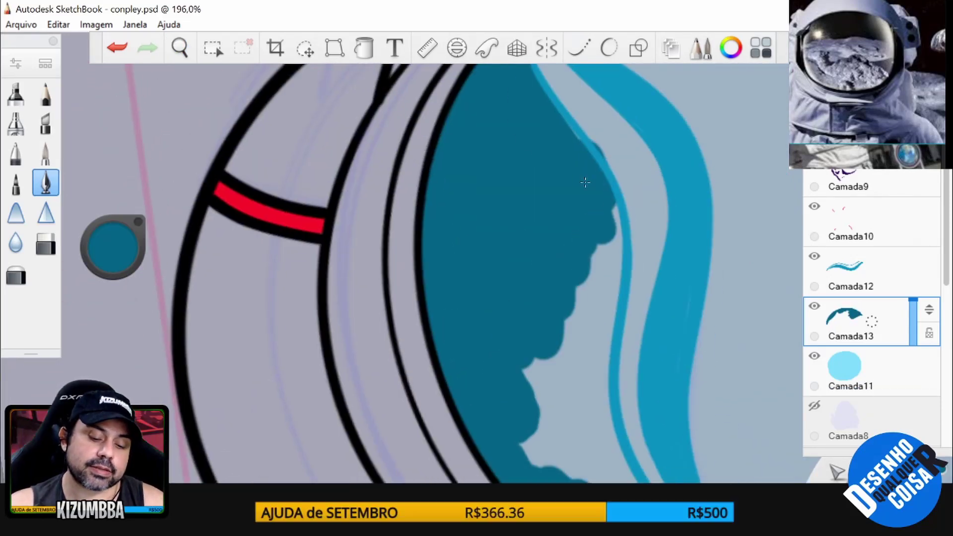
{"action": "left_click_drag", "start_coordinate": [571, 139], "coordinate": [600, 261]}
{"action": "scroll", "coordinate": [602, 261], "scroll_direction": "down", "scroll_amount": 3}
{"action": "scroll", "coordinate": [618, 207], "scroll_direction": "up", "scroll_amount": 5}
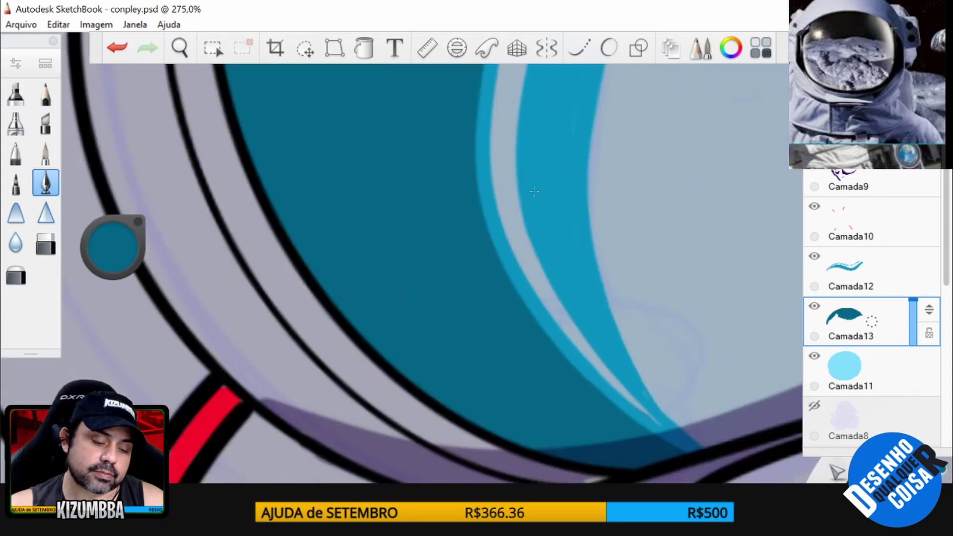
- Select the Multiplicar layer Camada9, turn Steady Stroke on, and paint a purple shadow along the inner edge of the visor
{"action": "scroll", "coordinate": [477, 273], "scroll_direction": "down", "scroll_amount": 6}
{"action": "left_click_drag", "start_coordinate": [572, 377], "coordinate": [412, 397]}
{"action": "left_click", "coordinate": [849, 184]}
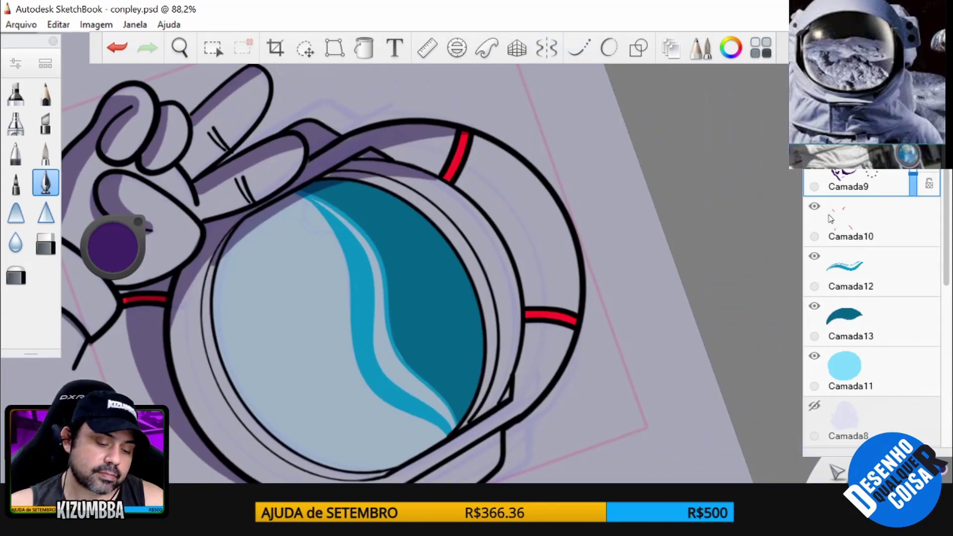
{"action": "key", "text": "c"}
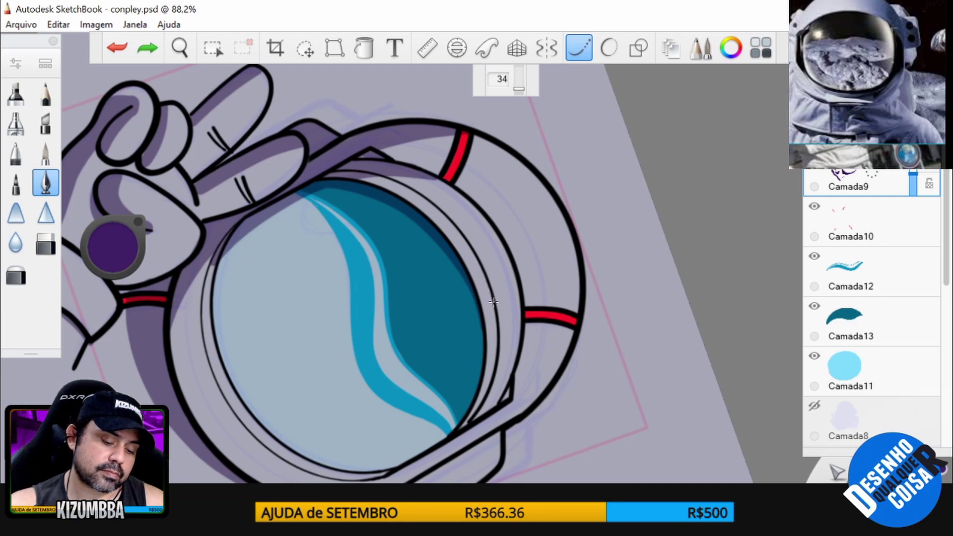
{"action": "left_click_drag", "start_coordinate": [493, 301], "coordinate": [560, 346]}
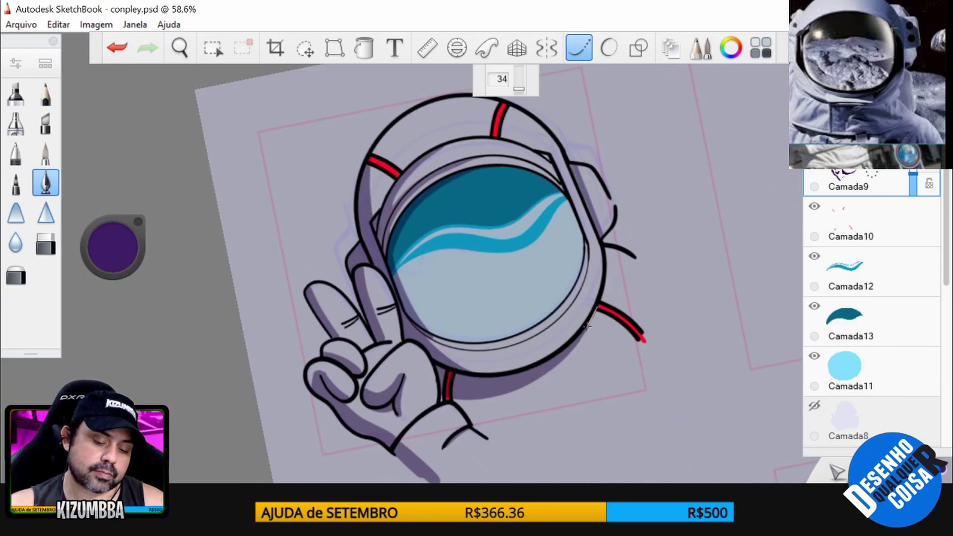
{"action": "scroll", "coordinate": [607, 309], "scroll_direction": "down", "scroll_amount": 2}
- Pick white on a new layer and dot one large and one small round highlight on the visor's upper right
{"action": "left_click", "coordinate": [113, 246]}
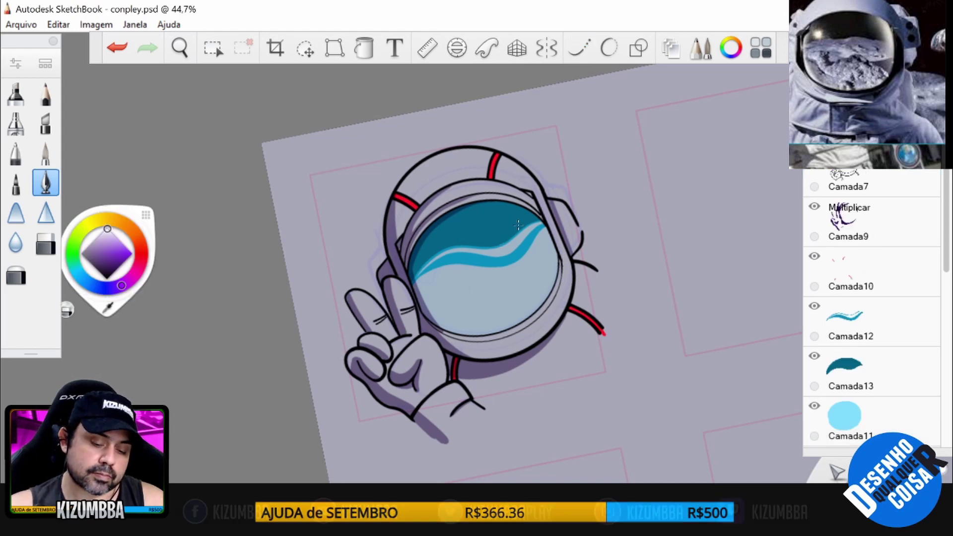
{"action": "left_click", "coordinate": [519, 225]}
{"action": "key", "text": "ctrl+b"}
{"action": "key", "text": "ctrl+b"}
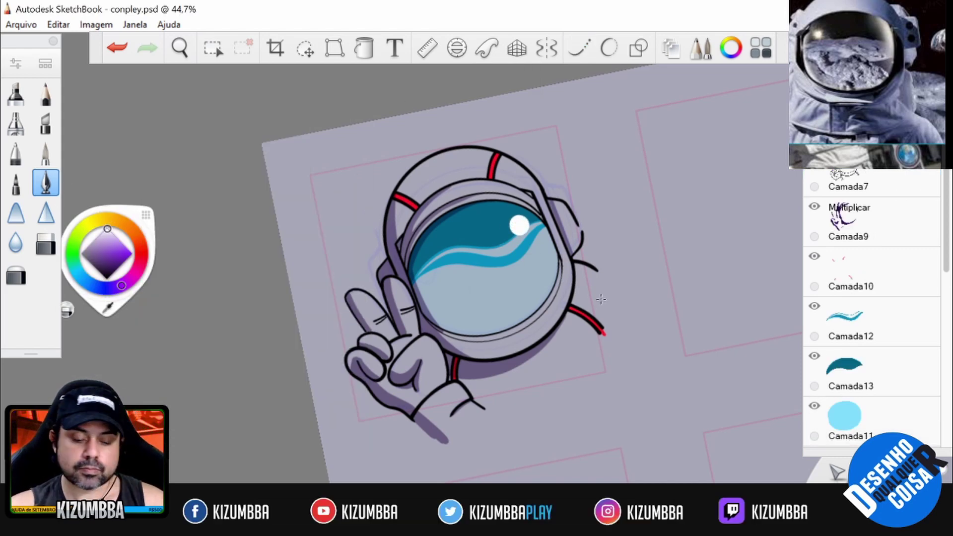
{"action": "scroll", "coordinate": [534, 243], "scroll_direction": "down", "scroll_amount": 2}
- Show the base layer Camada8 and raise the opacity of visor layer Camada11 to full
{"action": "scroll", "coordinate": [841, 326], "scroll_direction": "down", "scroll_amount": 3}
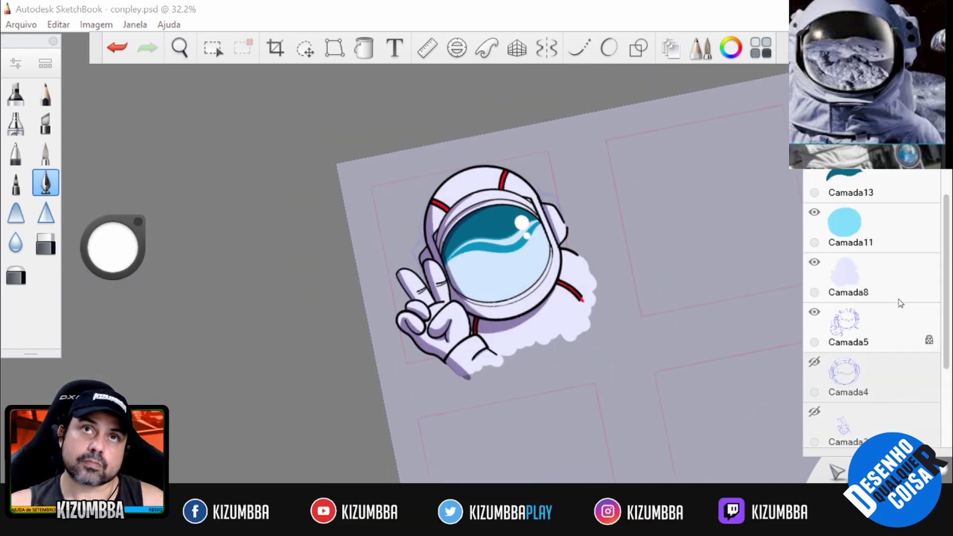
{"action": "left_click", "coordinate": [889, 232]}
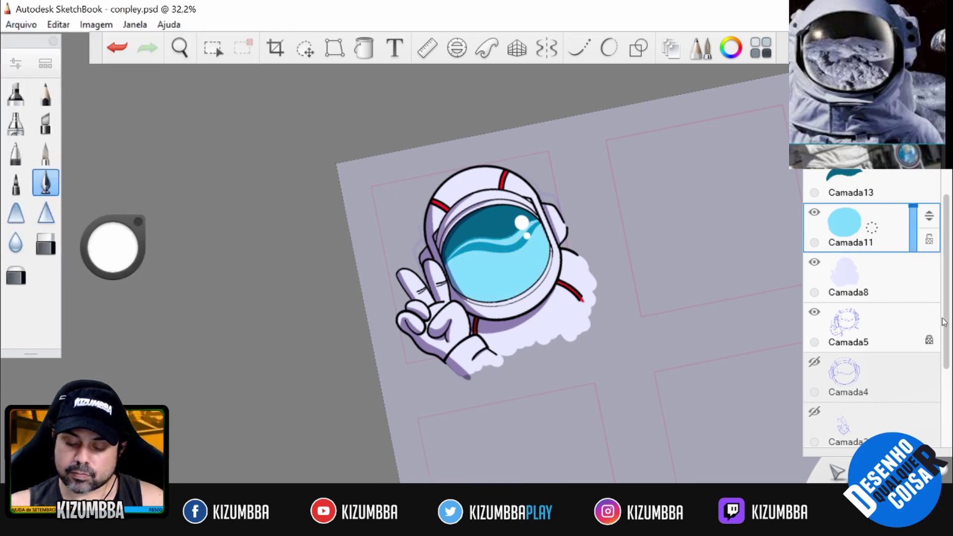
{"action": "scroll", "coordinate": [874, 323], "scroll_direction": "down", "scroll_amount": 3}
- Shift the small white highlight on the visor slightly away from the large one
{"action": "key", "text": "ctrl+z"}
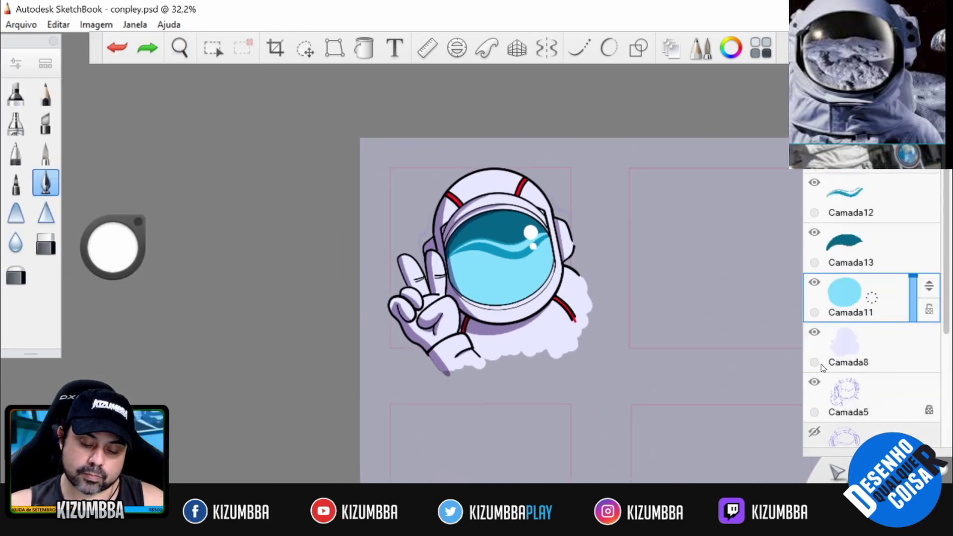
{"action": "scroll", "coordinate": [822, 367], "scroll_direction": "up", "scroll_amount": 3}
{"action": "key", "text": "v"}
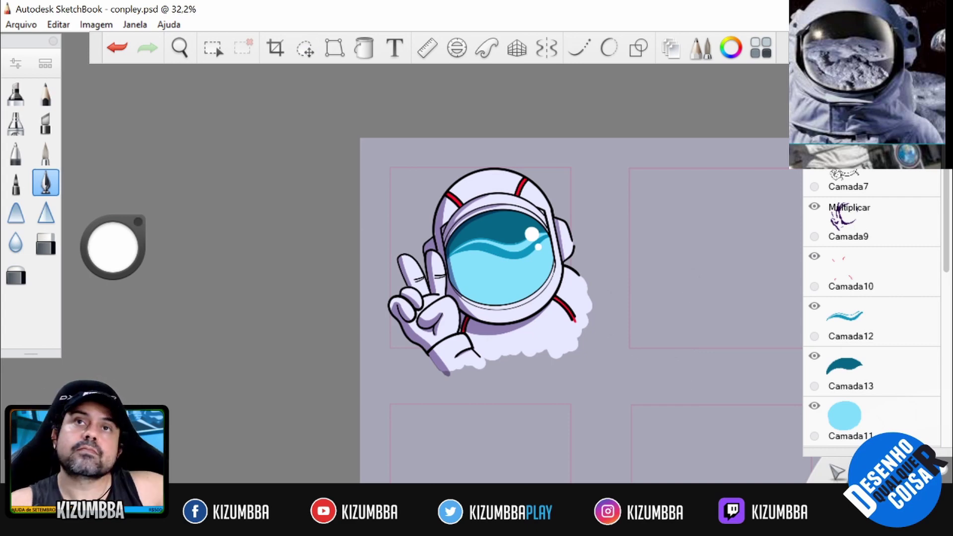
- Lower the opacity of the reflection layers Camada12 and Camada13 to less than half so they blend into the visor
{"action": "left_click", "coordinate": [913, 323]}
{"action": "left_click", "coordinate": [912, 371]}
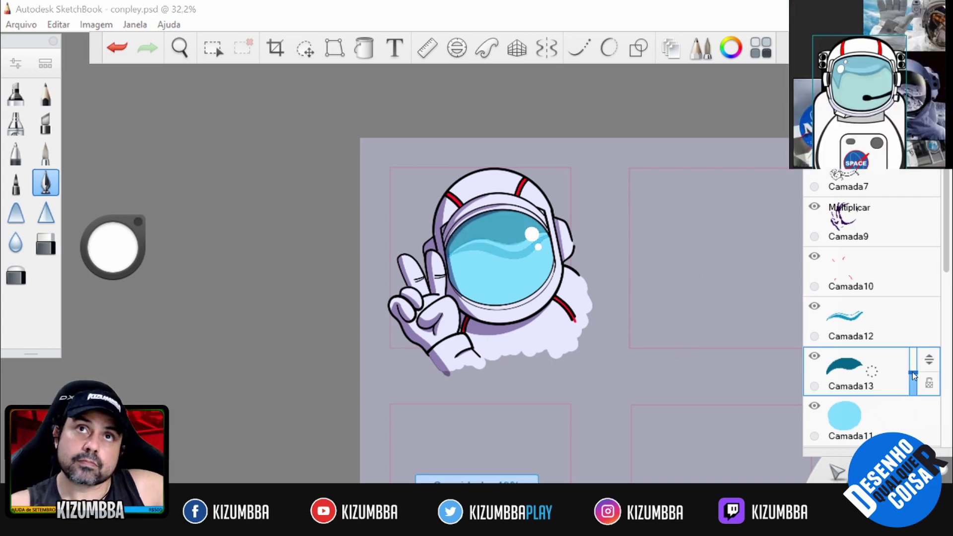
{"action": "left_click", "coordinate": [912, 332]}
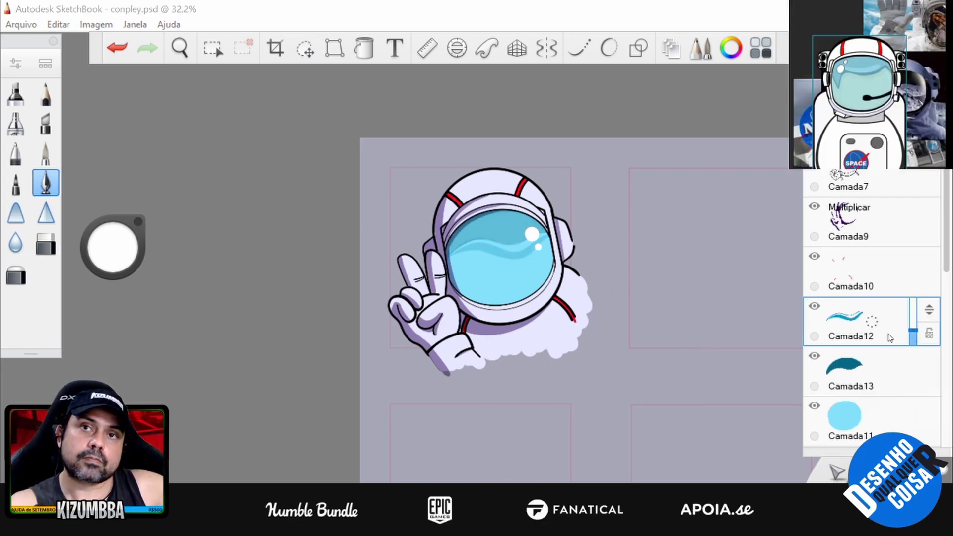
{"action": "scroll", "coordinate": [900, 118], "scroll_direction": "down", "scroll_amount": 5}
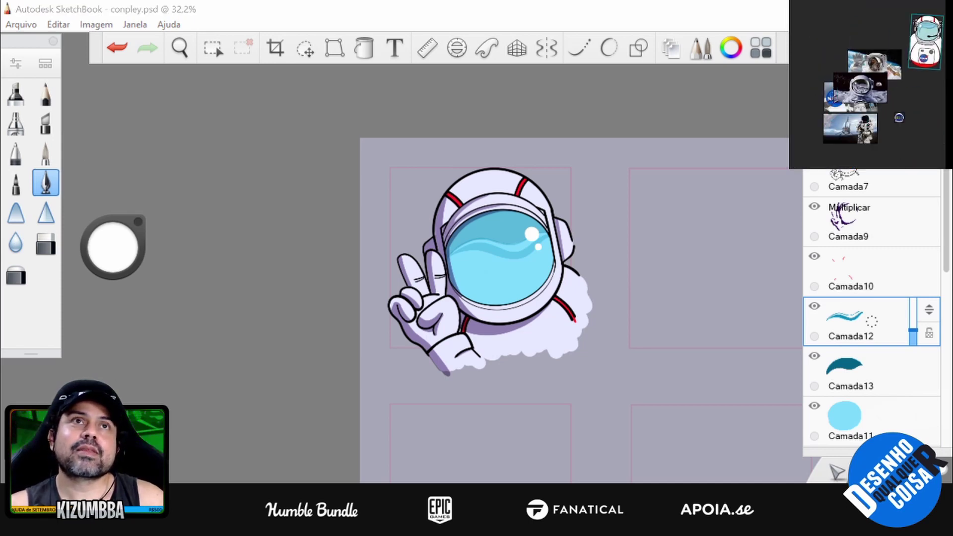
{"action": "scroll", "coordinate": [538, 236], "scroll_direction": "up", "scroll_amount": 3}
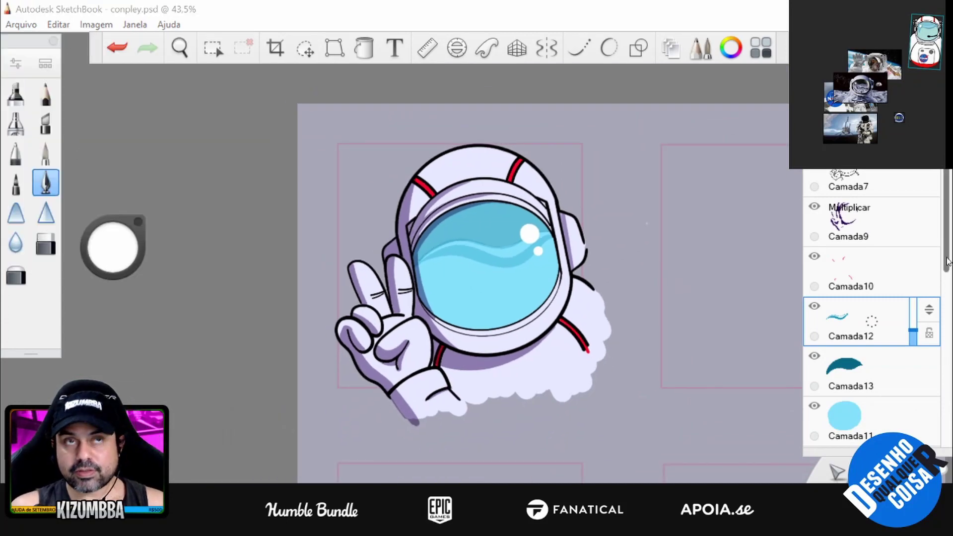
- Airbrush soft bright-blue reflected light along the right edges of the helmet, earpiece and shoulder
{"action": "left_click", "coordinate": [112, 245]}
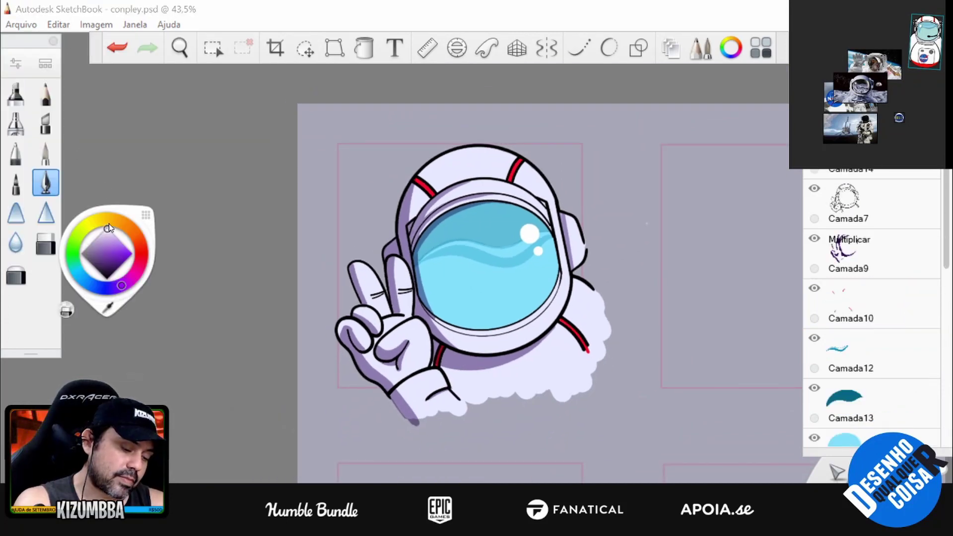
{"action": "key", "text": "ctrl+z"}
{"action": "key", "text": "p"}
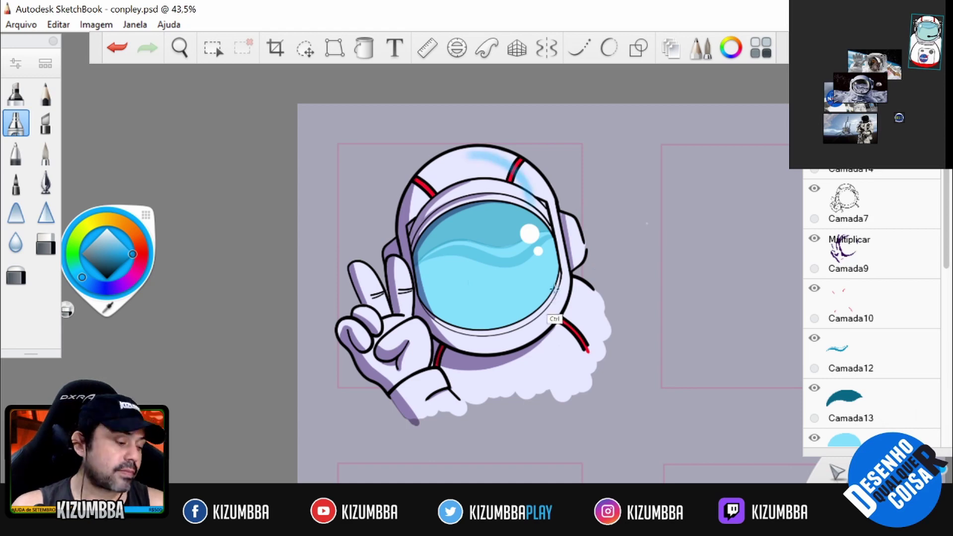
{"action": "mouse_move", "coordinate": [491, 152]}
{"action": "left_mouse_down"}
{"action": "mouse_move", "coordinate": [466, 150]}
{"action": "mouse_move", "coordinate": [572, 221]}
{"action": "left_mouse_up"}
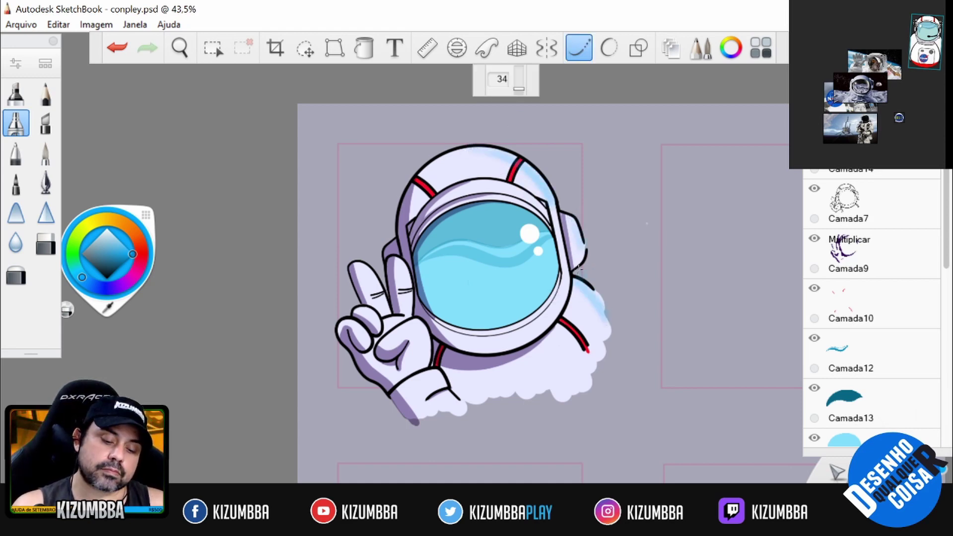
{"action": "left_click_drag", "start_coordinate": [554, 295], "coordinate": [524, 211]}
- On Camada15, airbrush soft blue light down the right side of the visor and onto the fingers, glove and cuff
{"action": "key", "text": "ctrl+l"}
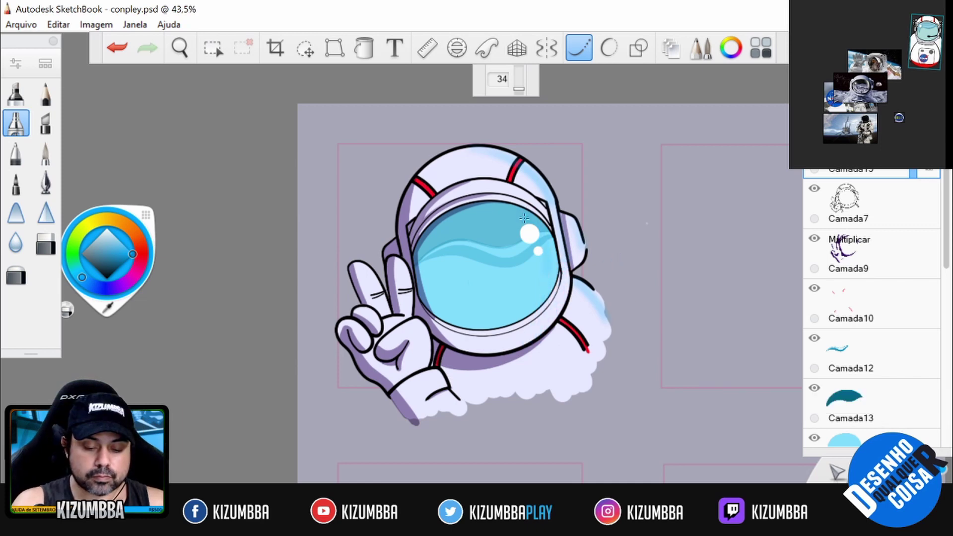
{"action": "left_click_drag", "start_coordinate": [524, 217], "coordinate": [539, 315]}
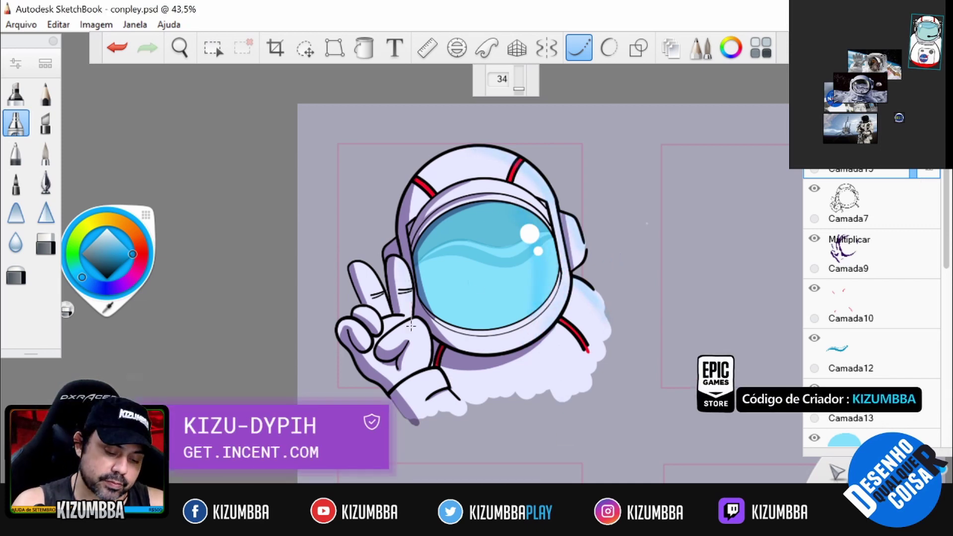
{"action": "scroll", "coordinate": [443, 370], "scroll_direction": "up", "scroll_amount": 5}
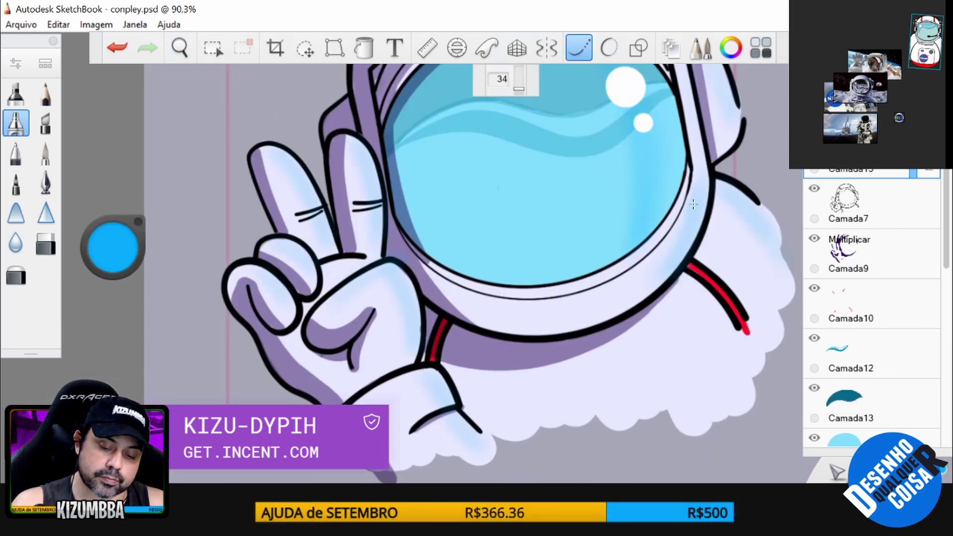
{"action": "scroll", "coordinate": [639, 304], "scroll_direction": "down", "scroll_amount": 4}
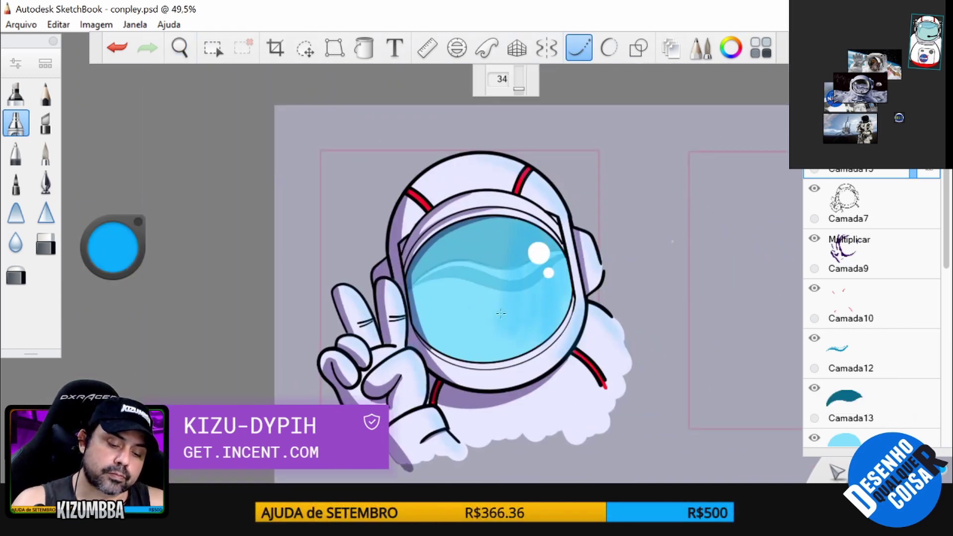
- Erase the excess blue glow from the middle of the visor with the soft eraser
{"action": "left_click", "coordinate": [15, 243]}
{"action": "left_click", "coordinate": [16, 273]}
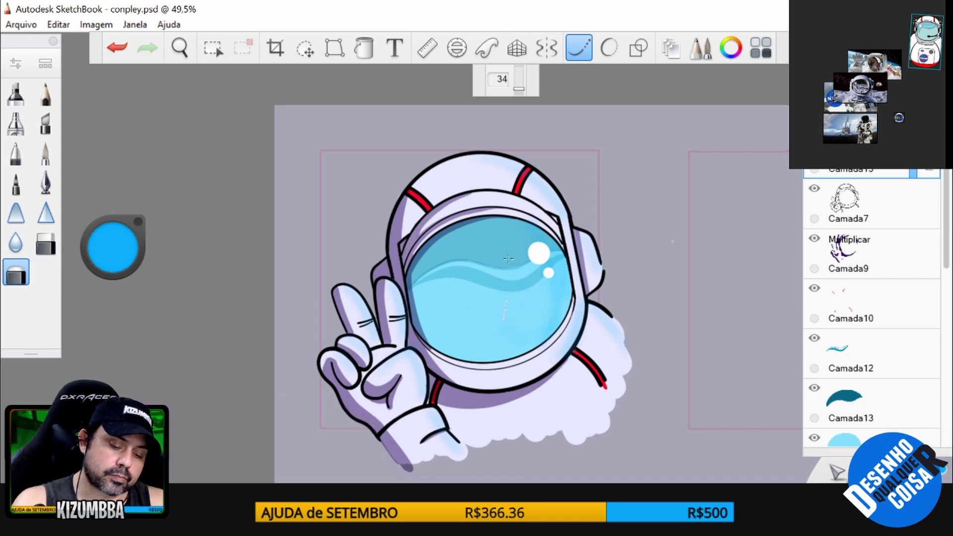
{"action": "scroll", "coordinate": [536, 252], "scroll_direction": "down", "scroll_amount": 3}
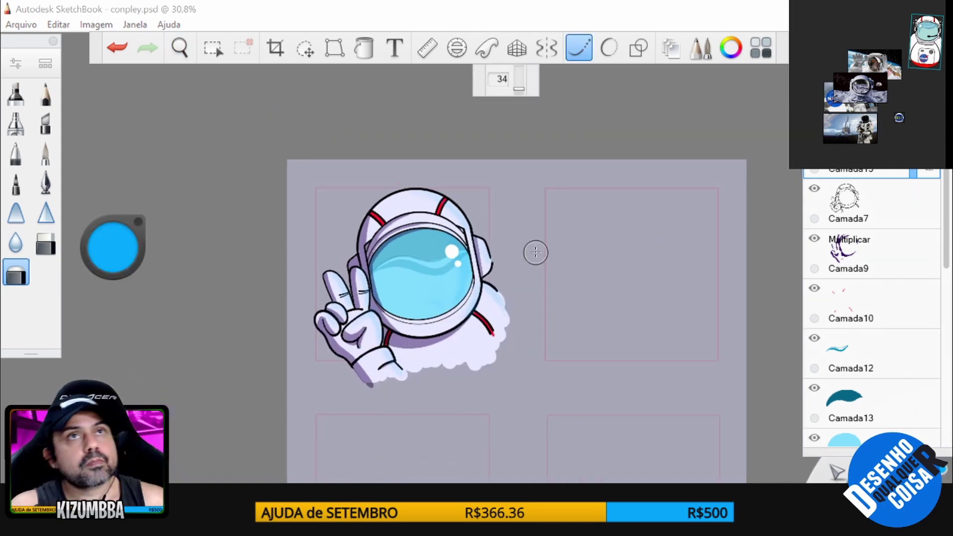
- Trim the astronaut artwork to the square pink frame, removing everything outside its edges with the hard eraser
{"action": "scroll", "coordinate": [872, 308], "scroll_direction": "down", "scroll_amount": 5}
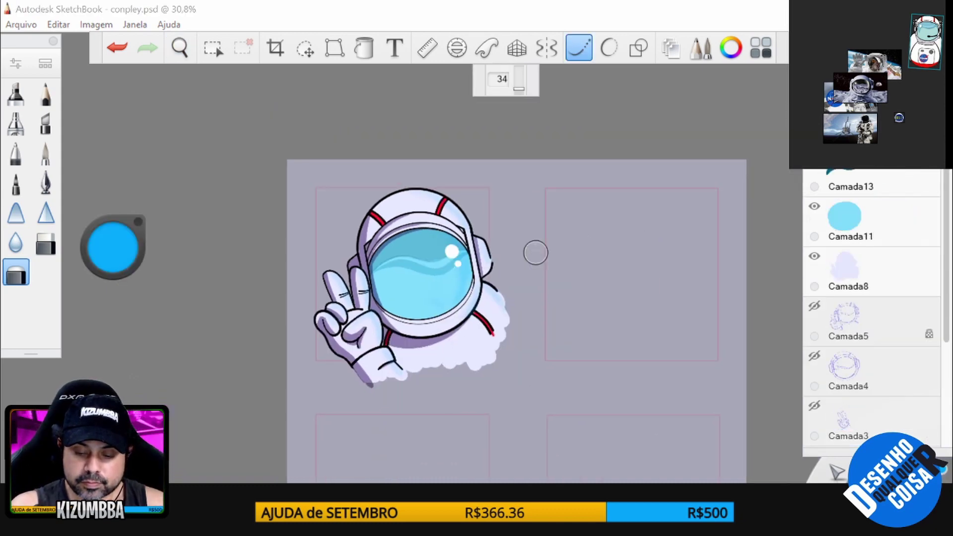
{"action": "left_click", "coordinate": [46, 243]}
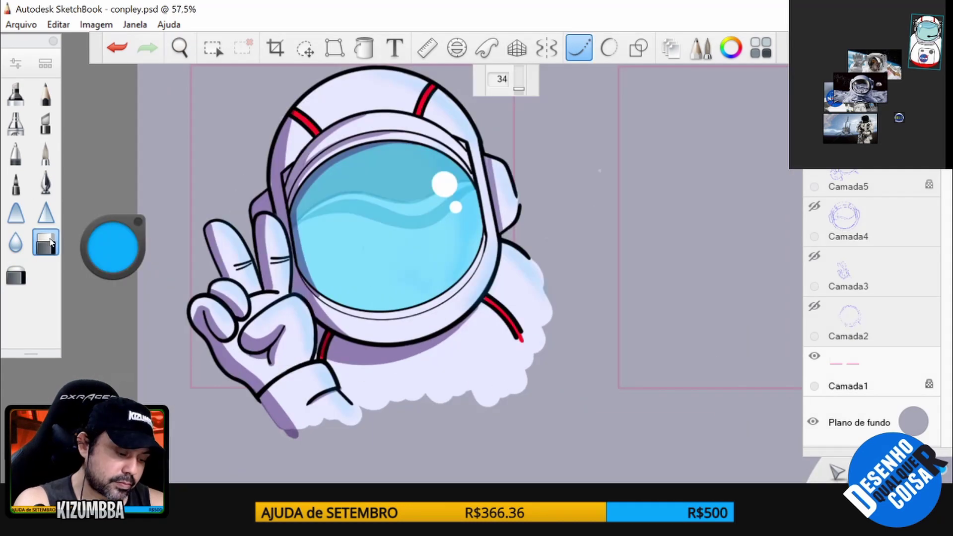
{"action": "key", "text": "space"}
{"action": "left_click_drag", "start_coordinate": [594, 194], "coordinate": [668, 299]}
{"action": "key", "text": "space"}
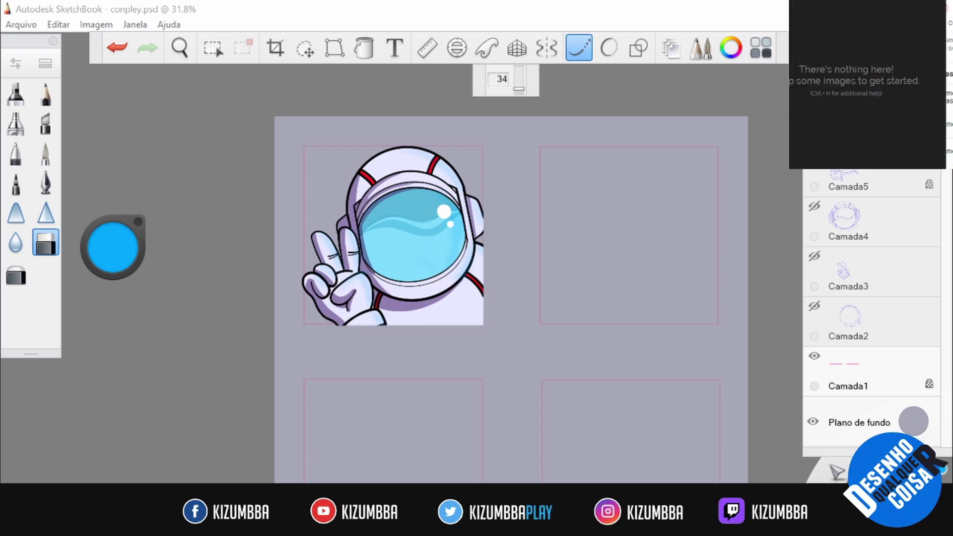
- Paste peanut photos into the empty reference board, arrange them, and focus on the photo of the opened shell among whole peanuts
{"action": "key", "text": "ctrl+v"}
{"action": "key", "text": "ctrl+v"}
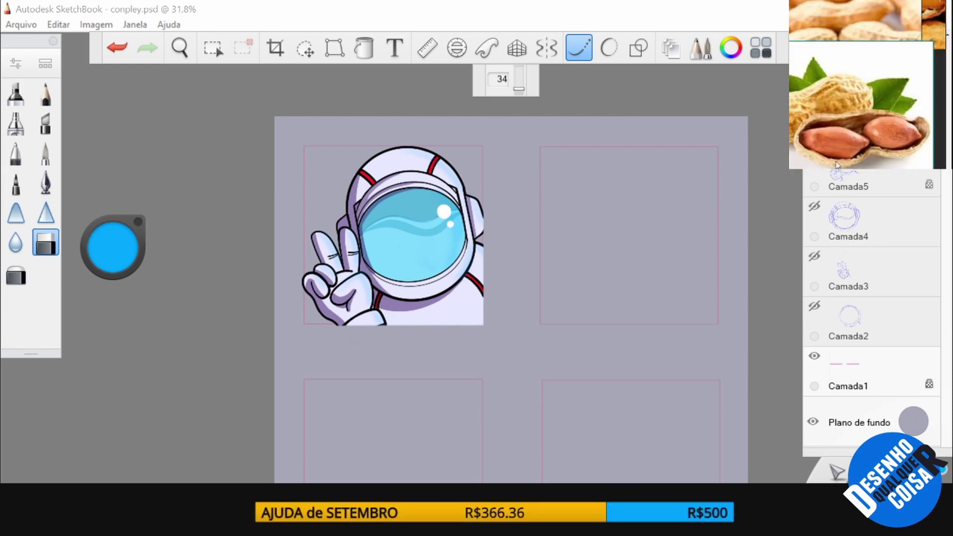
{"action": "left_click_drag", "start_coordinate": [835, 100], "coordinate": [842, 104]}
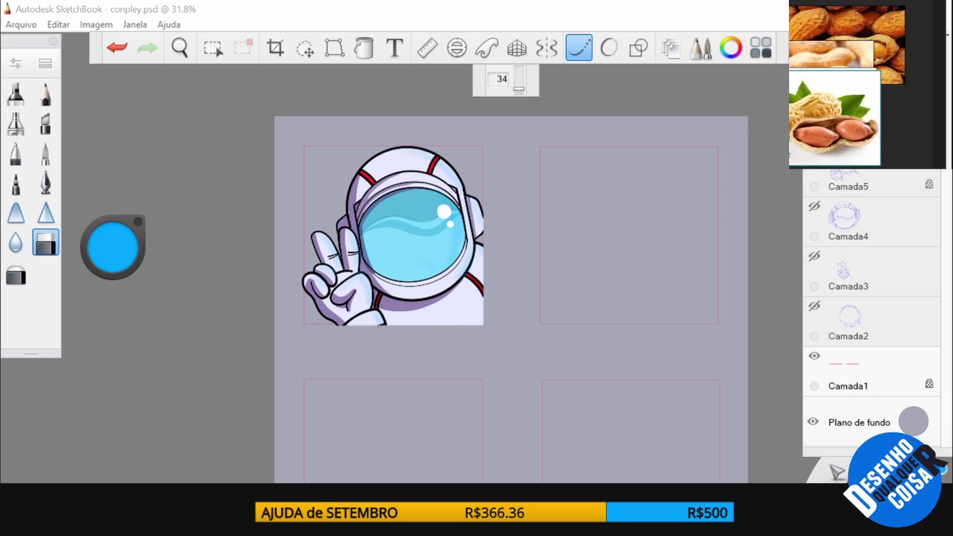
{"action": "left_click", "coordinate": [808, 120]}
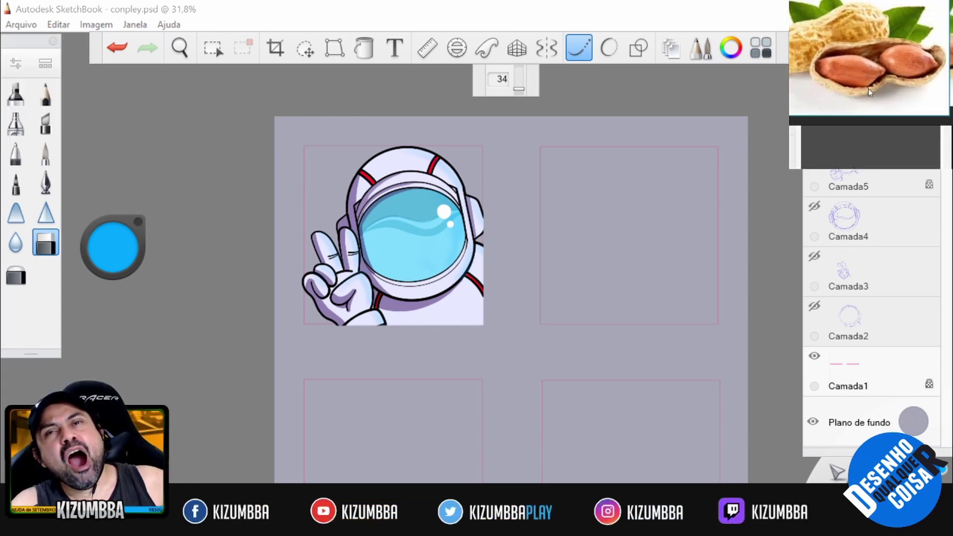
{"action": "scroll", "coordinate": [869, 88], "scroll_direction": "down", "scroll_amount": 5}
{"action": "scroll", "coordinate": [872, 74], "scroll_direction": "up", "scroll_amount": 5}
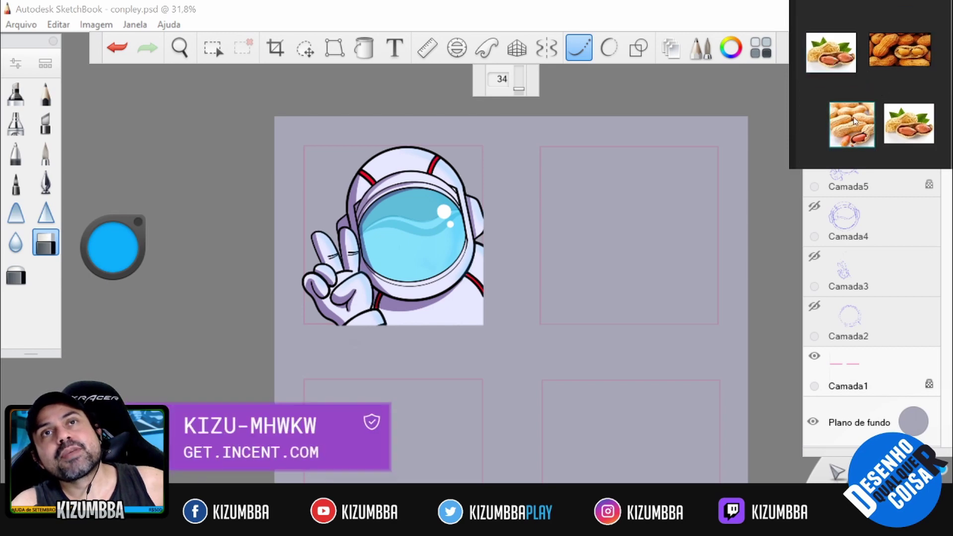
{"action": "double_click", "coordinate": [921, 72]}
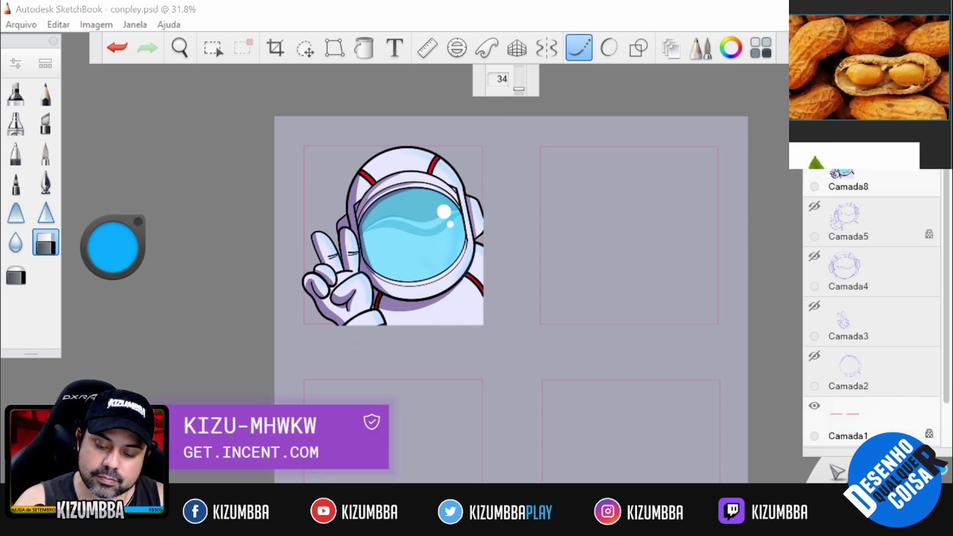
- Hide the interface, examine the finished astronaut emote up close, and restore the interface
{"action": "key", "text": "Tab"}
{"action": "scroll", "coordinate": [761, 266], "scroll_direction": "up", "scroll_amount": 5}
{"action": "scroll", "coordinate": [795, 330], "scroll_direction": "down", "scroll_amount": 5}
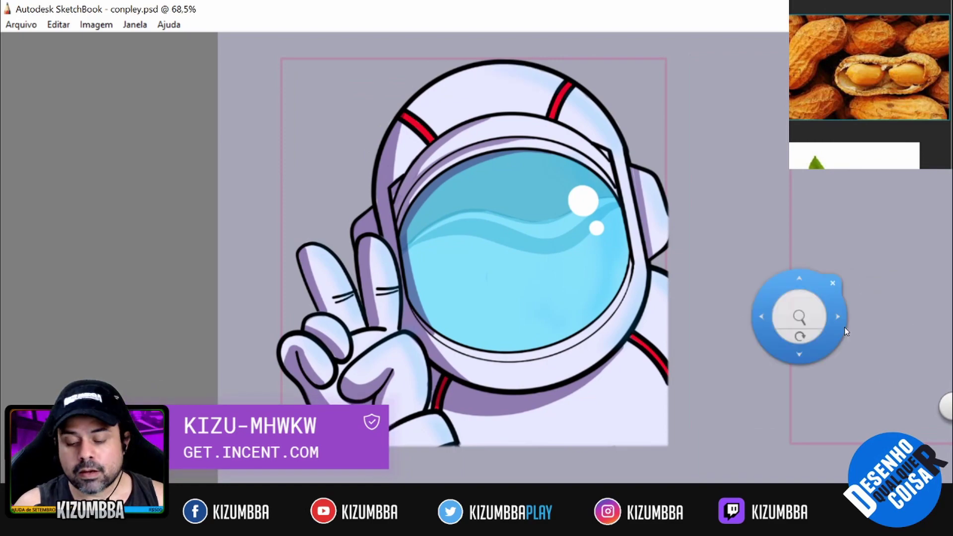
{"action": "key", "text": "Tab"}
- Go to the empty second frame, choose the pencil in dark blue, undo the test stroke, and turn Steady Stroke off
{"action": "scroll", "coordinate": [716, 269], "scroll_direction": "up", "scroll_amount": 4}
{"action": "left_click", "coordinate": [129, 263]}
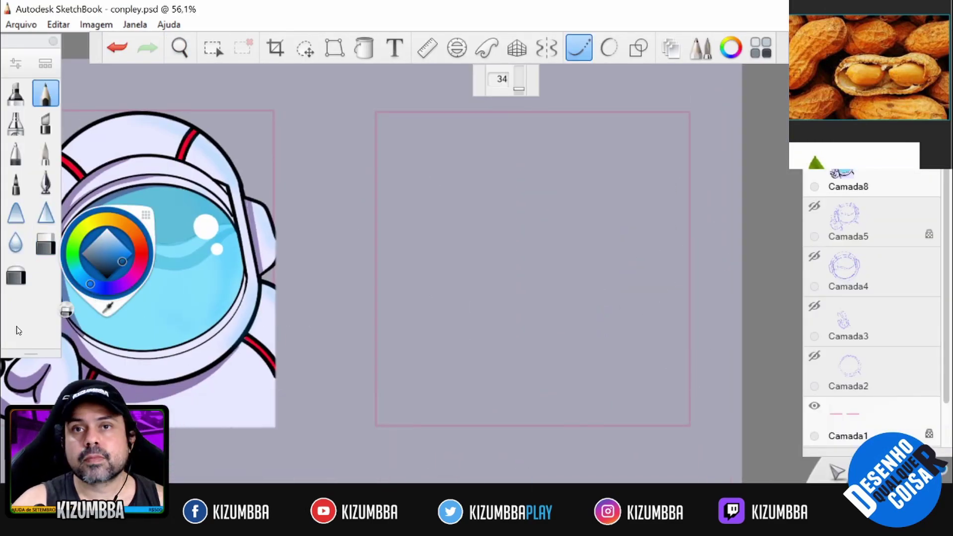
{"action": "mouse_move", "coordinate": [565, 200]}
{"action": "left_mouse_down"}
{"action": "mouse_move", "coordinate": [457, 256]}
{"action": "mouse_move", "coordinate": [432, 334]}
{"action": "left_mouse_up"}
{"action": "key", "text": "ctrl+z"}
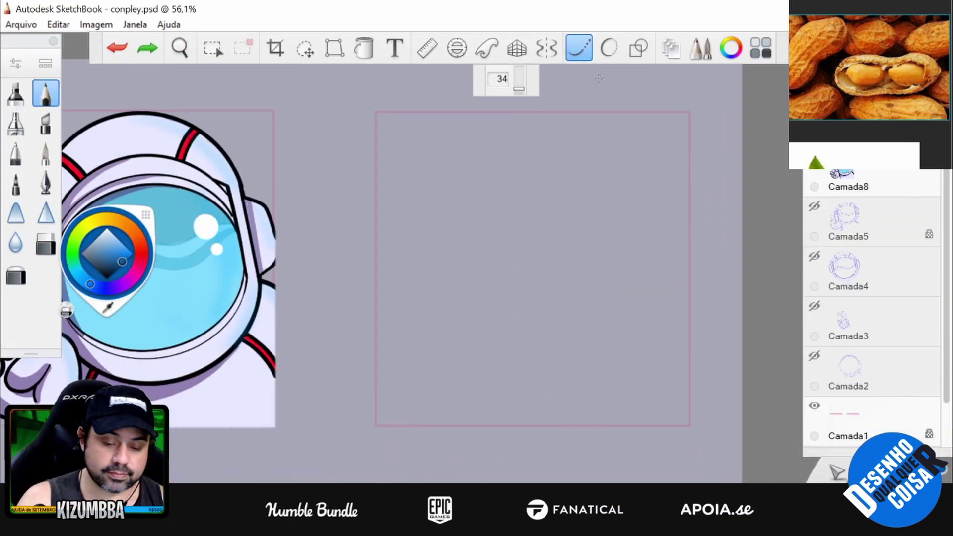
{"action": "left_click", "coordinate": [573, 55]}
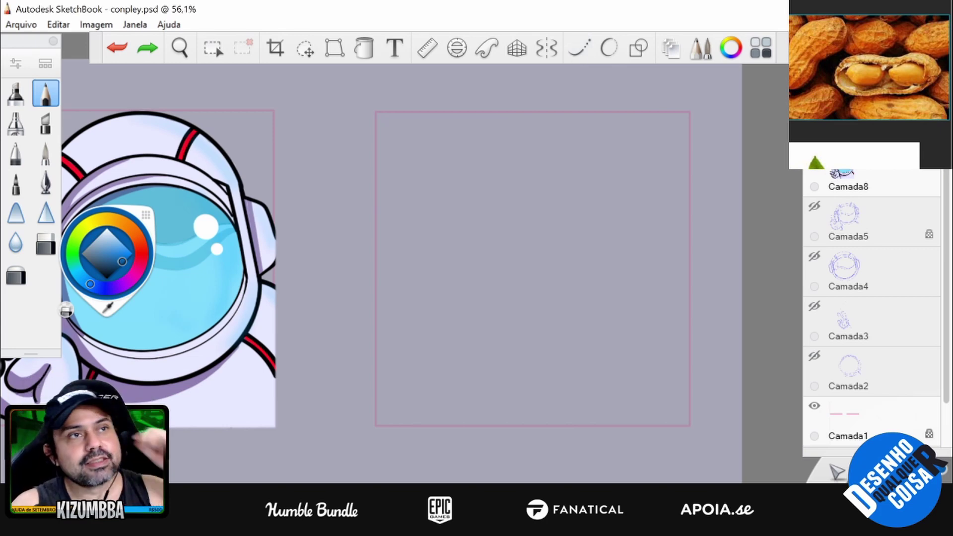
{"action": "left_click_drag", "start_coordinate": [497, 298], "coordinate": [560, 213]}
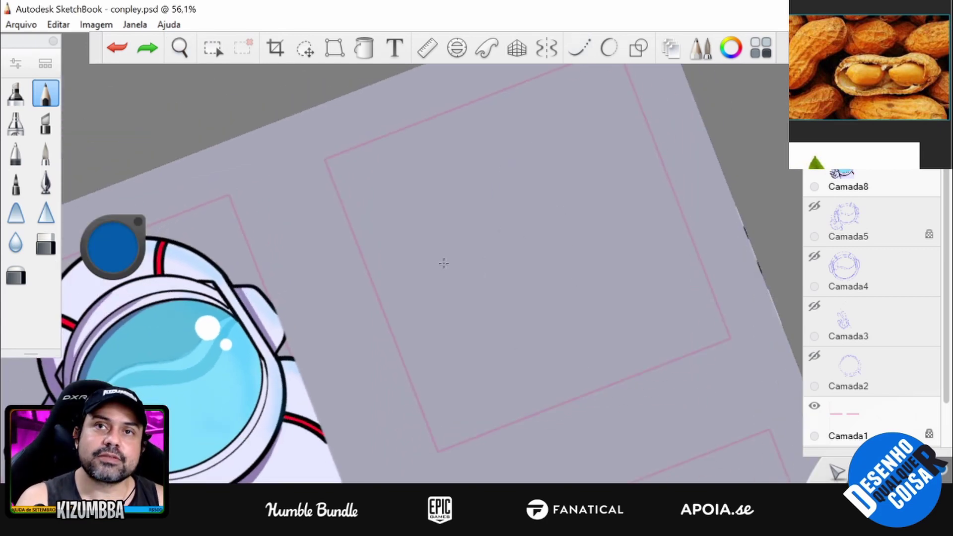
- Sketch a single pointed peanut kernel in the second frame, with hatched shading along one side and two highlights
{"action": "left_click", "coordinate": [909, 118]}
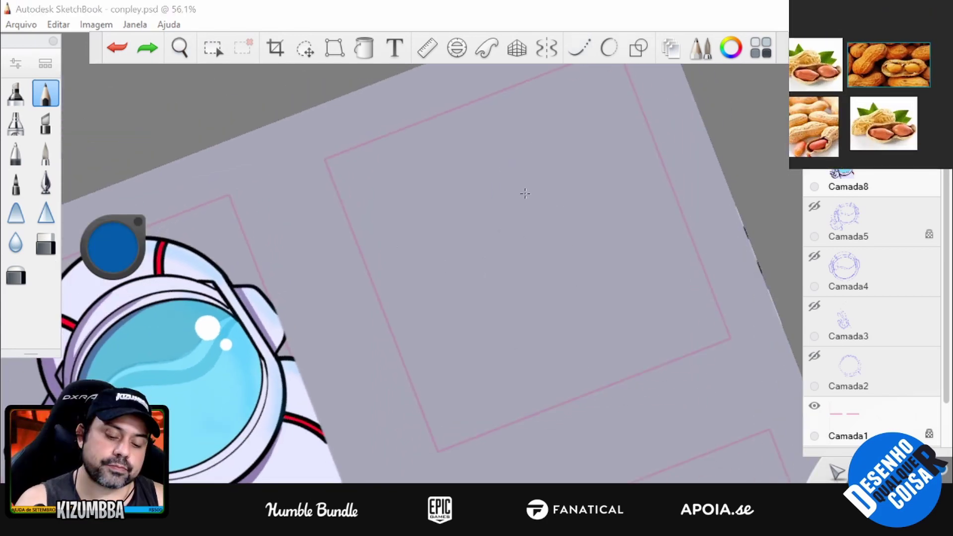
{"action": "left_click_drag", "start_coordinate": [541, 142], "coordinate": [519, 171]}
{"action": "key", "text": "ctrl+z"}
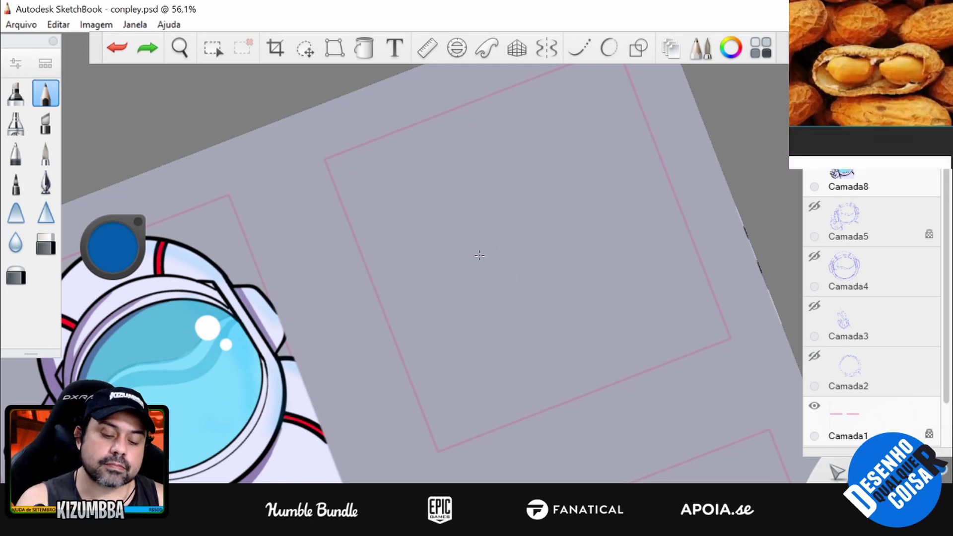
{"action": "left_click_drag", "start_coordinate": [500, 242], "coordinate": [475, 355]}
{"action": "mouse_move", "coordinate": [551, 284]}
{"action": "left_mouse_down"}
{"action": "mouse_move", "coordinate": [476, 365]}
{"action": "mouse_move", "coordinate": [551, 233]}
{"action": "mouse_move", "coordinate": [537, 323]}
{"action": "left_mouse_up"}
{"action": "left_click_drag", "start_coordinate": [482, 360], "coordinate": [547, 298]}
{"action": "left_click_drag", "start_coordinate": [509, 255], "coordinate": [497, 280]}
{"action": "left_click_drag", "start_coordinate": [487, 277], "coordinate": [482, 289]}
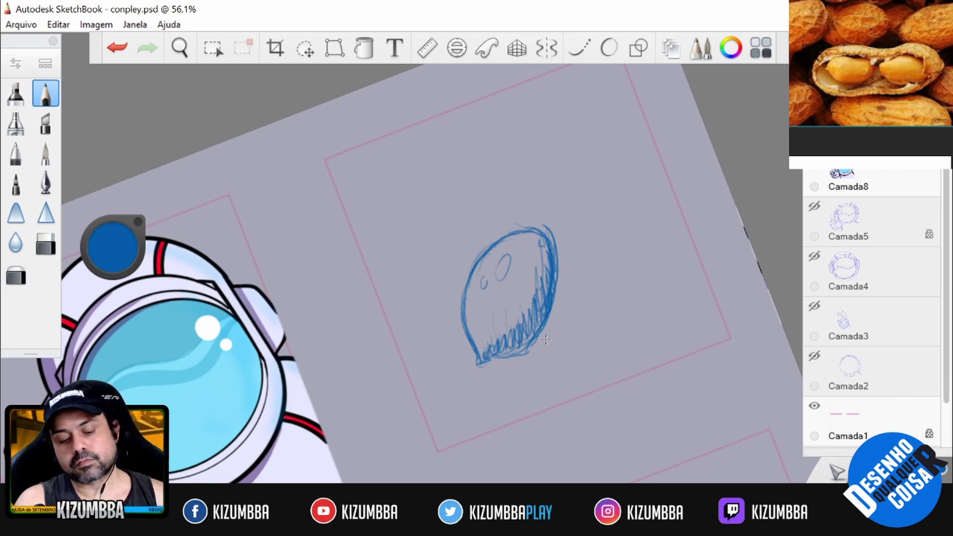
- Erase the kernel sketch and outline a two-lobed peanut shell standing diagonally in the frame
{"action": "key", "text": "e"}
{"action": "left_click_drag", "start_coordinate": [547, 340], "coordinate": [536, 273]}
{"action": "key", "text": "e"}
{"action": "mouse_move", "coordinate": [516, 134]}
{"action": "left_mouse_down"}
{"action": "mouse_move", "coordinate": [466, 245]}
{"action": "mouse_move", "coordinate": [455, 370]}
{"action": "left_mouse_up"}
{"action": "left_click_drag", "start_coordinate": [585, 169], "coordinate": [574, 245]}
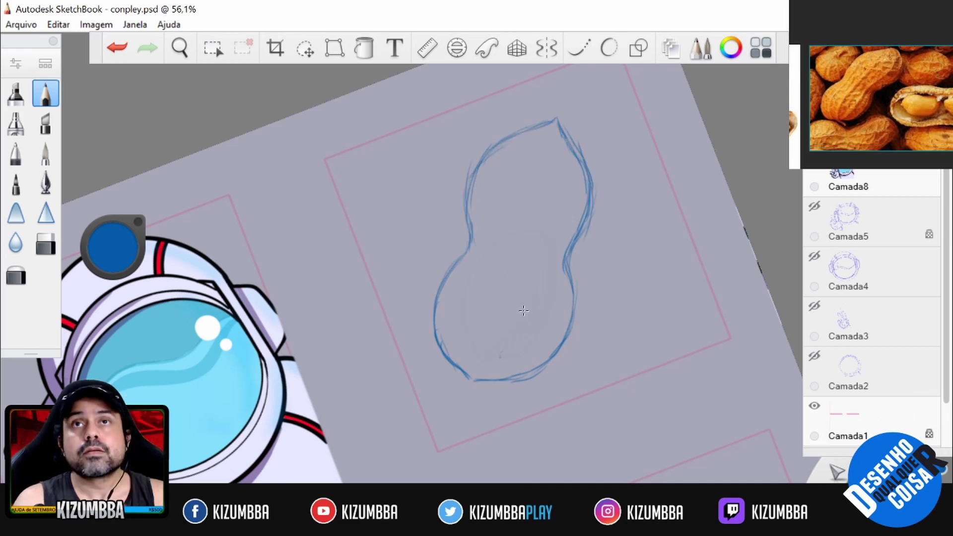
- Sketch the opening's inner edge along the shell and an oval kernel inside the lower lobe
{"action": "left_click_drag", "start_coordinate": [515, 342], "coordinate": [546, 271]}
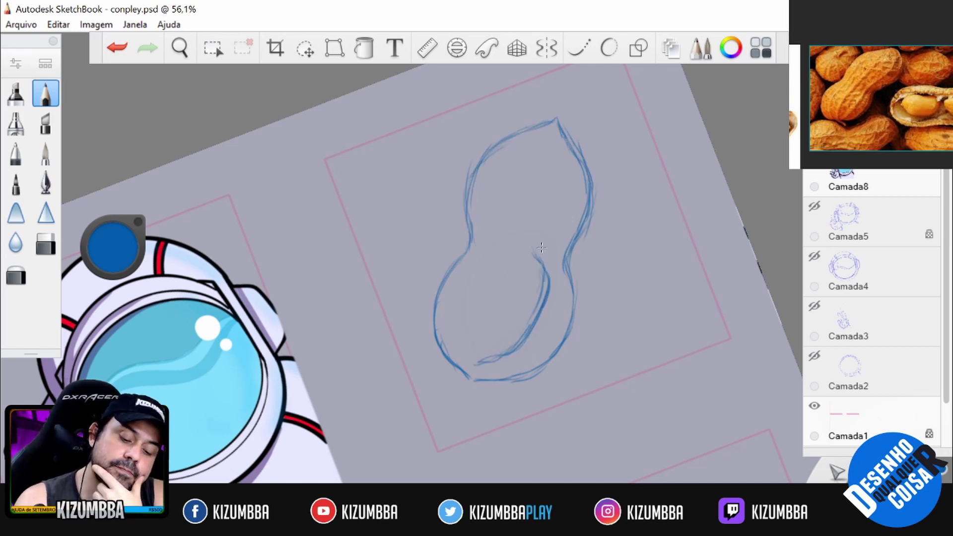
{"action": "left_click_drag", "start_coordinate": [482, 181], "coordinate": [545, 298]}
{"action": "mouse_move", "coordinate": [497, 244]}
{"action": "left_mouse_down"}
{"action": "mouse_move", "coordinate": [462, 347]}
{"action": "mouse_move", "coordinate": [480, 352]}
{"action": "mouse_move", "coordinate": [546, 268]}
{"action": "mouse_move", "coordinate": [456, 341]}
{"action": "left_mouse_up"}
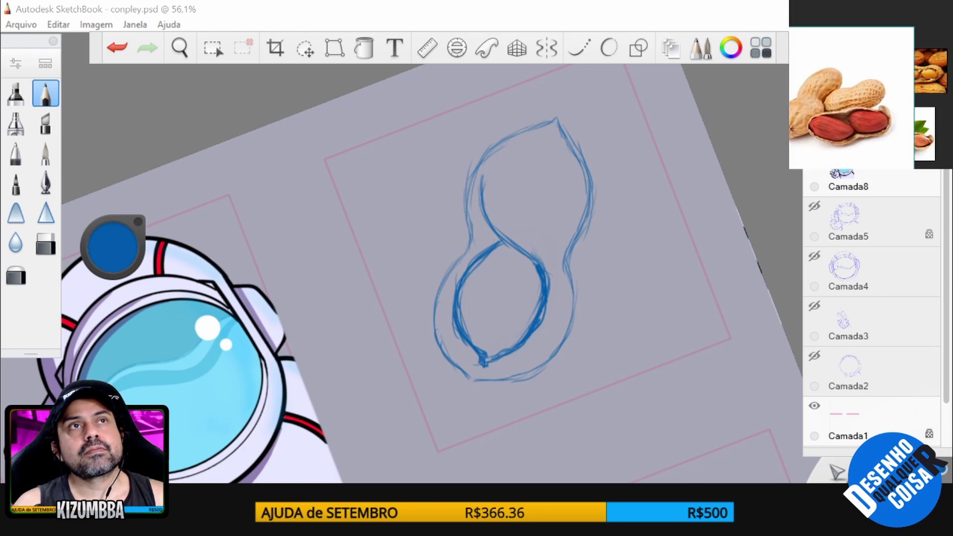
- Check the peanut references and stretch the whole shell sketch to fill more of the frame
{"action": "left_click_drag", "start_coordinate": [825, 114], "coordinate": [880, 57]}
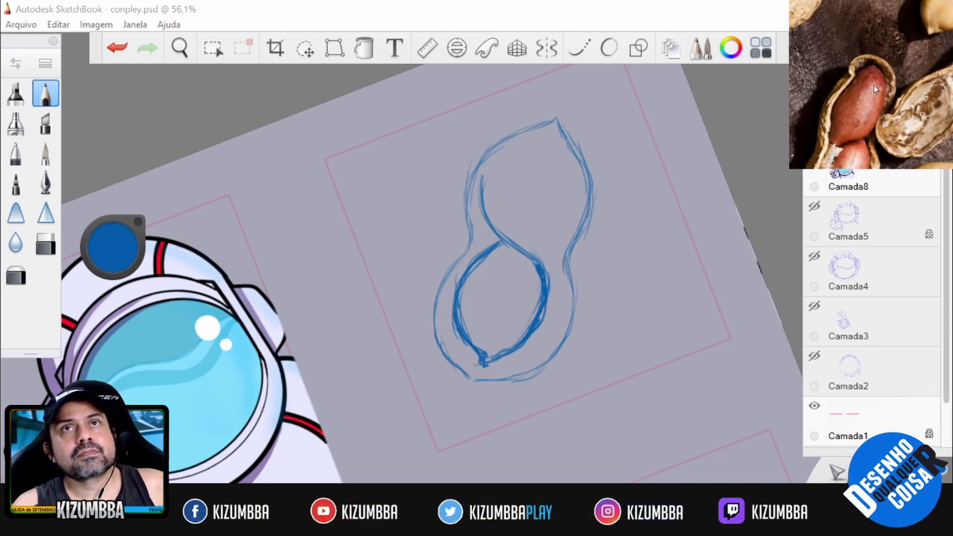
{"action": "left_click", "coordinate": [305, 48]}
{"action": "mouse_move", "coordinate": [360, 78]}
{"action": "left_mouse_down"}
{"action": "mouse_move", "coordinate": [594, 191]}
{"action": "mouse_move", "coordinate": [586, 260]}
{"action": "mouse_move", "coordinate": [623, 224]}
{"action": "mouse_move", "coordinate": [628, 204]}
{"action": "left_mouse_up"}
{"action": "key", "text": "space"}
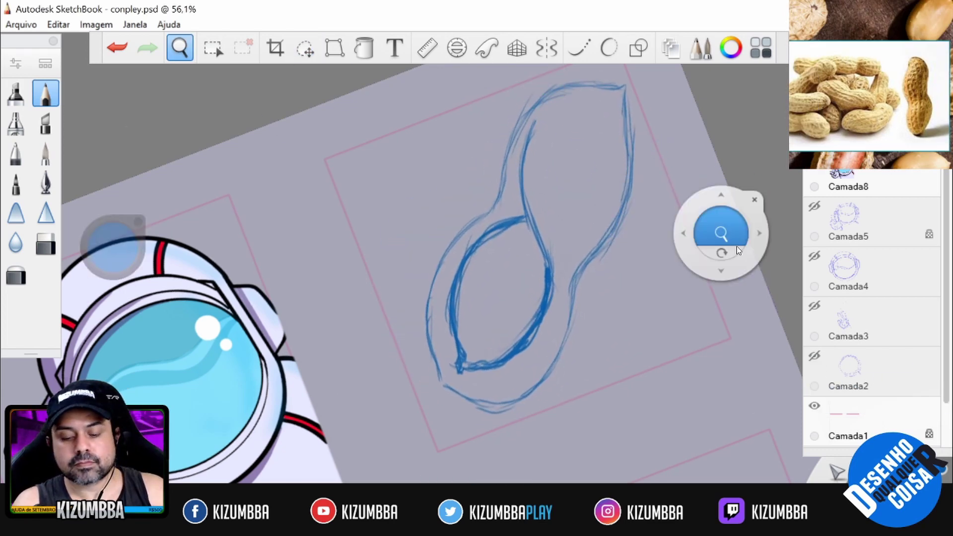
- Erase the stretched peanut sketch from the second frame
{"action": "left_click", "coordinate": [737, 246]}
{"action": "key", "text": "e"}
{"action": "left_click_drag", "start_coordinate": [472, 343], "coordinate": [559, 267]}
{"action": "key", "text": "e"}
{"action": "key", "text": "e"}
{"action": "left_click_drag", "start_coordinate": [496, 323], "coordinate": [576, 238]}
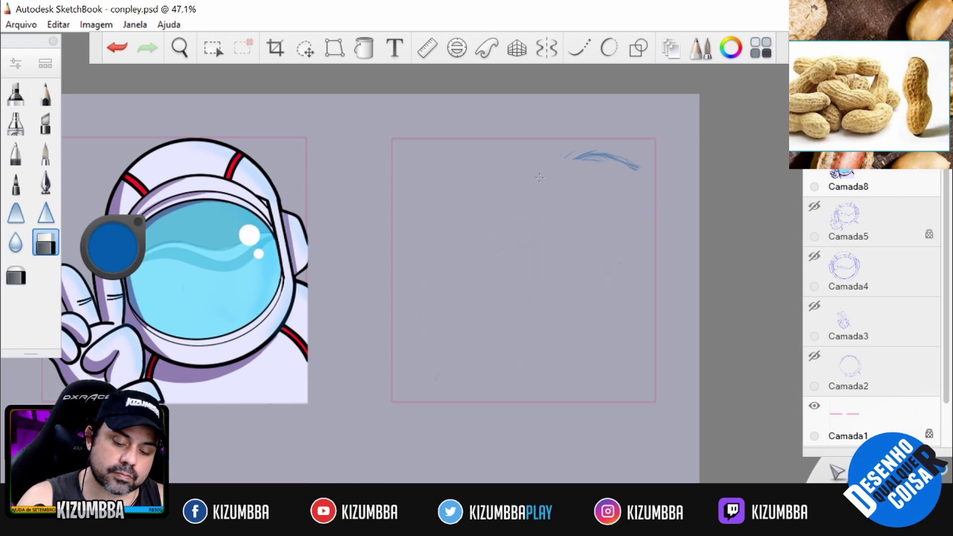
- Sketch a slimmer two-lobed shell outline along the frame's diagonal with the pencil
{"action": "key", "text": "e"}
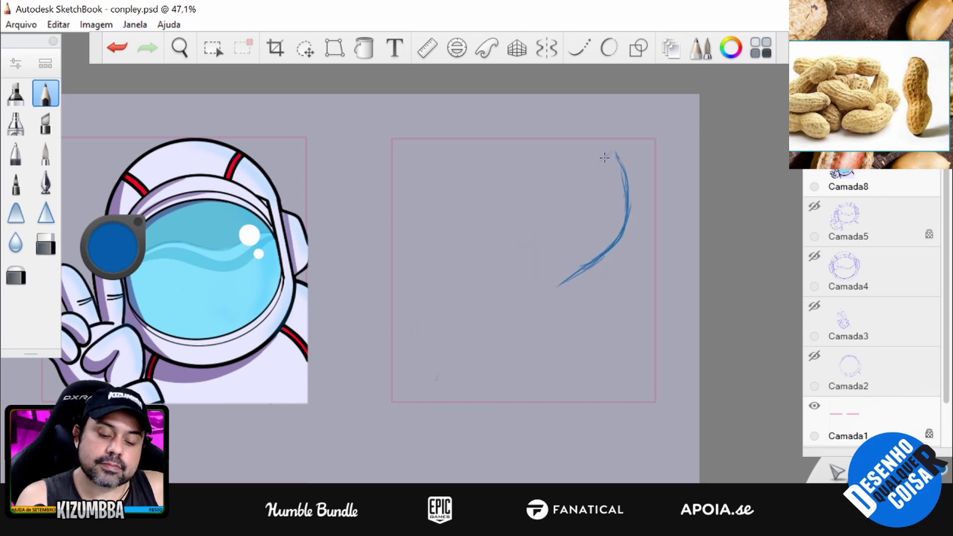
{"action": "left_click_drag", "start_coordinate": [605, 158], "coordinate": [519, 213]}
{"action": "key", "text": "space"}
{"action": "left_click_drag", "start_coordinate": [606, 302], "coordinate": [610, 285]}
{"action": "mouse_move", "coordinate": [564, 226]}
{"action": "left_mouse_down"}
{"action": "mouse_move", "coordinate": [559, 294]}
{"action": "mouse_move", "coordinate": [492, 382]}
{"action": "mouse_move", "coordinate": [576, 215]}
{"action": "mouse_move", "coordinate": [549, 99]}
{"action": "left_mouse_up"}
{"action": "mouse_move", "coordinate": [461, 274]}
{"action": "left_mouse_down"}
{"action": "mouse_move", "coordinate": [557, 255]}
{"action": "mouse_move", "coordinate": [565, 308]}
{"action": "left_mouse_up"}
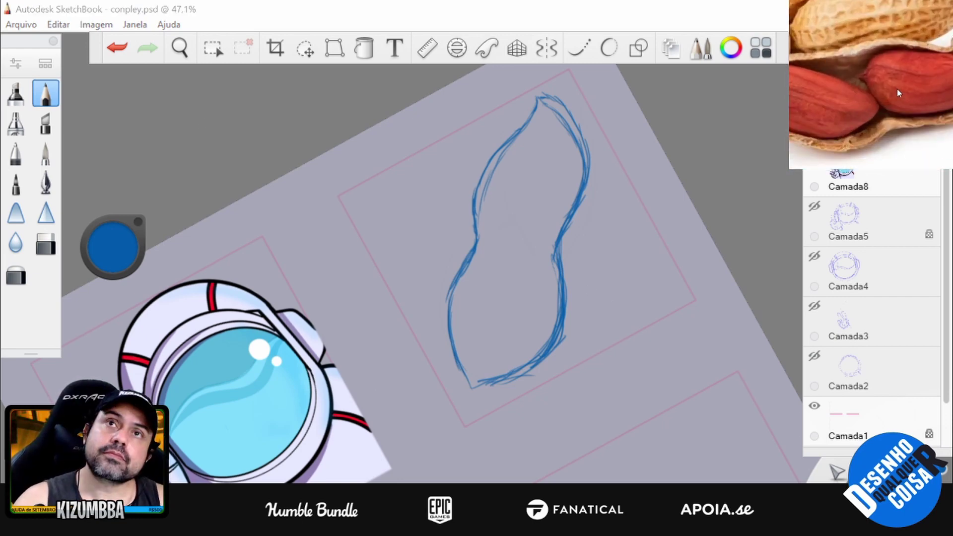
- Erase the slim shell outline after checking the close-up of the opened peanut
{"action": "scroll", "coordinate": [899, 93], "scroll_direction": "down", "scroll_amount": 2}
{"action": "key", "text": "e"}
{"action": "left_click_drag", "start_coordinate": [498, 207], "coordinate": [545, 97]}
{"action": "key", "text": "e"}
- Trace two equal tilted ellipses, one above the other, with the Ellipse guide as construction shapes for the peanut lobes
{"action": "left_click", "coordinate": [456, 48]}
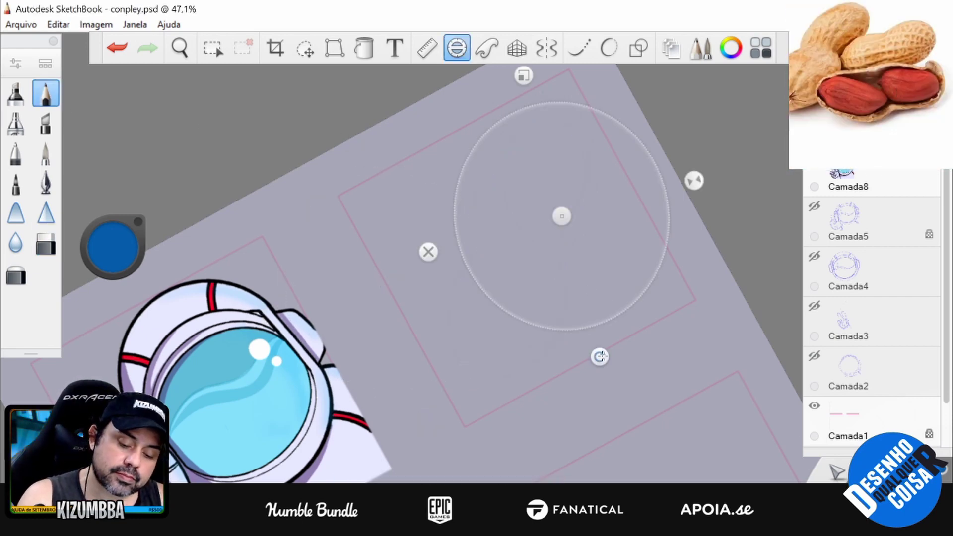
{"action": "left_click_drag", "start_coordinate": [601, 353], "coordinate": [543, 313]}
{"action": "left_click_drag", "start_coordinate": [562, 214], "coordinate": [542, 174]}
{"action": "left_click_drag", "start_coordinate": [546, 108], "coordinate": [539, 107]}
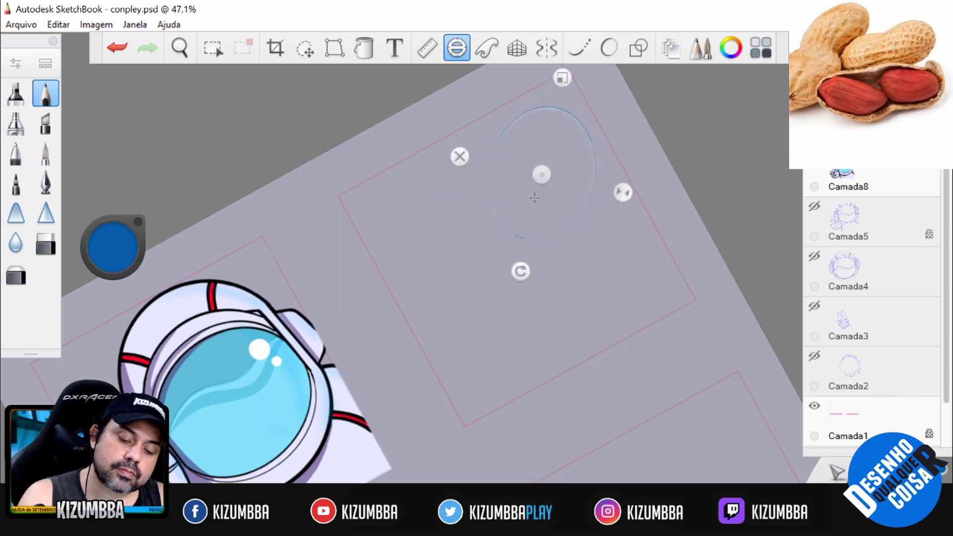
{"action": "left_click_drag", "start_coordinate": [541, 174], "coordinate": [501, 306]}
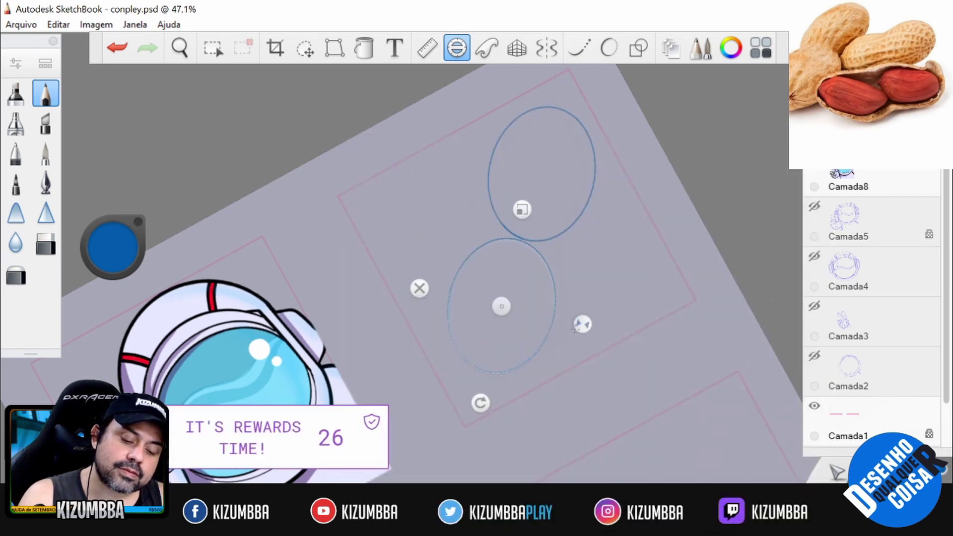
{"action": "left_click_drag", "start_coordinate": [502, 239], "coordinate": [494, 240]}
{"action": "left_click", "coordinate": [420, 289]}
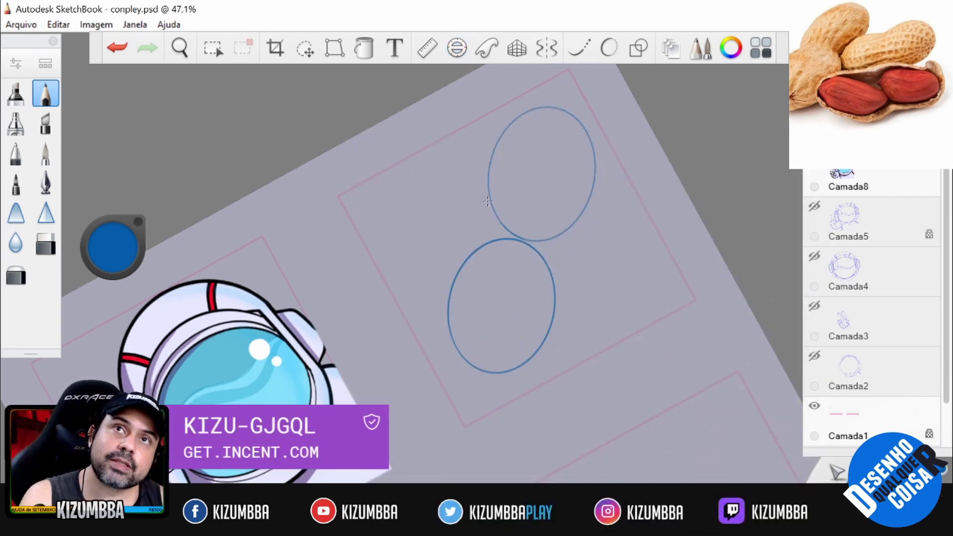
- Sketch a pointed, pinched-waist shell outline around the two ellipses
{"action": "mouse_move", "coordinate": [472, 372]}
{"action": "left_mouse_down"}
{"action": "mouse_move", "coordinate": [534, 115]}
{"action": "mouse_move", "coordinate": [549, 91]}
{"action": "mouse_move", "coordinate": [594, 169]}
{"action": "mouse_move", "coordinate": [552, 348]}
{"action": "mouse_move", "coordinate": [546, 338]}
{"action": "left_mouse_up"}
{"action": "key", "text": "space"}
{"action": "left_click_drag", "start_coordinate": [566, 369], "coordinate": [636, 277]}
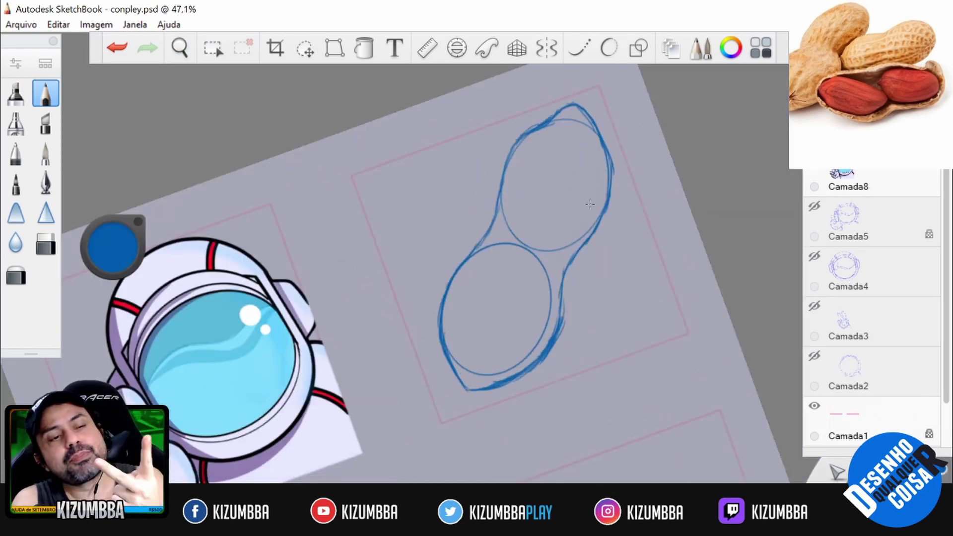
{"action": "mouse_move", "coordinate": [567, 272]}
{"action": "left_mouse_down"}
{"action": "mouse_move", "coordinate": [562, 298]}
{"action": "mouse_move", "coordinate": [562, 268]}
{"action": "left_mouse_up"}
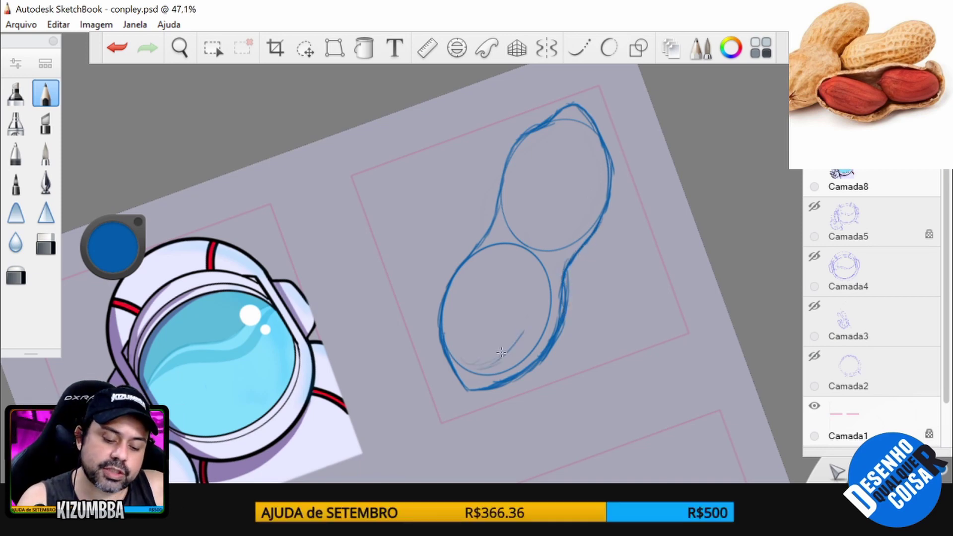
- Erase the upper ellipse and most of the lower one, keeping the shell outline
{"action": "key", "text": "e"}
{"action": "left_click_drag", "start_coordinate": [496, 245], "coordinate": [537, 251]}
{"action": "left_click", "coordinate": [45, 93]}
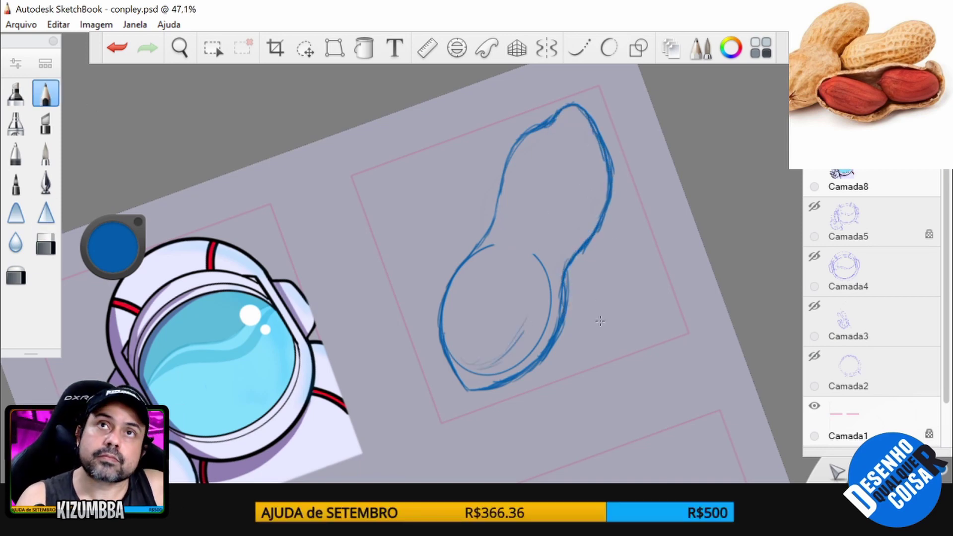
{"action": "key", "text": "e"}
{"action": "left_click_drag", "start_coordinate": [523, 387], "coordinate": [632, 262]}
{"action": "key", "text": "e"}
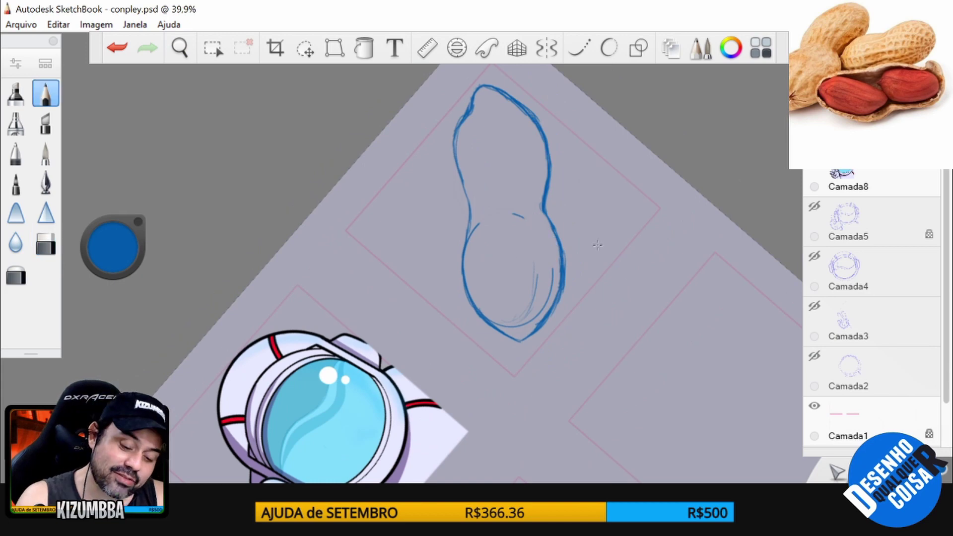
- Enlarge the shell outline and rotate it slightly so that it follows the frame's diagonal
{"action": "left_click", "coordinate": [457, 48]}
{"action": "left_click", "coordinate": [305, 47]}
{"action": "key", "text": "space"}
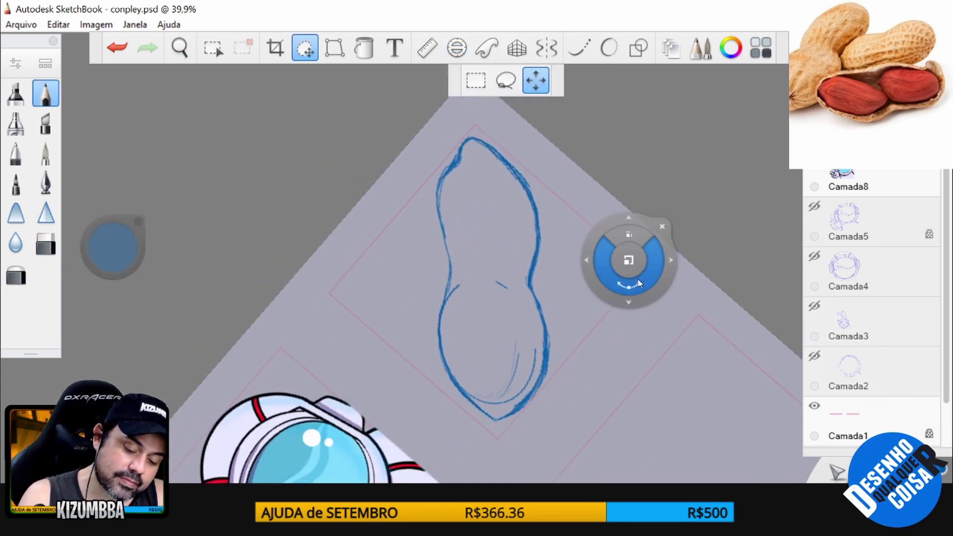
{"action": "left_click_drag", "start_coordinate": [632, 267], "coordinate": [556, 385]}
{"action": "key", "text": "Escape"}
- Trace a tilted ellipse for the kernel inside the lower lobe using the Ellipse guide
{"action": "left_click_drag", "start_coordinate": [477, 338], "coordinate": [426, 336]}
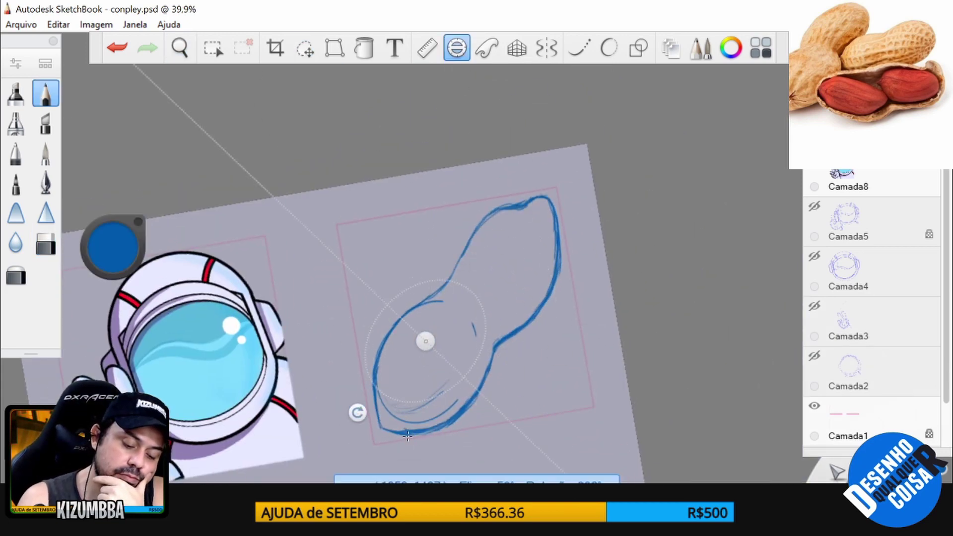
{"action": "left_click_drag", "start_coordinate": [498, 278], "coordinate": [494, 292]}
{"action": "left_click_drag", "start_coordinate": [434, 341], "coordinate": [431, 365]}
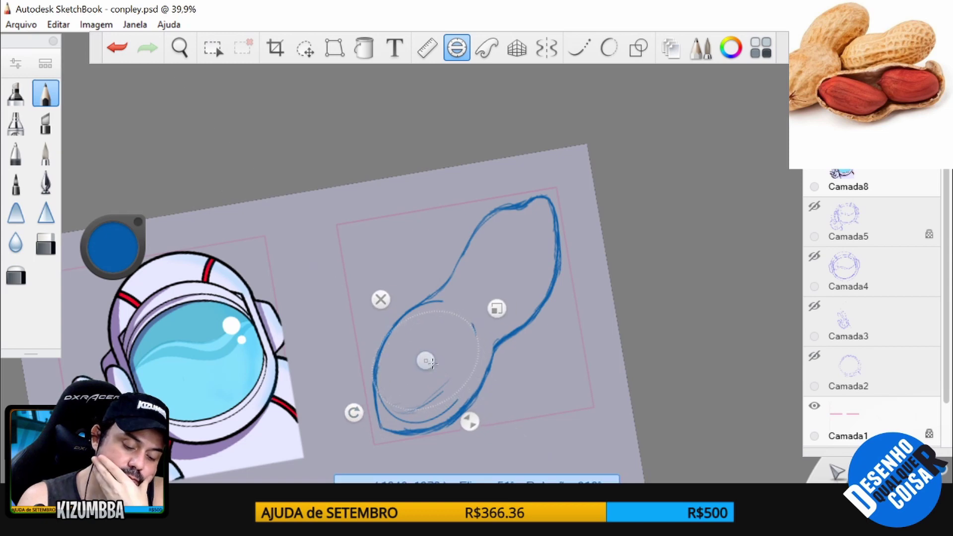
{"action": "key", "text": "ctrl+l"}
{"action": "left_click_drag", "start_coordinate": [425, 320], "coordinate": [425, 320]}
{"action": "key", "text": "Escape"}
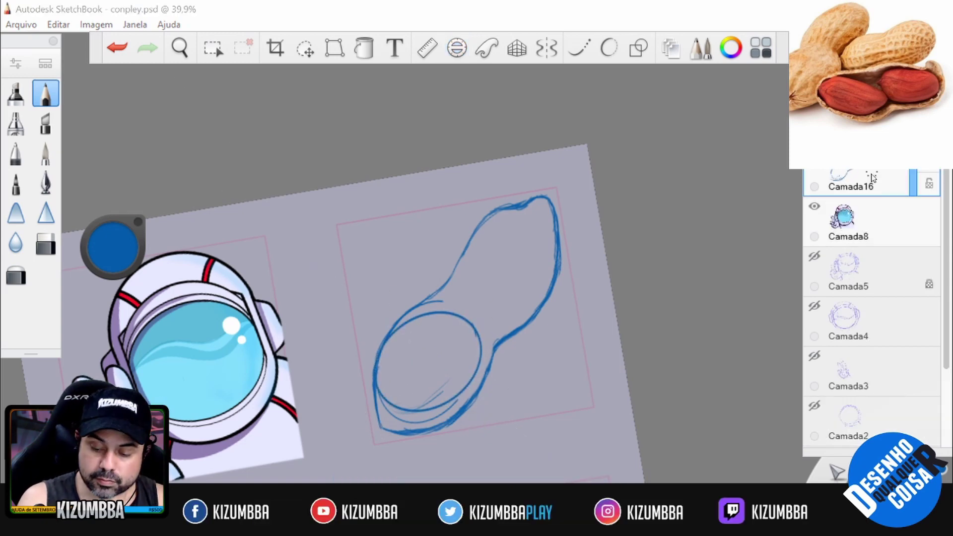
- Add a new layer and sketch the shell's inner rim around the kernel, meeting in a point above it
{"action": "key", "text": "ctrl+l"}
{"action": "key", "text": "space"}
{"action": "mouse_move", "coordinate": [536, 320]}
{"action": "left_mouse_down"}
{"action": "mouse_move", "coordinate": [541, 395]}
{"action": "mouse_move", "coordinate": [447, 400]}
{"action": "mouse_move", "coordinate": [447, 268]}
{"action": "mouse_move", "coordinate": [477, 265]}
{"action": "left_mouse_up"}
{"action": "key", "text": "space"}
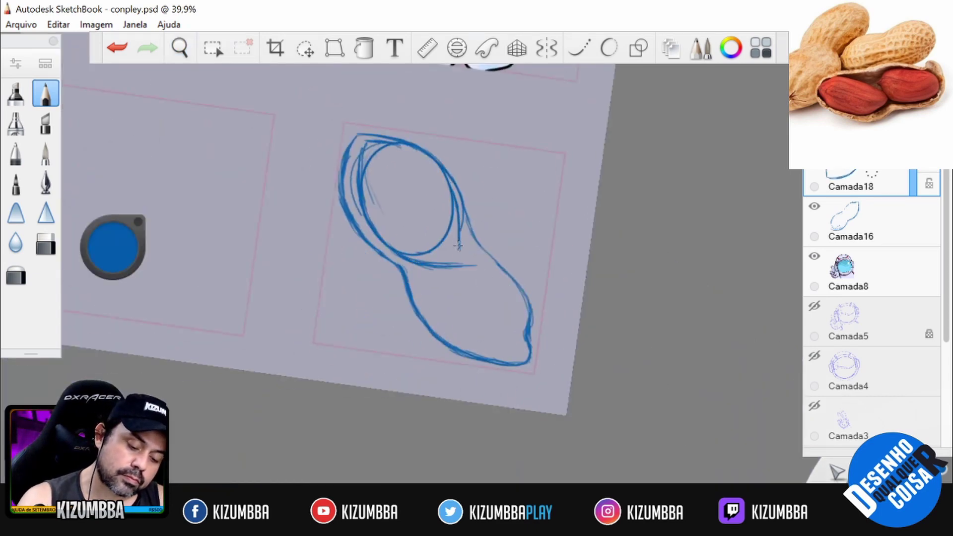
{"action": "key", "text": "space"}
{"action": "mouse_move", "coordinate": [587, 312]}
{"action": "left_mouse_down"}
{"action": "mouse_move", "coordinate": [476, 272]}
{"action": "mouse_move", "coordinate": [487, 258]}
{"action": "left_mouse_up"}
{"action": "left_click_drag", "start_coordinate": [495, 247], "coordinate": [471, 265]}
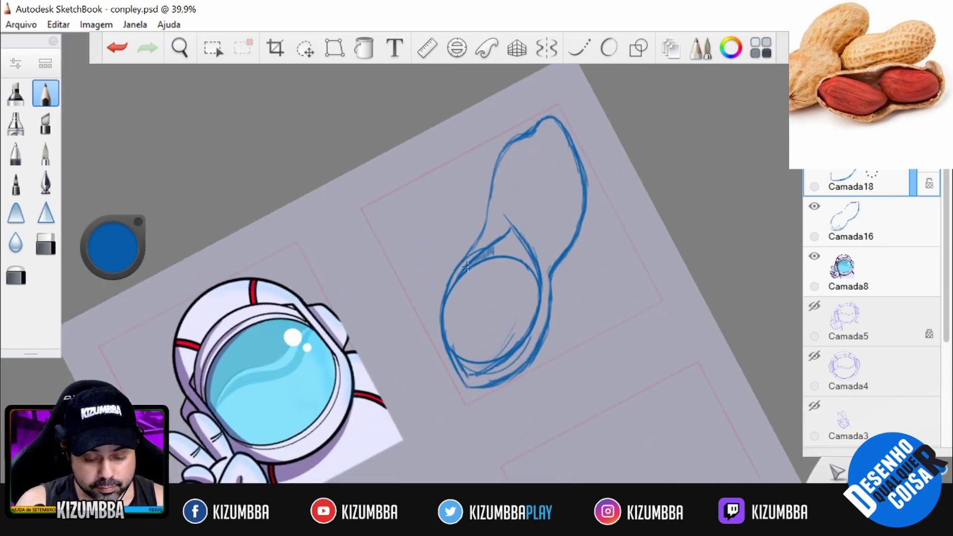
- Hatch the shadow gaps above and below the kernel and strengthen the rim lines around the opening
{"action": "left_click_drag", "start_coordinate": [527, 231], "coordinate": [466, 266]}
{"action": "left_click_drag", "start_coordinate": [460, 359], "coordinate": [484, 378]}
{"action": "key", "text": "space"}
{"action": "left_click_drag", "start_coordinate": [484, 377], "coordinate": [555, 271]}
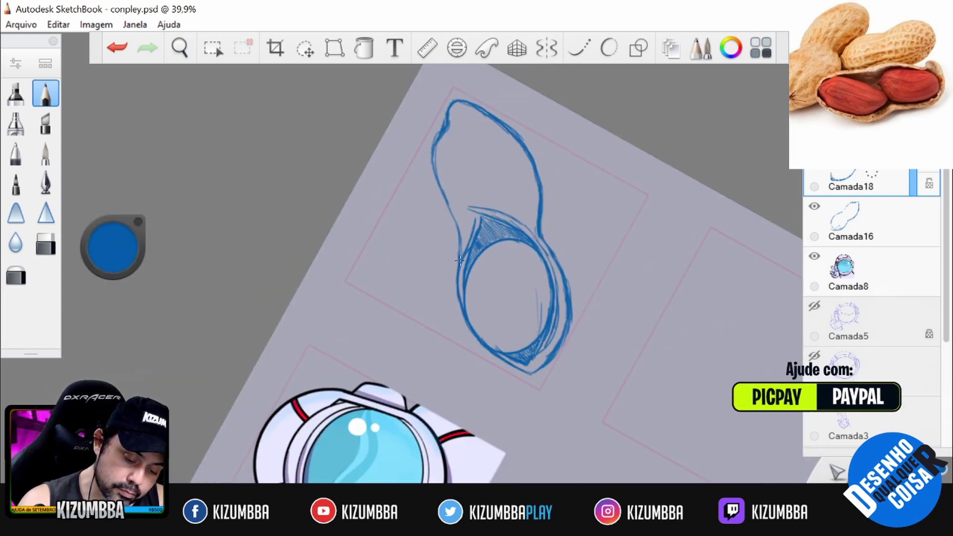
{"action": "key", "text": "space"}
{"action": "mouse_move", "coordinate": [459, 267]}
{"action": "left_mouse_down"}
{"action": "mouse_move", "coordinate": [482, 306]}
{"action": "mouse_move", "coordinate": [477, 246]}
{"action": "left_mouse_up"}
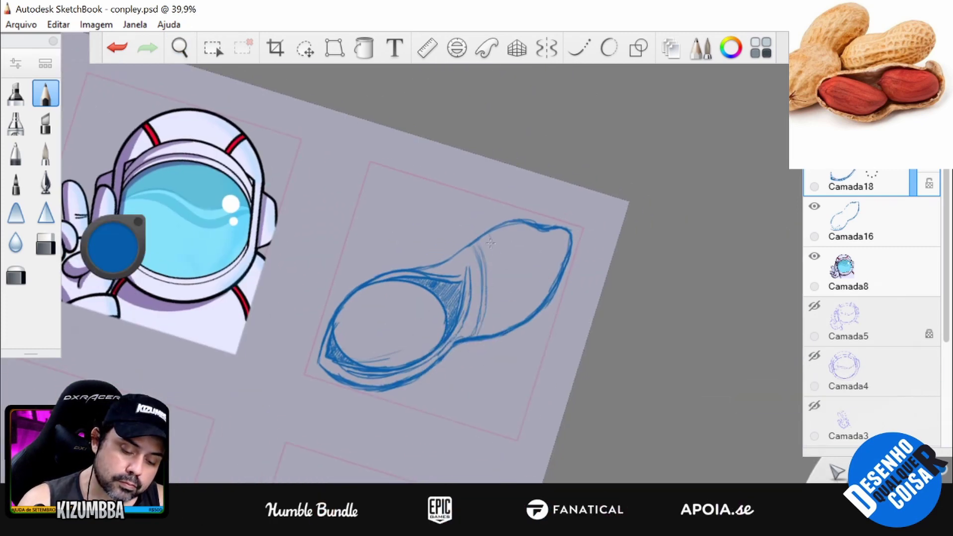
- Erase the extra curved lines above the opening and lasso the lower lobe with its kernel
{"action": "key", "text": "space"}
{"action": "left_click_drag", "start_coordinate": [549, 268], "coordinate": [495, 314]}
{"action": "key", "text": "e"}
{"action": "mouse_move", "coordinate": [525, 287]}
{"action": "left_mouse_down"}
{"action": "mouse_move", "coordinate": [464, 243]}
{"action": "mouse_move", "coordinate": [447, 311]}
{"action": "left_mouse_up"}
{"action": "key", "text": "l"}
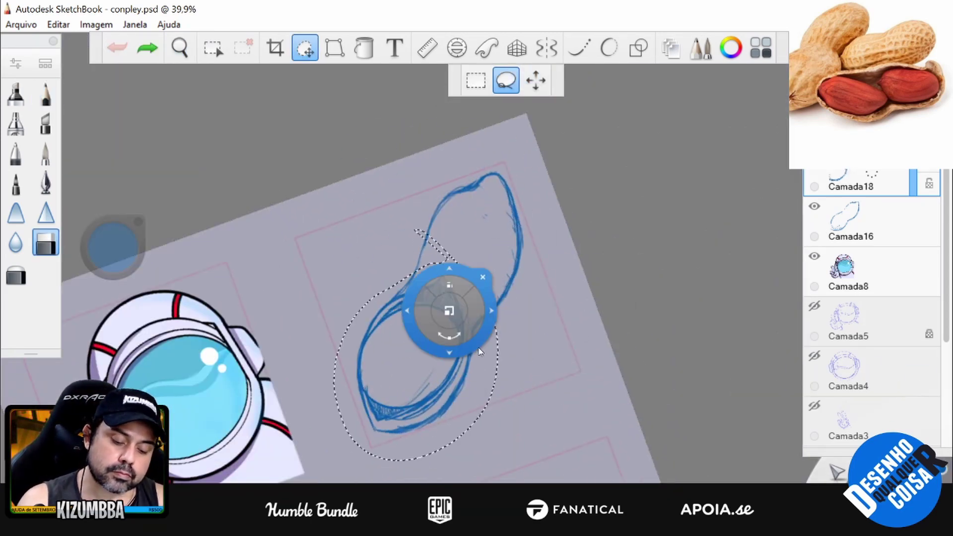
{"action": "key", "text": "Delete"}
{"action": "mouse_move", "coordinate": [417, 255]}
{"action": "left_mouse_down"}
{"action": "mouse_move", "coordinate": [415, 341]}
{"action": "mouse_move", "coordinate": [500, 366]}
{"action": "left_mouse_up"}
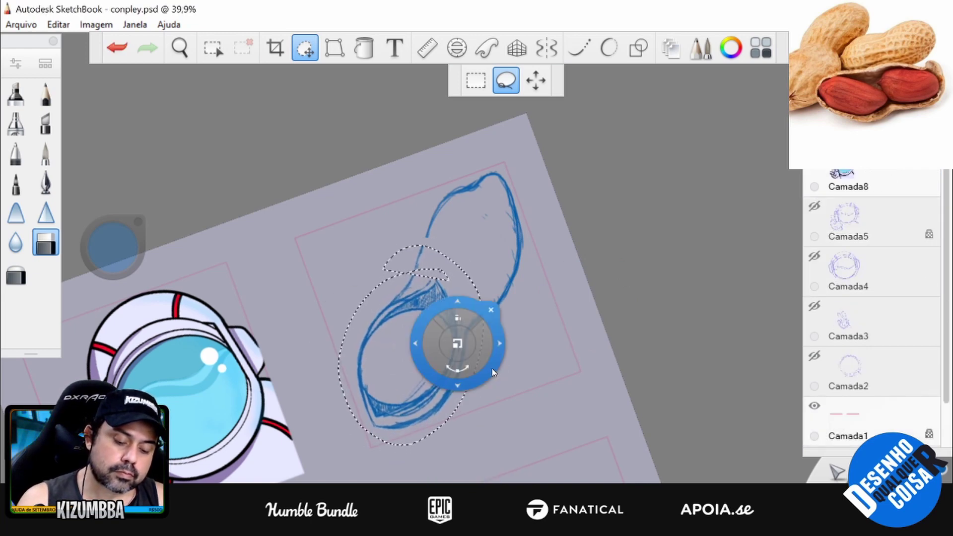
- Redraw the shell edge joining the two lobes in pencil and erase the upper lobe's outer right edge
{"action": "key", "text": "p"}
{"action": "left_click_drag", "start_coordinate": [399, 293], "coordinate": [422, 251]}
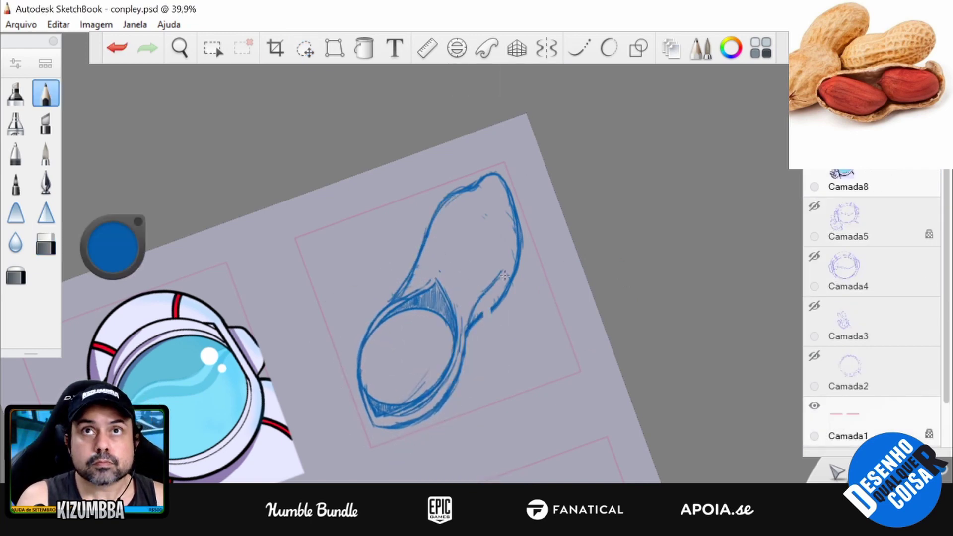
{"action": "key", "text": "e"}
{"action": "mouse_move", "coordinate": [516, 238]}
{"action": "left_mouse_down"}
{"action": "mouse_move", "coordinate": [493, 298]}
{"action": "mouse_move", "coordinate": [474, 318]}
{"action": "left_mouse_up"}
{"action": "key", "text": "p"}
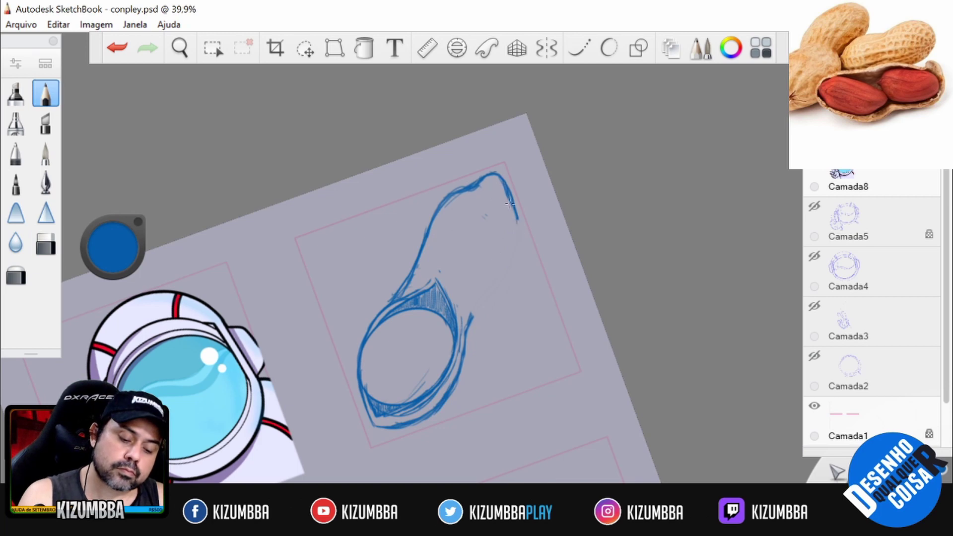
- Duplicate the lower lobe with its kernel and place the copy, turned around, over the upper lobe
{"action": "key", "text": "ctrl+c"}
{"action": "key", "text": "ctrl+v"}
{"action": "left_click", "coordinate": [334, 47]}
{"action": "left_click_drag", "start_coordinate": [397, 357], "coordinate": [447, 229]}
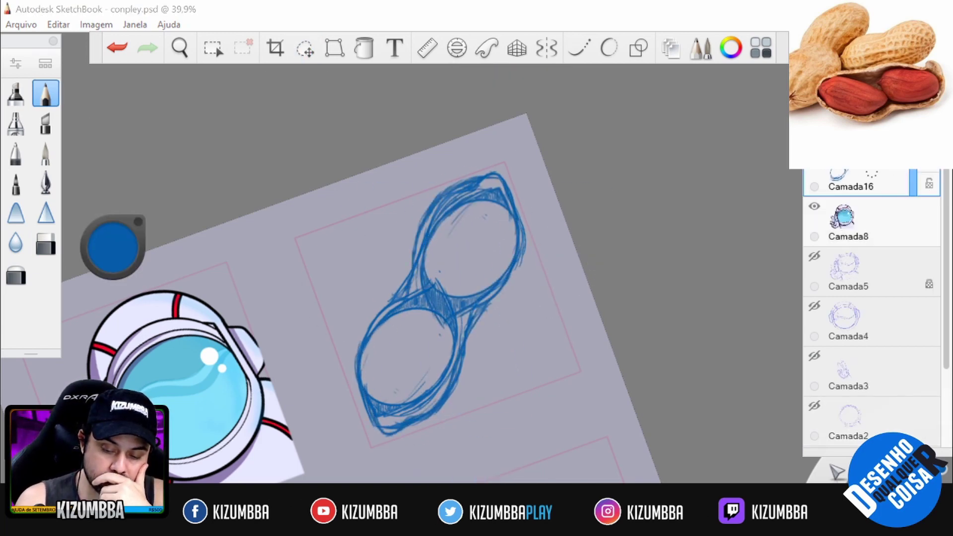
- Clean up the overlapping old outline around the upper lobe with the eraser, undoing the stray stroke
{"action": "key", "text": "e"}
{"action": "mouse_move", "coordinate": [496, 278]}
{"action": "left_mouse_down"}
{"action": "mouse_move", "coordinate": [467, 213]}
{"action": "mouse_move", "coordinate": [435, 235]}
{"action": "left_mouse_up"}
{"action": "key", "text": "ctrl+z"}
- Flip the copied lobe's layer vertically and rotate it into place over the upper lobe
{"action": "left_click", "coordinate": [96, 25]}
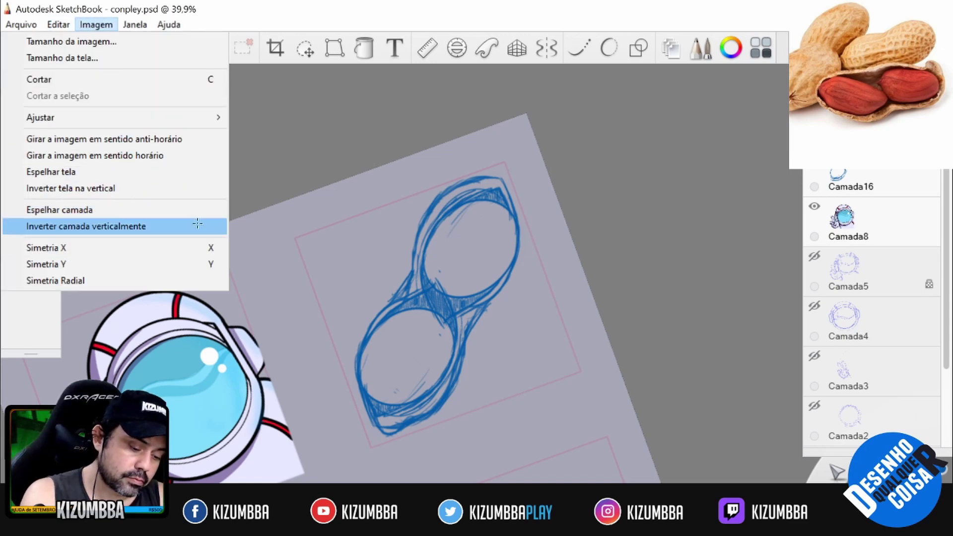
{"action": "left_click", "coordinate": [226, 226]}
{"action": "key", "text": "v"}
{"action": "left_click_drag", "start_coordinate": [450, 92], "coordinate": [548, 318]}
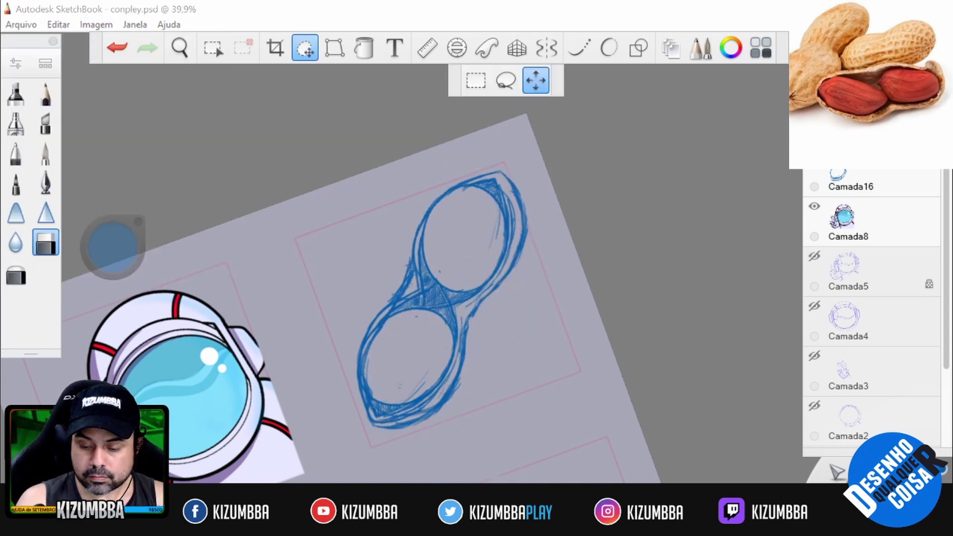
- Fade the flipped upper-lobe copy and return to the pencil for drawing over it
{"action": "scroll", "coordinate": [946, 210], "scroll_direction": "down", "scroll_amount": 1}
{"action": "scroll", "coordinate": [946, 209], "scroll_direction": "down", "scroll_amount": 2}
{"action": "scroll", "coordinate": [946, 210], "scroll_direction": "up", "scroll_amount": 2}
{"action": "key", "text": "e"}
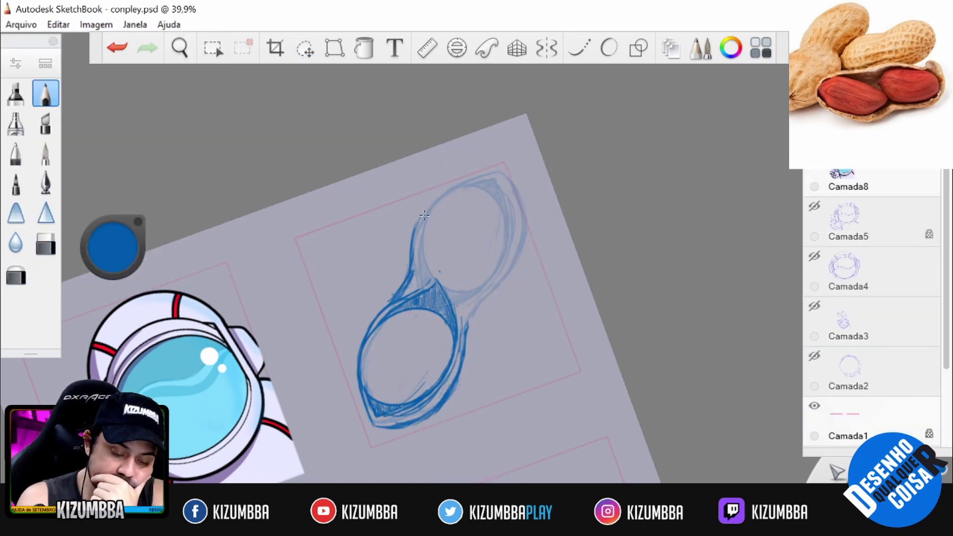
- Sketch the shell's outer contour around the faded upper lobe and past the lower kernel, adding a small tip at each end
{"action": "left_click_drag", "start_coordinate": [495, 276], "coordinate": [497, 168]}
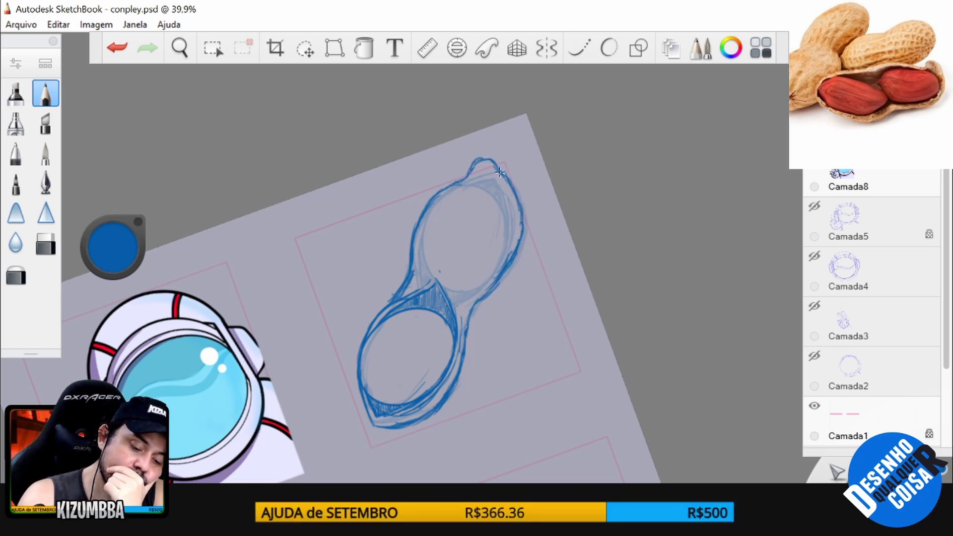
{"action": "key", "text": "space"}
{"action": "left_click_drag", "start_coordinate": [534, 293], "coordinate": [533, 388]}
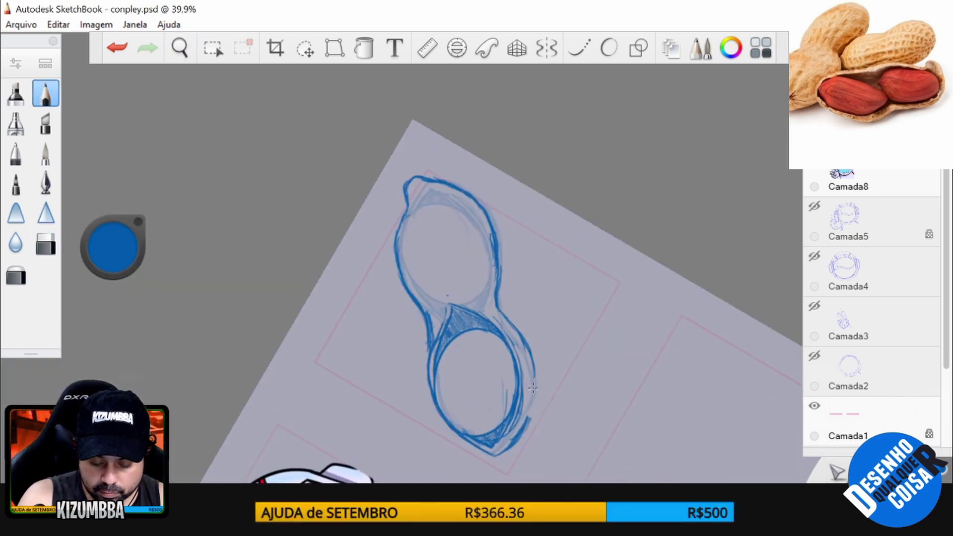
{"action": "key", "text": "space"}
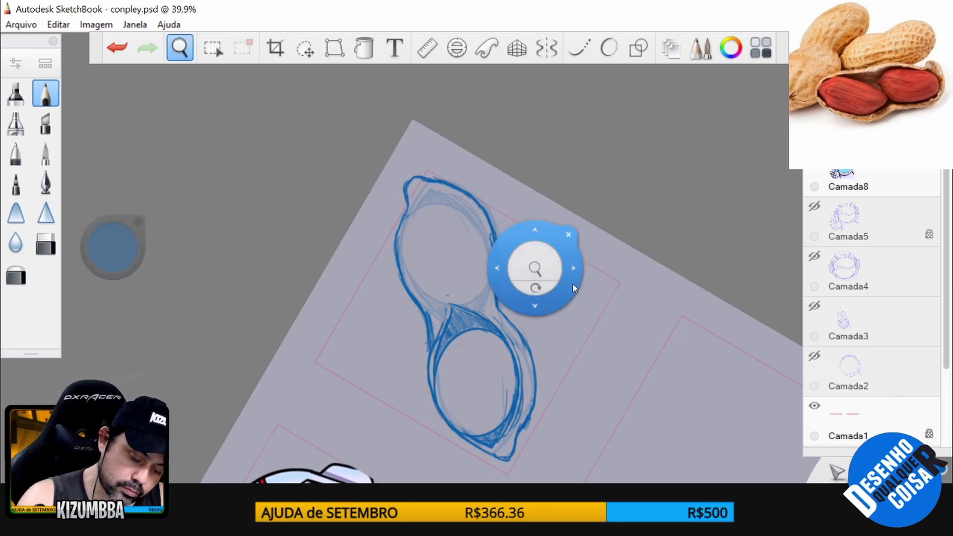
{"action": "left_click_drag", "start_coordinate": [574, 284], "coordinate": [406, 317]}
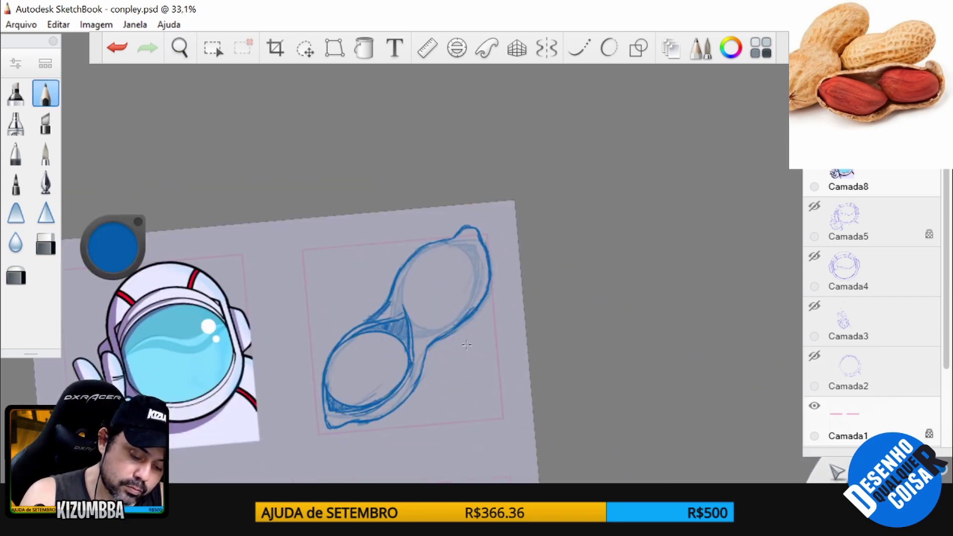
- Clean up the sketch with the eraser and pencil curved lengthwise ridges along the closed upper lobe
{"action": "scroll", "coordinate": [523, 326], "scroll_direction": "up", "scroll_amount": 3}
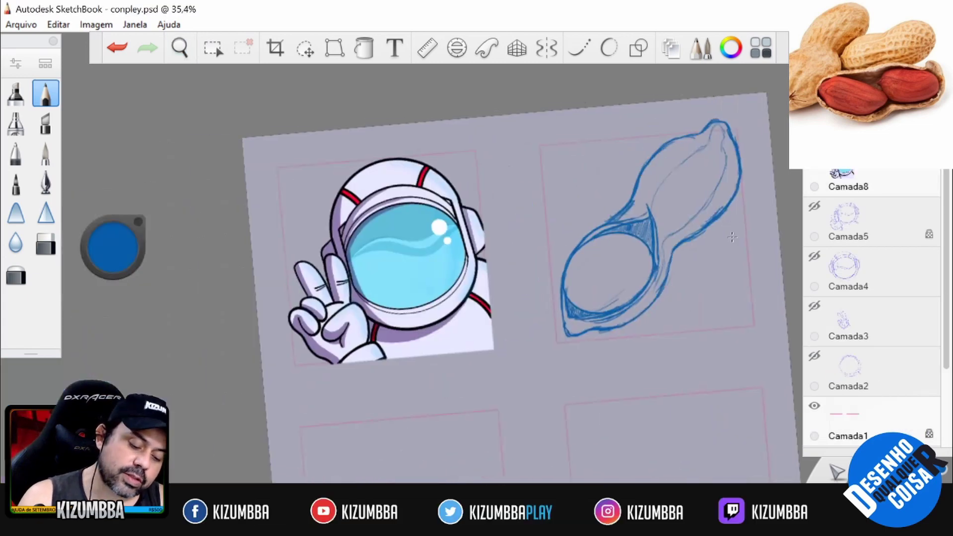
{"action": "key", "text": "v"}
{"action": "left_click_drag", "start_coordinate": [587, 254], "coordinate": [610, 300]}
{"action": "key", "text": "e"}
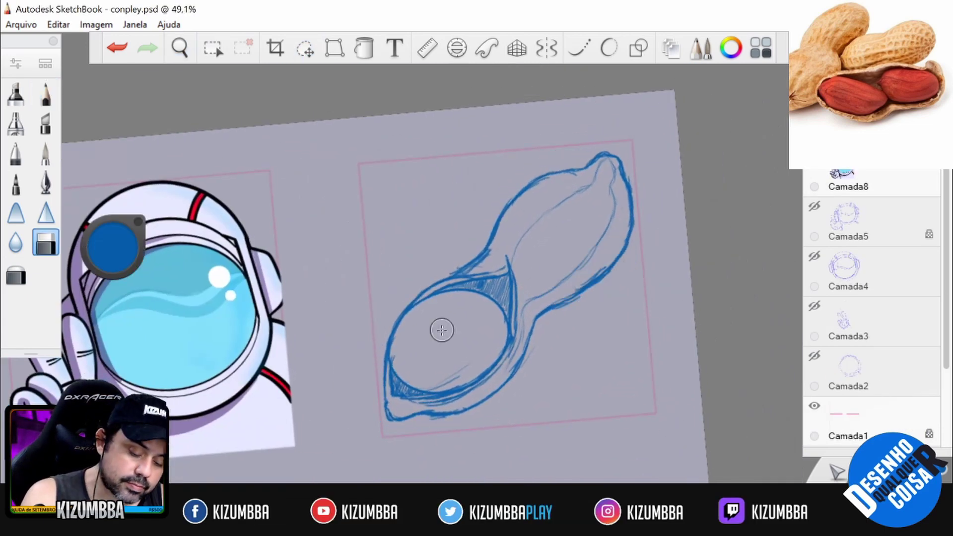
{"action": "key", "text": "b"}
{"action": "left_click_drag", "start_coordinate": [441, 257], "coordinate": [468, 256]}
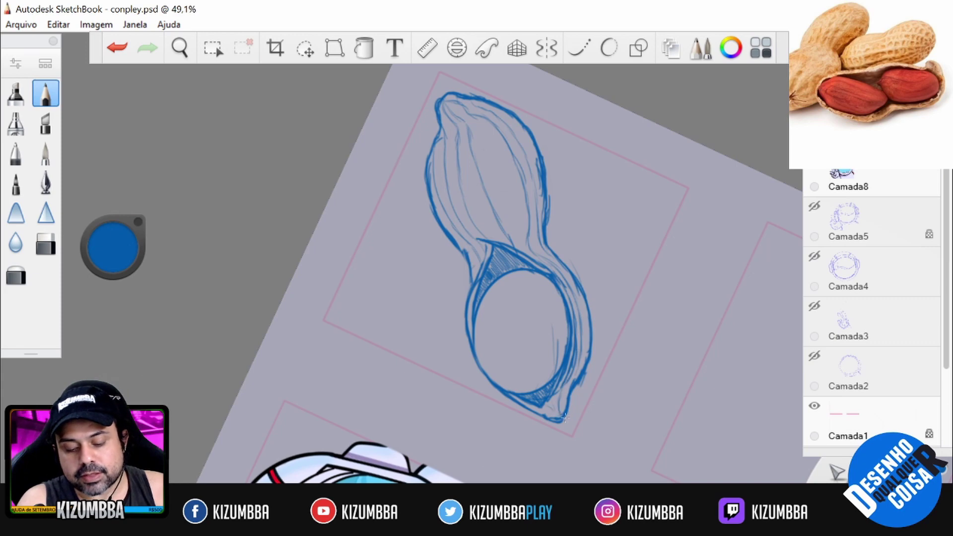
- Sketch curved cross lines over the upper lobe's ridges to form the shell's grid texture
{"action": "key", "text": "space"}
{"action": "left_click_drag", "start_coordinate": [549, 276], "coordinate": [626, 214]}
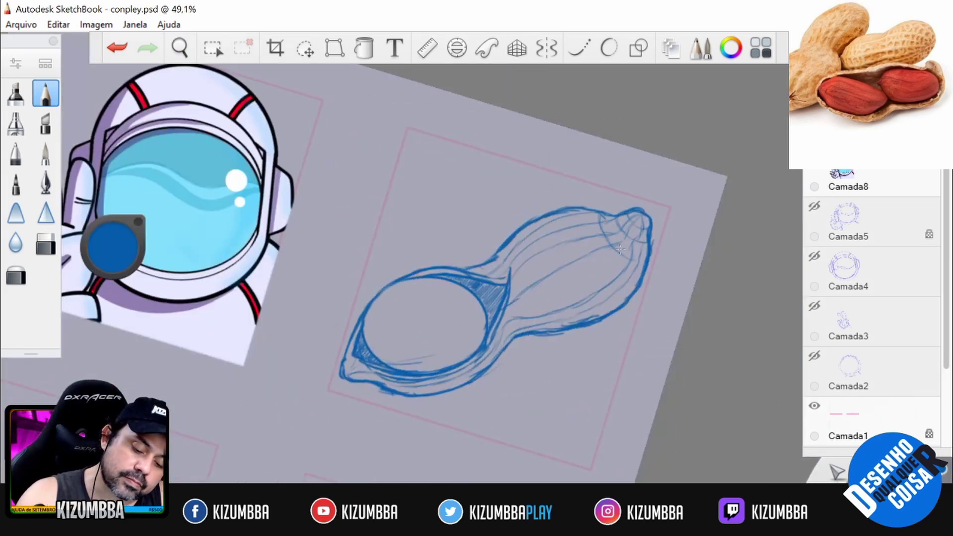
{"action": "left_click_drag", "start_coordinate": [530, 222], "coordinate": [591, 318]}
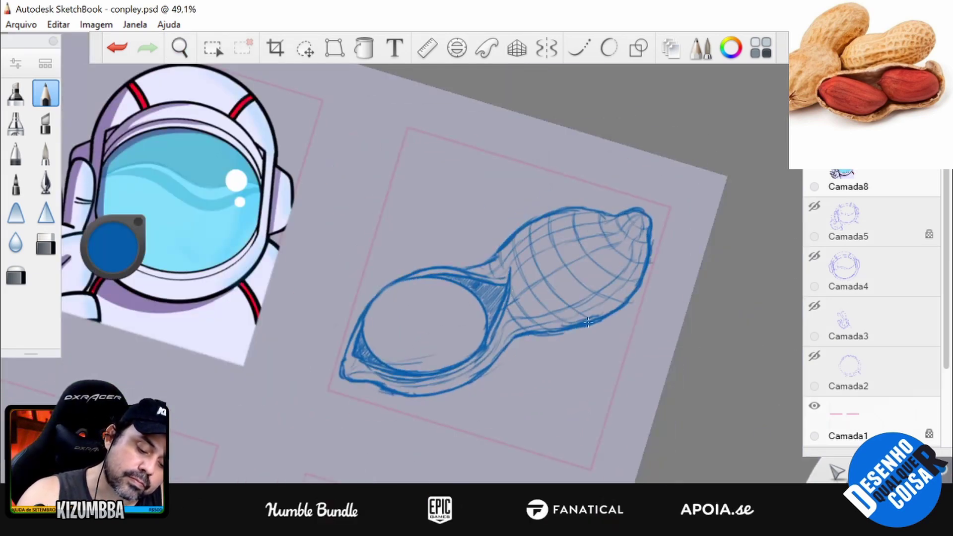
{"action": "key", "text": "space"}
{"action": "mouse_move", "coordinate": [640, 272]}
{"action": "left_mouse_down"}
{"action": "mouse_move", "coordinate": [571, 308]}
{"action": "mouse_move", "coordinate": [562, 373]}
{"action": "left_mouse_up"}
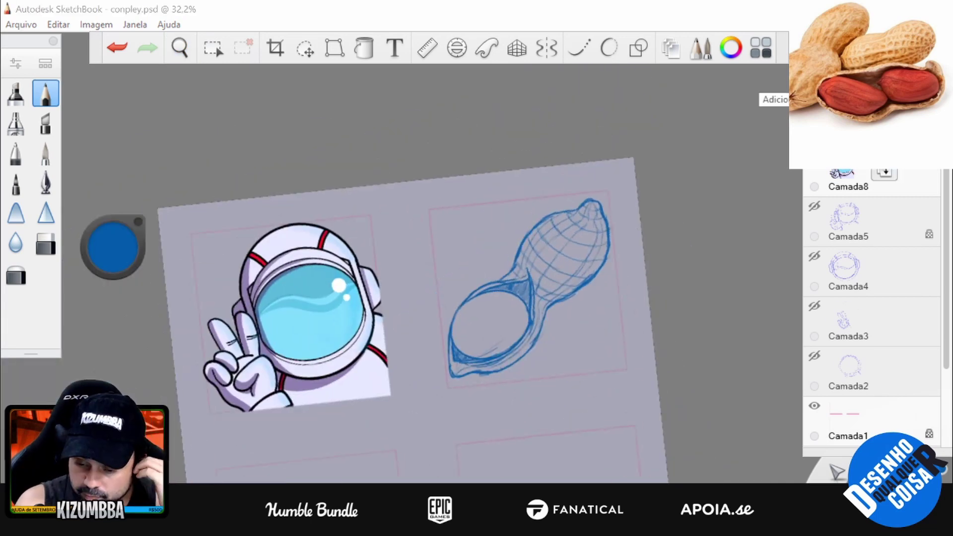
- Fade the peanut sketch layer and set up a black inking pen for the line art
{"action": "scroll", "coordinate": [874, 223], "scroll_direction": "up", "scroll_amount": 1}
{"action": "left_click_drag", "start_coordinate": [913, 196], "coordinate": [914, 186]}
{"action": "left_click", "coordinate": [45, 182]}
{"action": "left_click", "coordinate": [113, 247]}
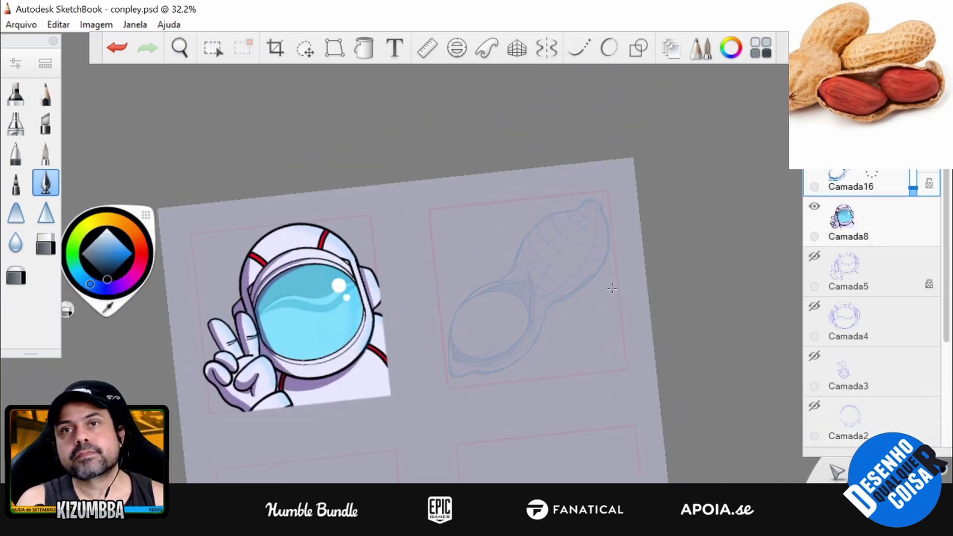
{"action": "scroll", "coordinate": [613, 296], "scroll_direction": "up", "scroll_amount": 2}
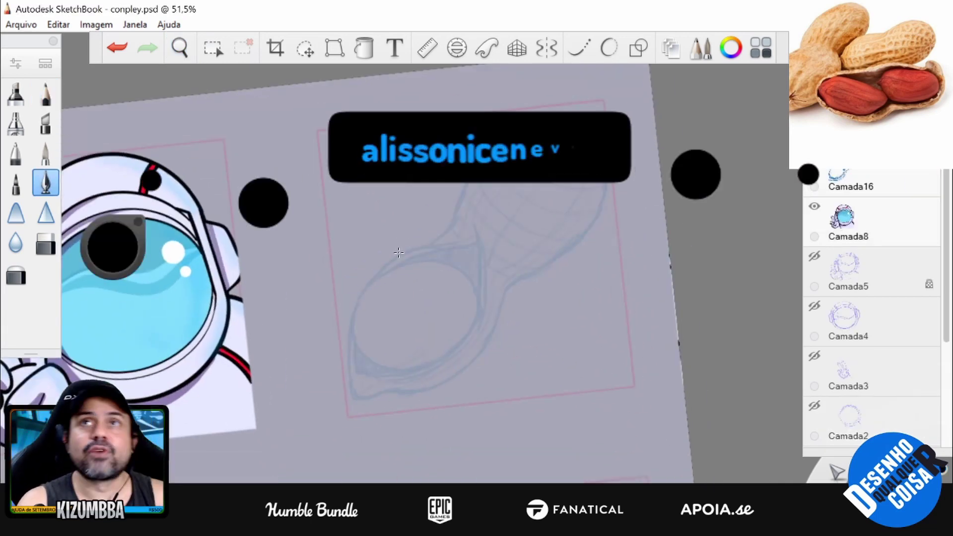
- Ink the peanut shell's full outer contour in black with stroke smoothing at 34, redoing the first stroke
{"action": "key", "text": "c"}
{"action": "mouse_move", "coordinate": [353, 400]}
{"action": "left_mouse_down"}
{"action": "mouse_move", "coordinate": [392, 390]}
{"action": "mouse_move", "coordinate": [542, 261]}
{"action": "mouse_move", "coordinate": [596, 149]}
{"action": "mouse_move", "coordinate": [553, 263]}
{"action": "left_mouse_up"}
{"action": "key", "text": "ctrl+z"}
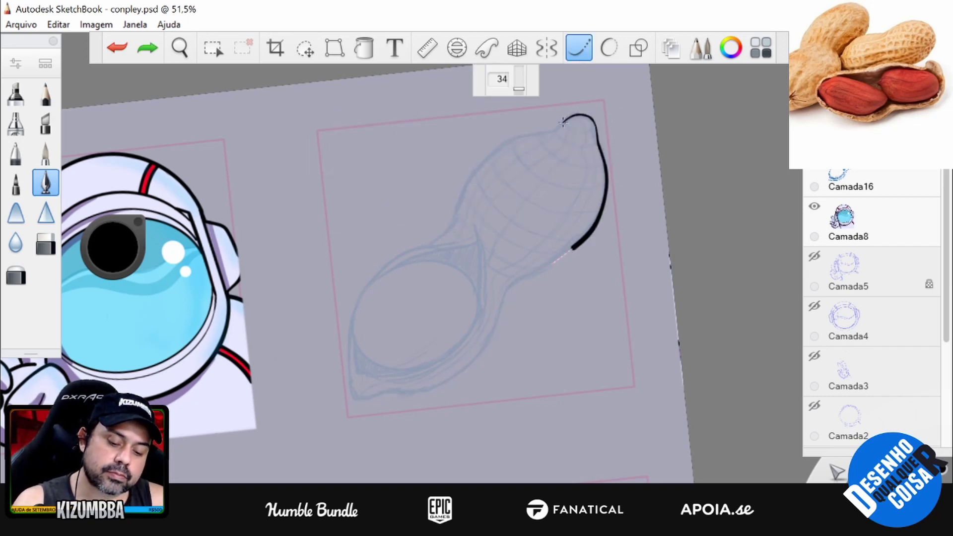
{"action": "left_click_drag", "start_coordinate": [476, 365], "coordinate": [341, 406]}
{"action": "mouse_move", "coordinate": [351, 343]}
{"action": "left_mouse_down"}
{"action": "mouse_move", "coordinate": [408, 247]}
{"action": "mouse_move", "coordinate": [468, 202]}
{"action": "mouse_move", "coordinate": [534, 128]}
{"action": "mouse_move", "coordinate": [571, 117]}
{"action": "left_mouse_up"}
{"action": "scroll", "coordinate": [621, 187], "scroll_direction": "down", "scroll_amount": 2}
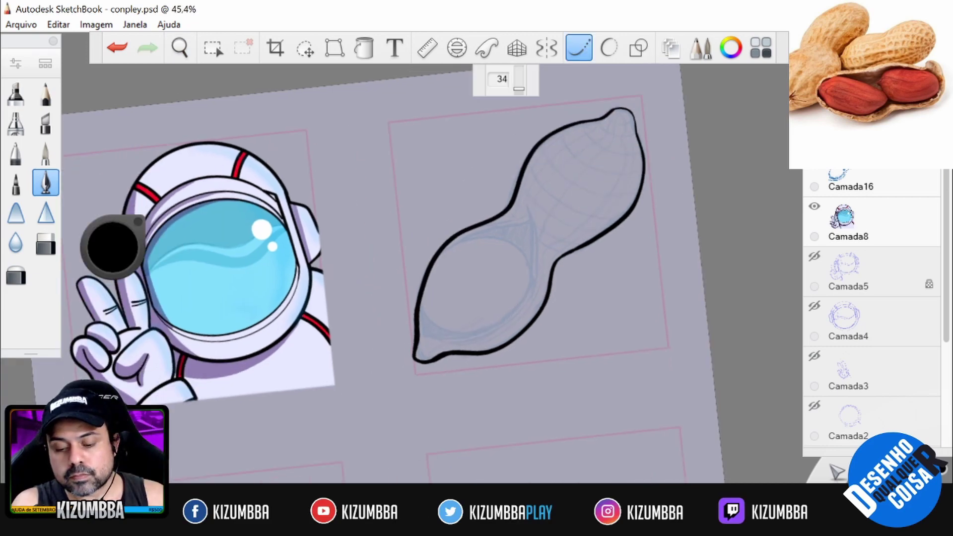
- Erase the shell outline where the kernel overlaps it and ink the kernel as a closed oval
{"action": "key", "text": "ctrl+l"}
{"action": "key", "text": "e"}
{"action": "left_click_drag", "start_coordinate": [421, 304], "coordinate": [439, 247]}
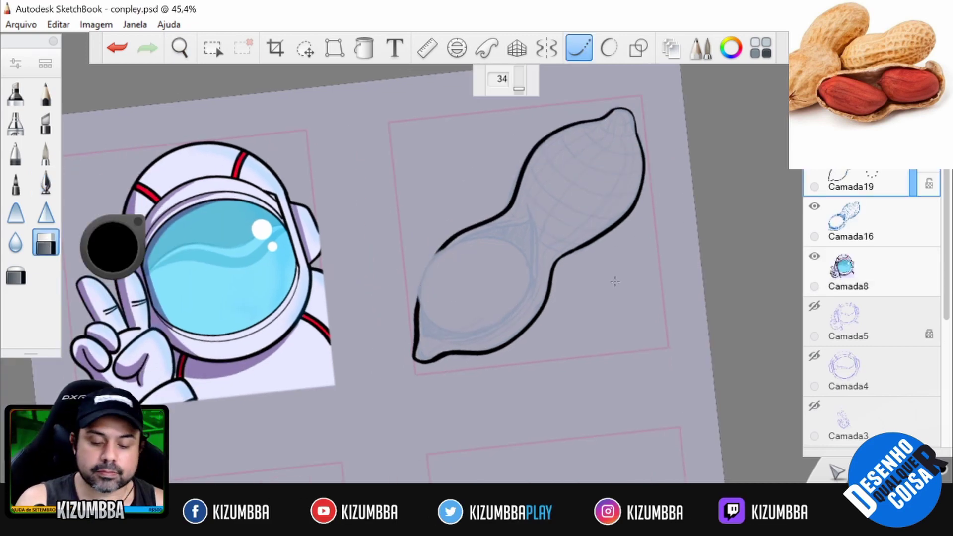
{"action": "key", "text": "e"}
{"action": "mouse_move", "coordinate": [422, 318]}
{"action": "left_mouse_down"}
{"action": "mouse_move", "coordinate": [529, 244]}
{"action": "mouse_move", "coordinate": [492, 332]}
{"action": "left_mouse_up"}
{"action": "key", "text": "ctrl+z"}
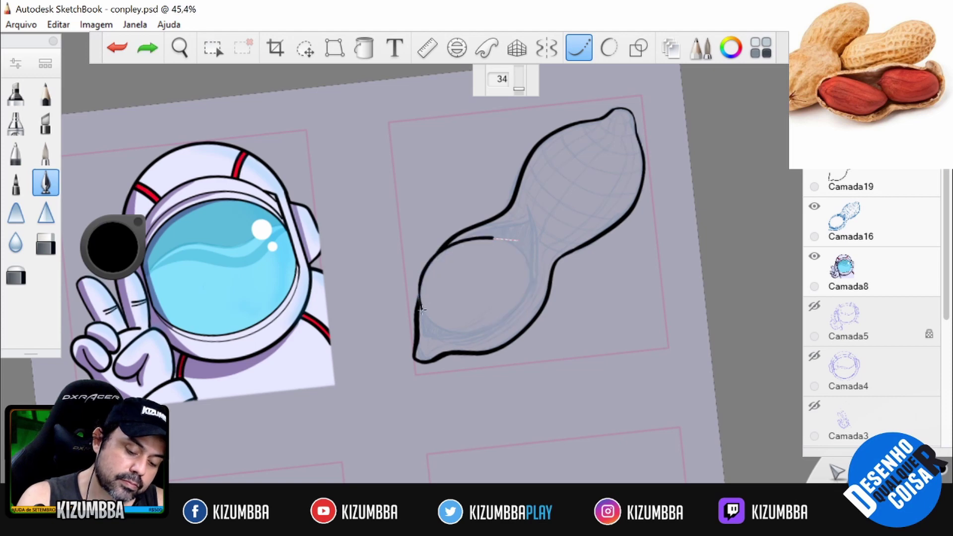
{"action": "mouse_move", "coordinate": [421, 309]}
{"action": "left_mouse_down"}
{"action": "mouse_move", "coordinate": [447, 328]}
{"action": "mouse_move", "coordinate": [411, 284]}
{"action": "left_mouse_up"}
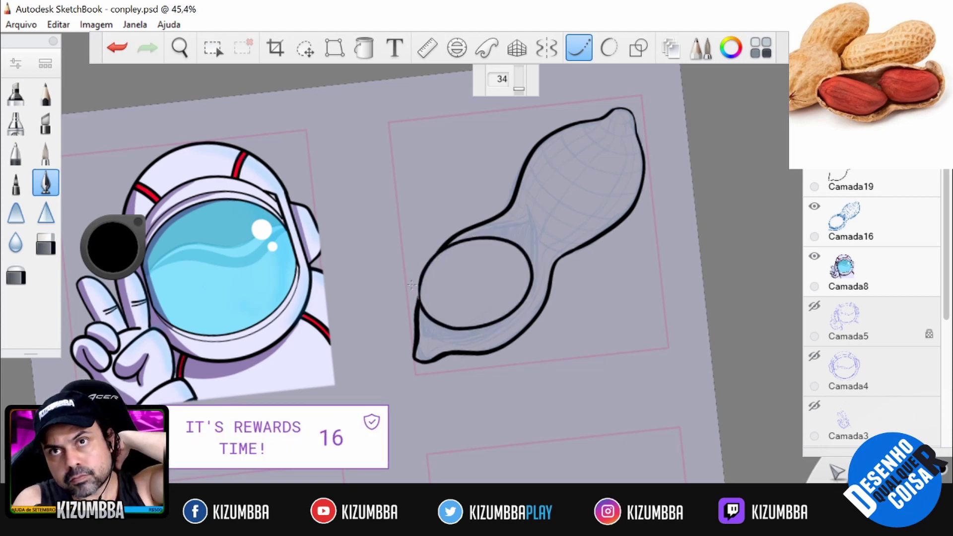
{"action": "scroll", "coordinate": [576, 338], "scroll_direction": "up", "scroll_amount": 3}
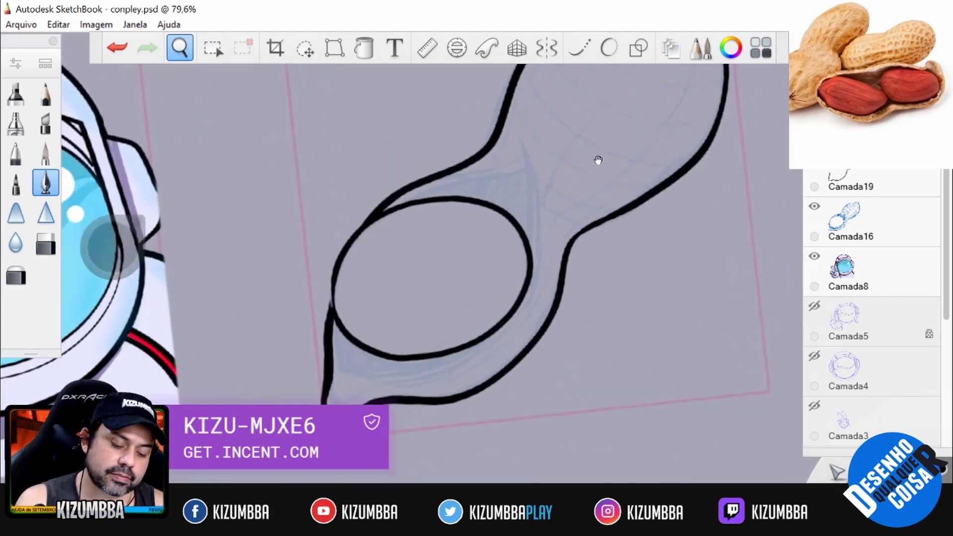
{"action": "left_click_drag", "start_coordinate": [345, 376], "coordinate": [396, 364]}
{"action": "left_click_drag", "start_coordinate": [536, 278], "coordinate": [520, 139]}
{"action": "key", "text": "ctrl+z"}
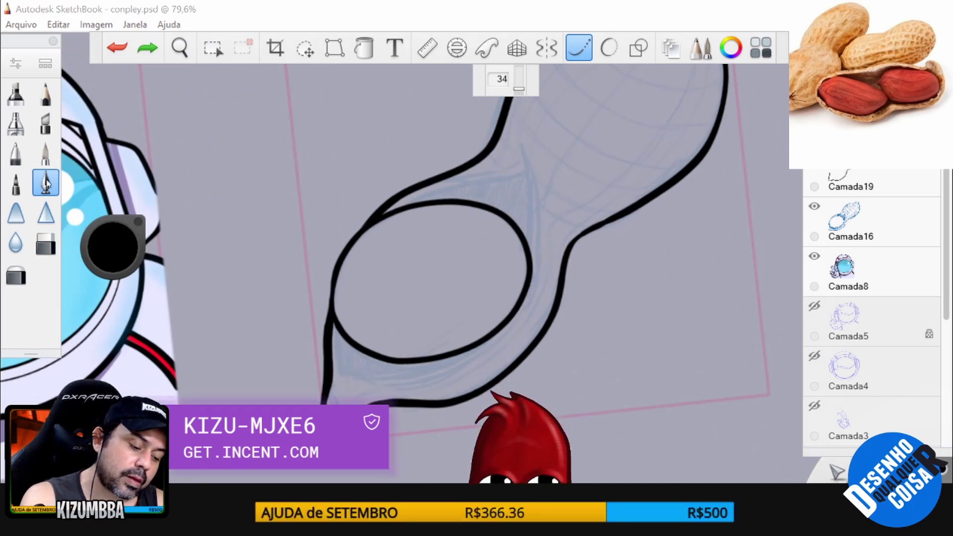
{"action": "key", "text": "ctrl+z"}
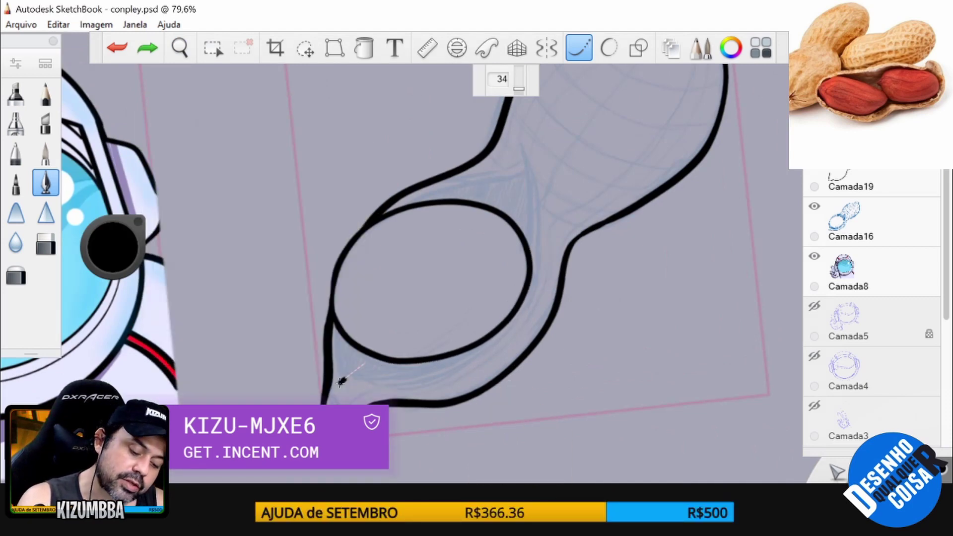
- Ink the pointed edges of the shell opening around the kernel and add thin inner rim lines alongside them
{"action": "left_click_drag", "start_coordinate": [345, 376], "coordinate": [518, 142]}
{"action": "left_click_drag", "start_coordinate": [341, 313], "coordinate": [345, 372]}
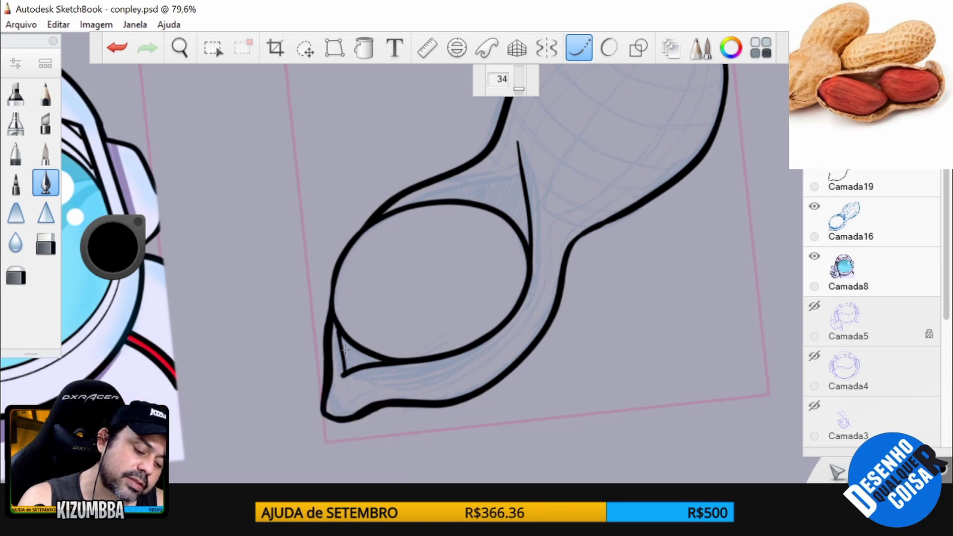
{"action": "left_click_drag", "start_coordinate": [419, 203], "coordinate": [518, 169]}
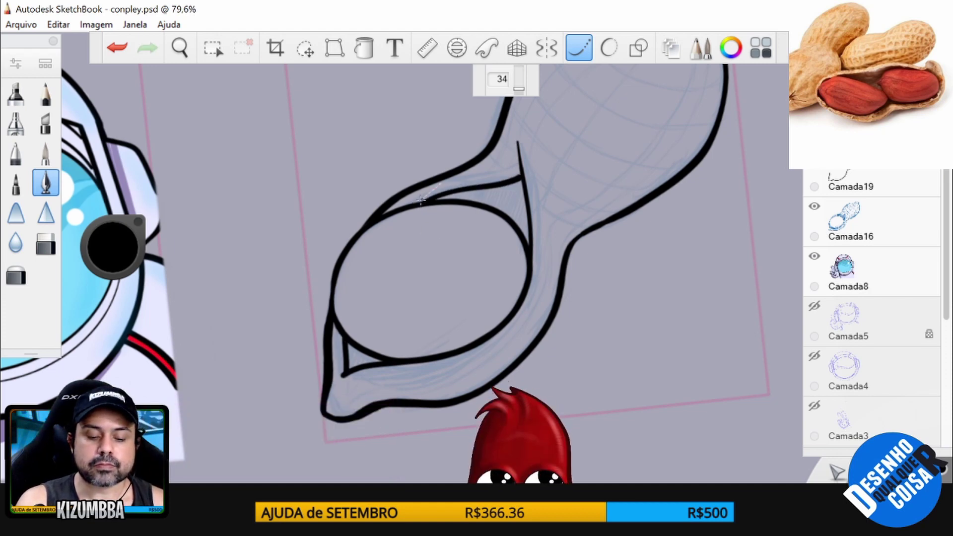
{"action": "key", "text": "ctrl+z"}
{"action": "key", "text": "ctrl+z"}
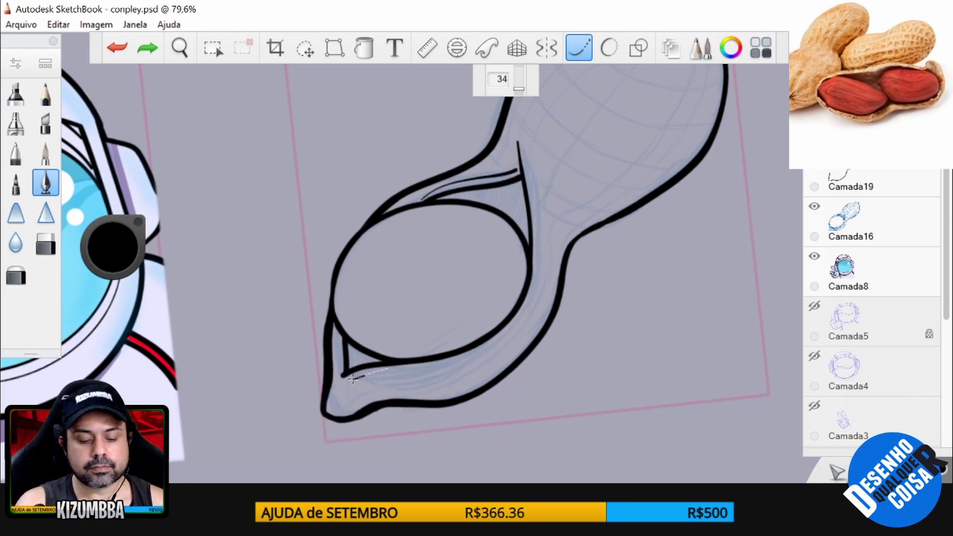
{"action": "scroll", "coordinate": [522, 120], "scroll_direction": "down", "scroll_amount": 3}
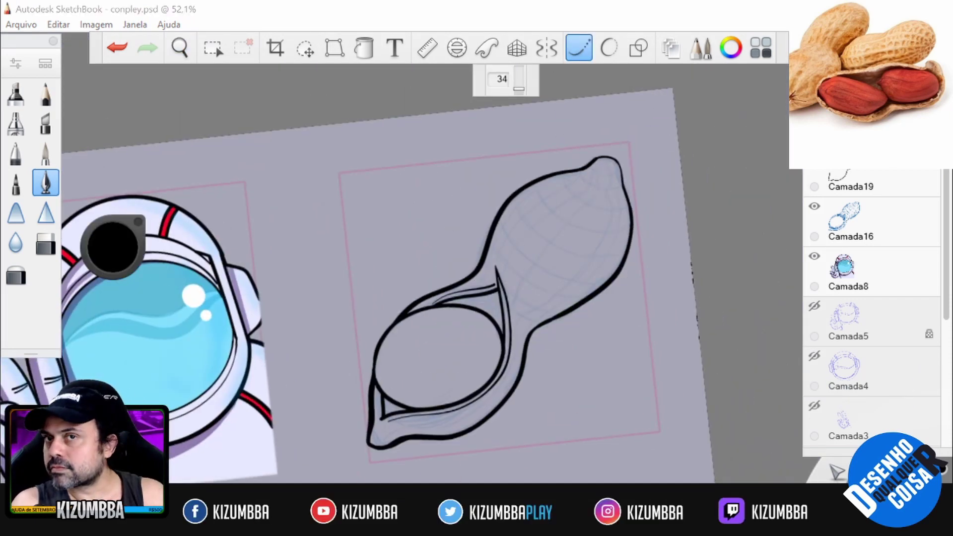
- Add a new layer for the peanut's colours directly above the faded sketch layer
{"action": "scroll", "coordinate": [872, 308], "scroll_direction": "down", "scroll_amount": 1}
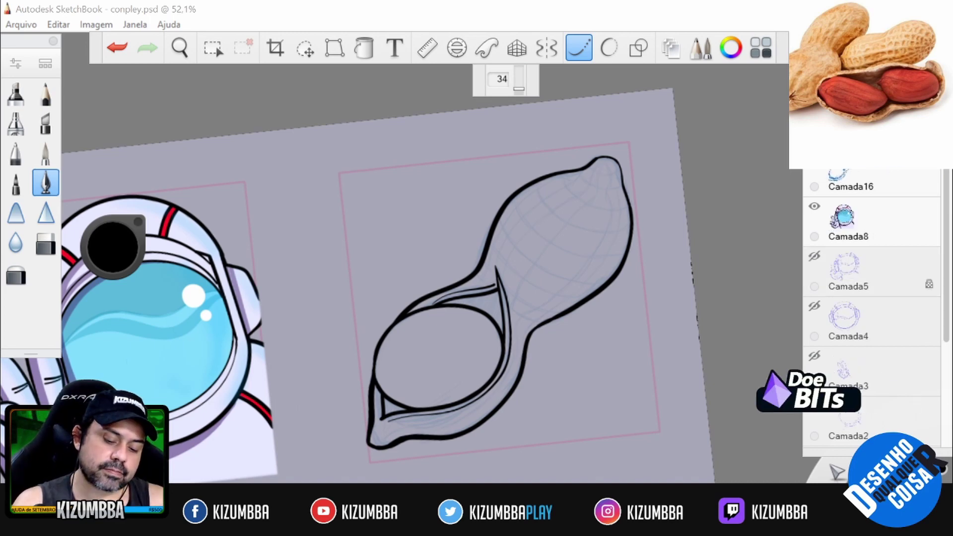
{"action": "scroll", "coordinate": [544, 275], "scroll_direction": "up", "scroll_amount": 2}
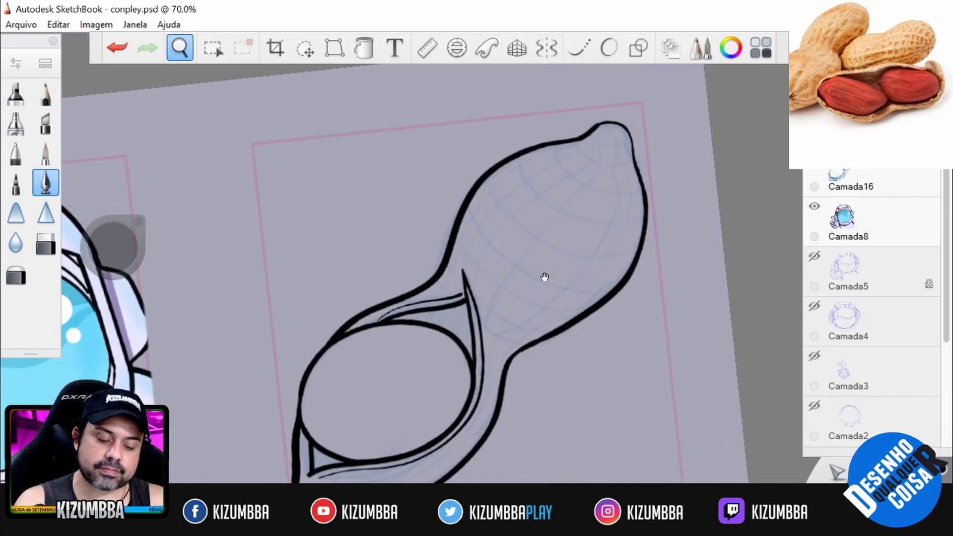
{"action": "scroll", "coordinate": [577, 207], "scroll_direction": "down", "scroll_amount": 1}
{"action": "key", "text": "ctrl+b"}
{"action": "key", "text": "ctrl+b"}
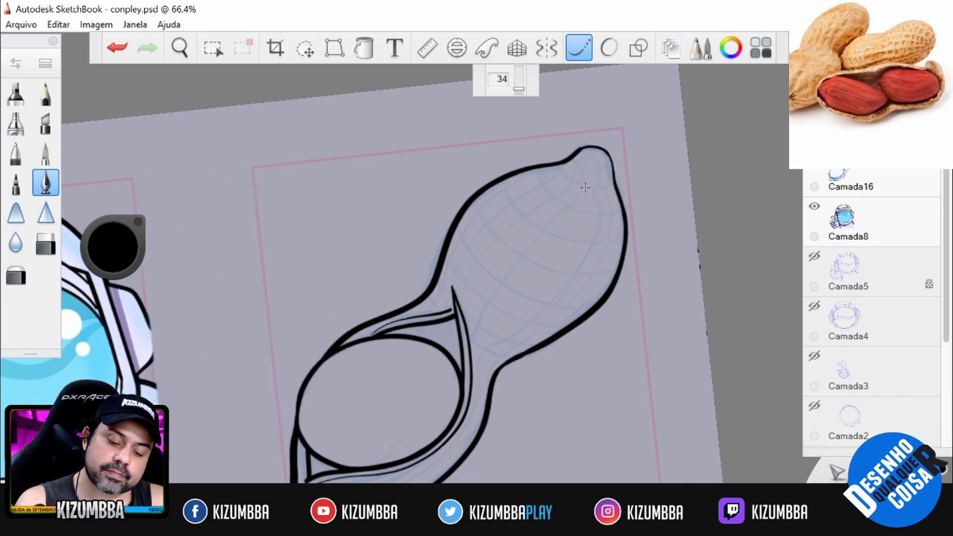
{"action": "key", "text": "ctrl+z"}
{"action": "left_click", "coordinate": [814, 149]}
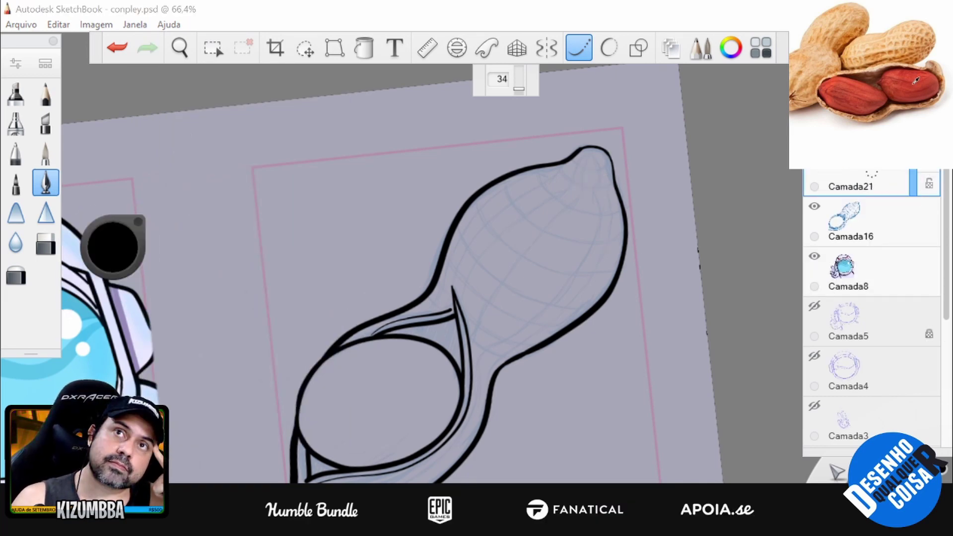
- Sample red from the kernel in the reference photo and paint the peanut's kernel with it
{"action": "left_click", "coordinate": [370, 389]}
{"action": "left_click_drag", "start_coordinate": [387, 378], "coordinate": [380, 414]}
{"action": "key", "text": "ctrl+b"}
{"action": "left_click_drag", "start_coordinate": [232, 273], "coordinate": [219, 272]}
{"action": "left_click_drag", "start_coordinate": [400, 382], "coordinate": [404, 412]}
{"action": "key", "text": "ctrl+b"}
{"action": "mouse_move", "coordinate": [358, 377]}
{"action": "left_mouse_down"}
{"action": "mouse_move", "coordinate": [328, 407]}
{"action": "mouse_move", "coordinate": [322, 442]}
{"action": "mouse_move", "coordinate": [378, 398]}
{"action": "mouse_move", "coordinate": [437, 378]}
{"action": "mouse_move", "coordinate": [378, 446]}
{"action": "left_mouse_up"}
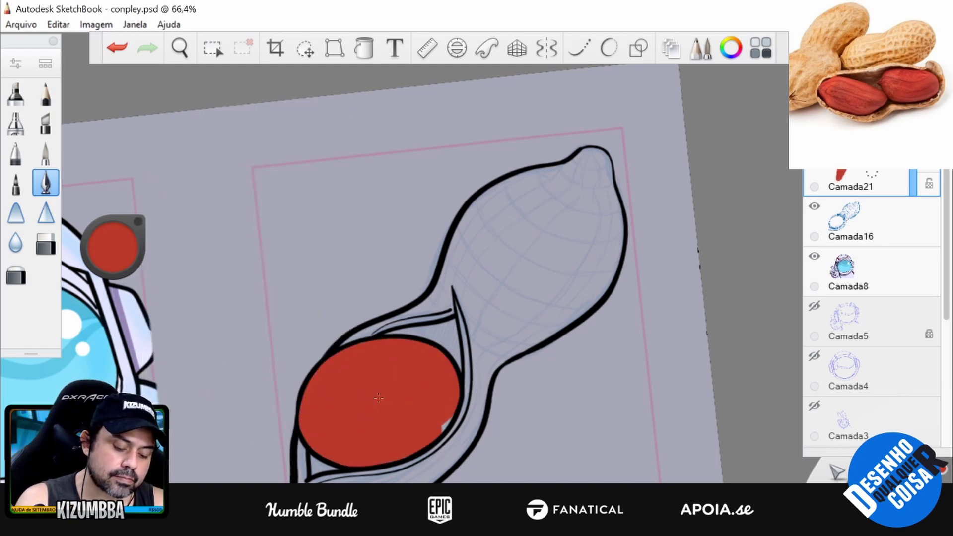
- Bring the whole-peanut and dark-table peanut photos into view on the reference board beside the opened peanut
{"action": "scroll", "coordinate": [487, 149], "scroll_direction": "down", "scroll_amount": 3}
{"action": "left_click", "coordinate": [20, 25]}
{"action": "left_click", "coordinate": [49, 112]}
{"action": "scroll", "coordinate": [916, 43], "scroll_direction": "down", "scroll_amount": 3}
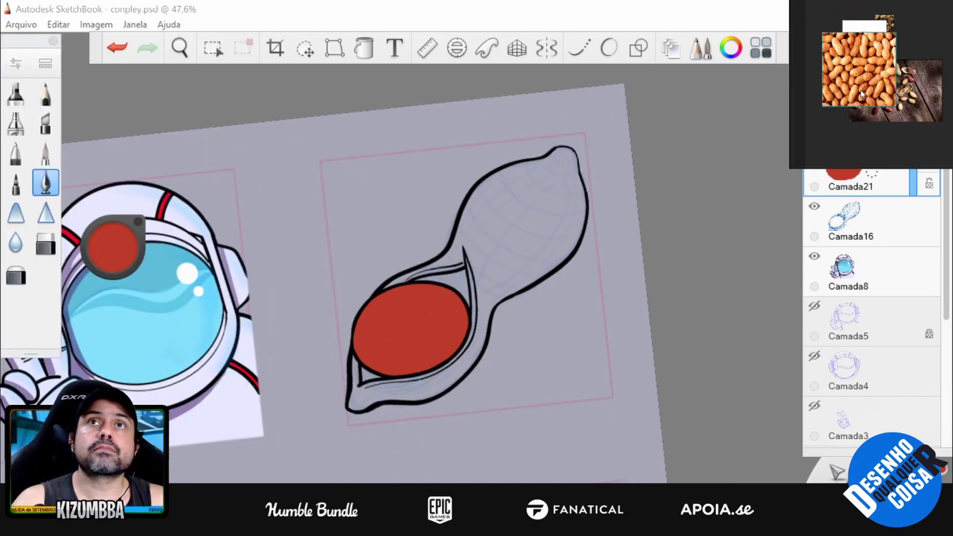
{"action": "key", "text": "alt+a"}
{"action": "key", "text": "Escape"}
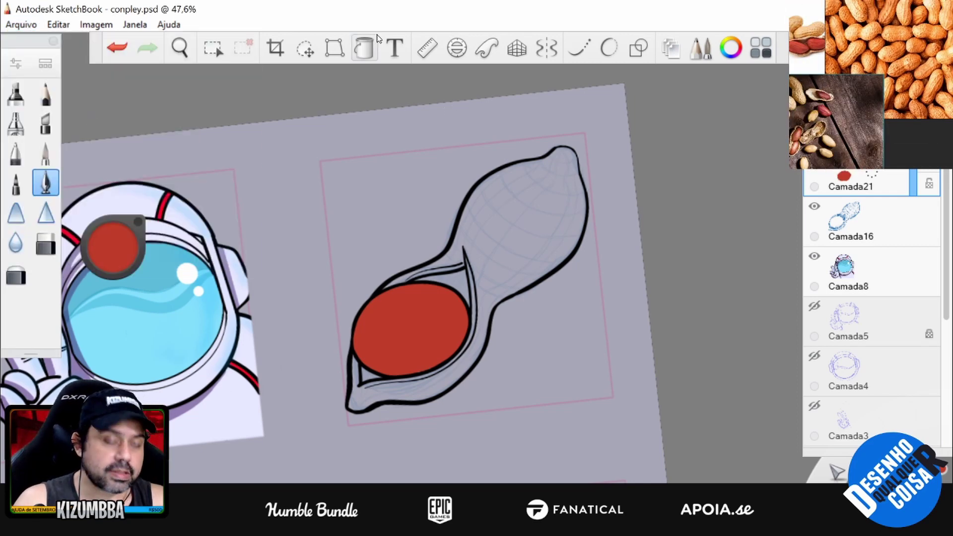
- Try orange, red-orange and pale salmon swatches on the upper lobe as the shell colour
{"action": "left_click_drag", "start_coordinate": [113, 247], "coordinate": [132, 219]}
{"action": "left_click_drag", "start_coordinate": [532, 199], "coordinate": [498, 275]}
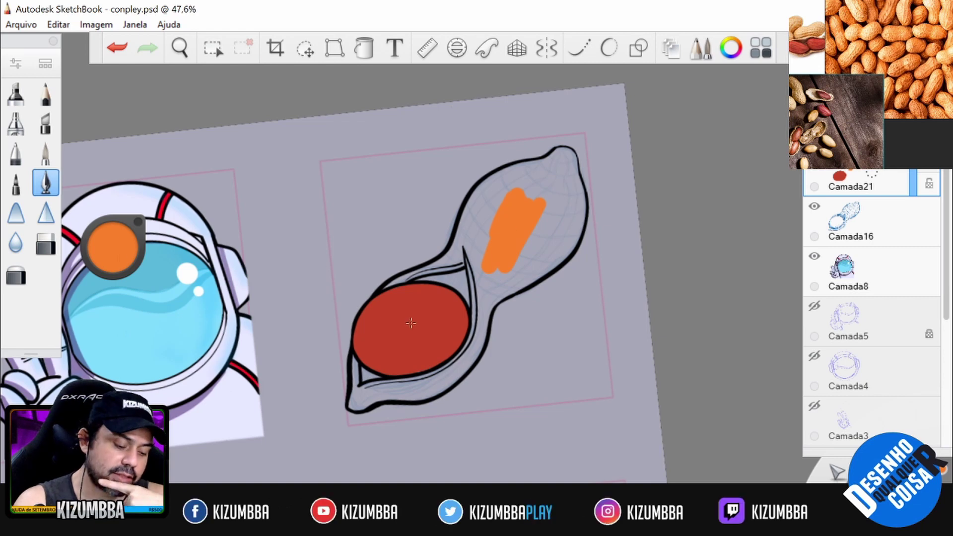
{"action": "left_click", "coordinate": [113, 247]}
{"action": "left_click", "coordinate": [114, 241]}
{"action": "mouse_move", "coordinate": [533, 196]}
{"action": "left_mouse_down"}
{"action": "mouse_move", "coordinate": [497, 276]}
{"action": "mouse_move", "coordinate": [497, 238]}
{"action": "left_mouse_up"}
{"action": "left_click", "coordinate": [110, 245]}
{"action": "left_click", "coordinate": [106, 243]}
{"action": "left_click_drag", "start_coordinate": [556, 181], "coordinate": [517, 228]}
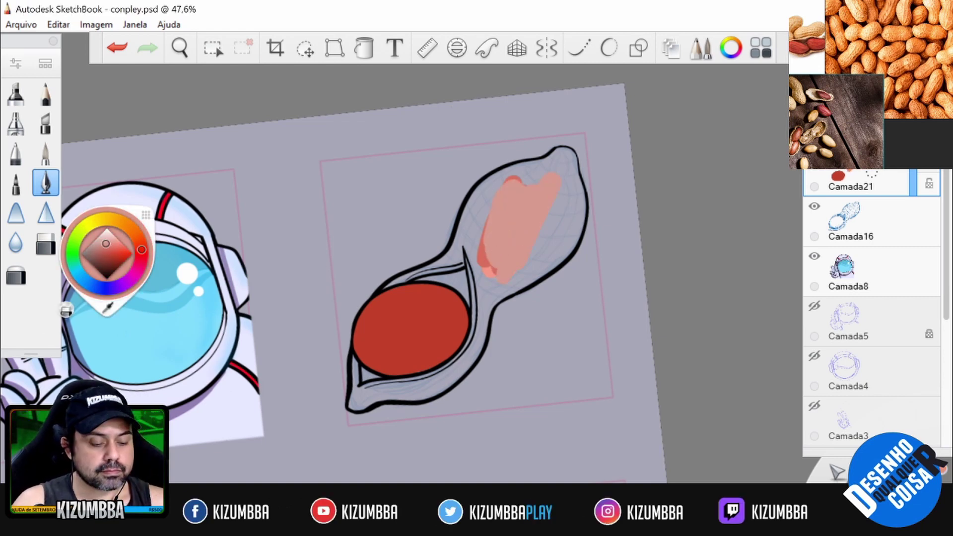
- Try a pale peach on the peanut's upper lobe, and choose a light orange as the shell colour
{"action": "left_click", "coordinate": [108, 308]}
{"action": "left_click", "coordinate": [807, 48]}
{"action": "mouse_move", "coordinate": [546, 179]}
{"action": "left_mouse_down"}
{"action": "mouse_move", "coordinate": [521, 203]}
{"action": "mouse_move", "coordinate": [497, 278]}
{"action": "left_mouse_up"}
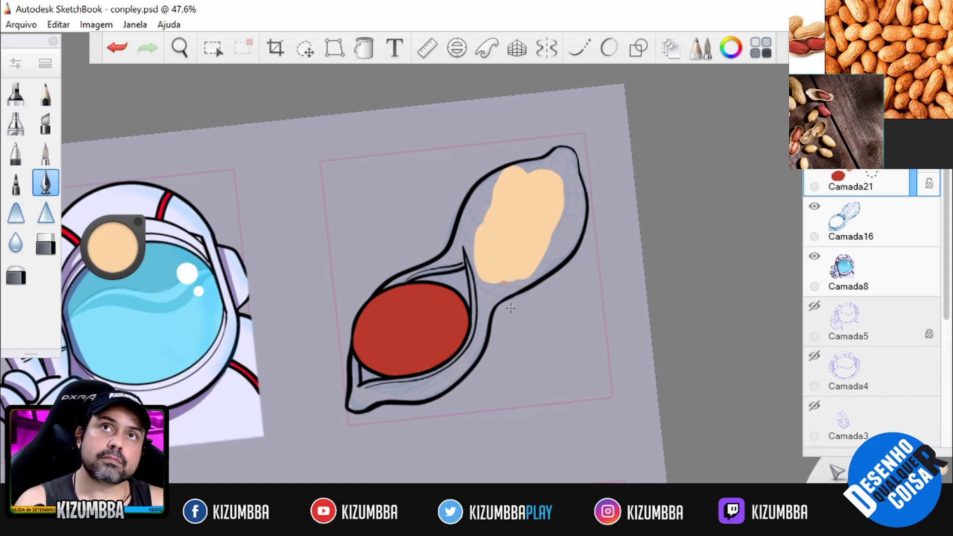
{"action": "left_click", "coordinate": [113, 247]}
{"action": "left_click", "coordinate": [121, 243]}
{"action": "mouse_move", "coordinate": [541, 186]}
{"action": "left_mouse_down"}
{"action": "mouse_move", "coordinate": [500, 261]}
{"action": "mouse_move", "coordinate": [527, 219]}
{"action": "left_mouse_up"}
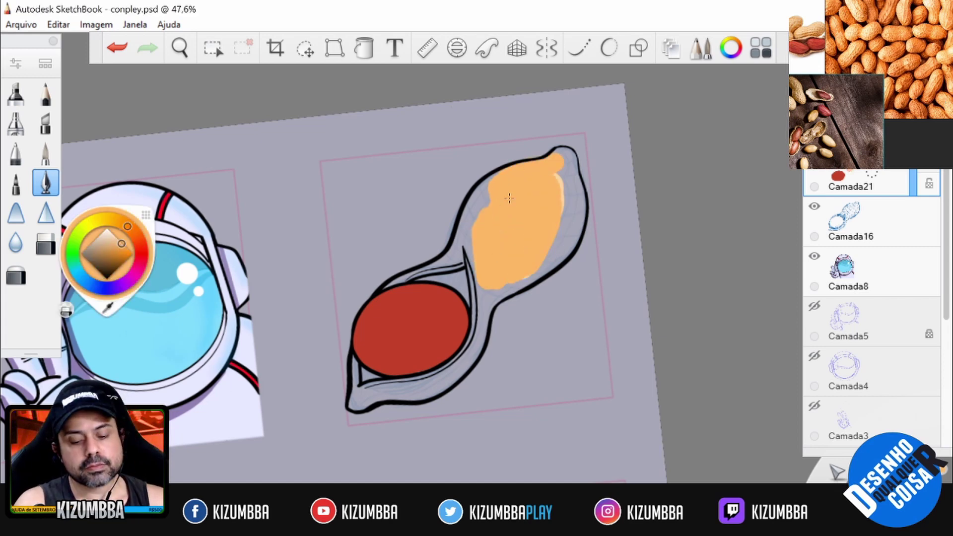
- Try filling the upper lobe up to its outline with light orange on the kernel's layer
{"action": "scroll", "coordinate": [510, 198], "scroll_direction": "up", "scroll_amount": 5}
{"action": "mouse_move", "coordinate": [499, 304]}
{"action": "left_mouse_down"}
{"action": "mouse_move", "coordinate": [523, 206]}
{"action": "mouse_move", "coordinate": [546, 313]}
{"action": "left_mouse_up"}
{"action": "key", "text": "ctrl+b"}
{"action": "key", "text": "ctrl+b"}
{"action": "left_click_drag", "start_coordinate": [496, 422], "coordinate": [517, 218]}
{"action": "left_click_drag", "start_coordinate": [447, 323], "coordinate": [502, 219]}
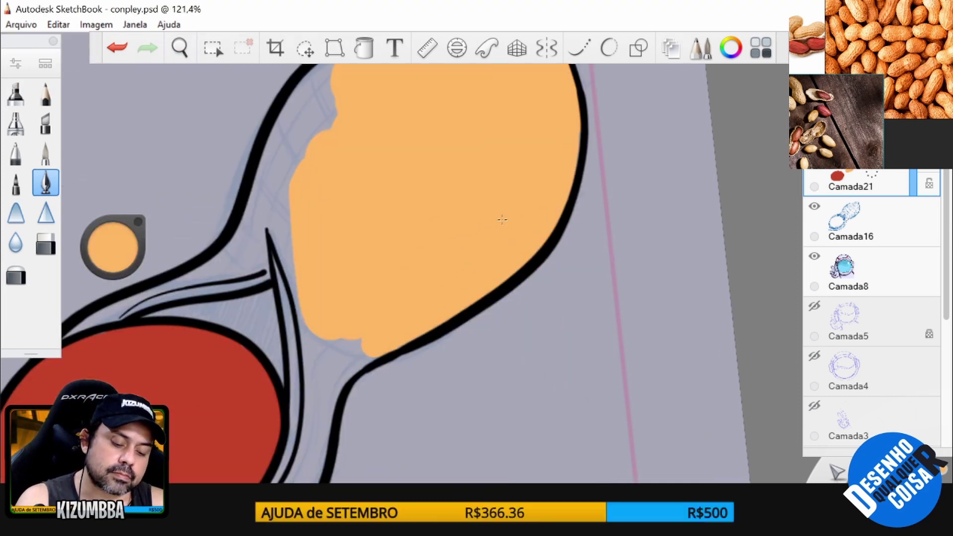
- Undo the orange fill and the trial colour swatches on the upper lobe
{"action": "key", "text": "ctrl+z"}
{"action": "key", "text": "ctrl+z"}
{"action": "key", "text": "ctrl+z"}
{"action": "key", "text": "ctrl+z"}
{"action": "key", "text": "ctrl+z"}
{"action": "scroll", "coordinate": [521, 320], "scroll_direction": "down", "scroll_amount": 3}
- Add a new layer directly below the kernel's colour and paint the shell light orange inside its outline
{"action": "key", "text": "e"}
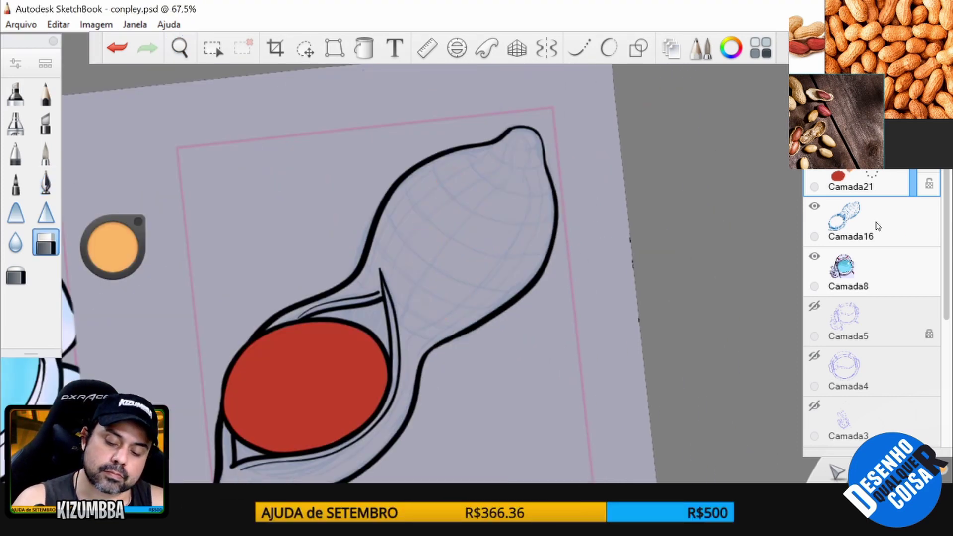
{"action": "key", "text": "ctrl+l"}
{"action": "key", "text": "e"}
{"action": "left_click_drag", "start_coordinate": [447, 288], "coordinate": [491, 221]}
{"action": "left_click_drag", "start_coordinate": [378, 338], "coordinate": [467, 228]}
{"action": "left_click_drag", "start_coordinate": [468, 338], "coordinate": [469, 276]}
{"action": "scroll", "coordinate": [502, 217], "scroll_direction": "up", "scroll_amount": 2}
{"action": "left_click_drag", "start_coordinate": [348, 317], "coordinate": [503, 217]}
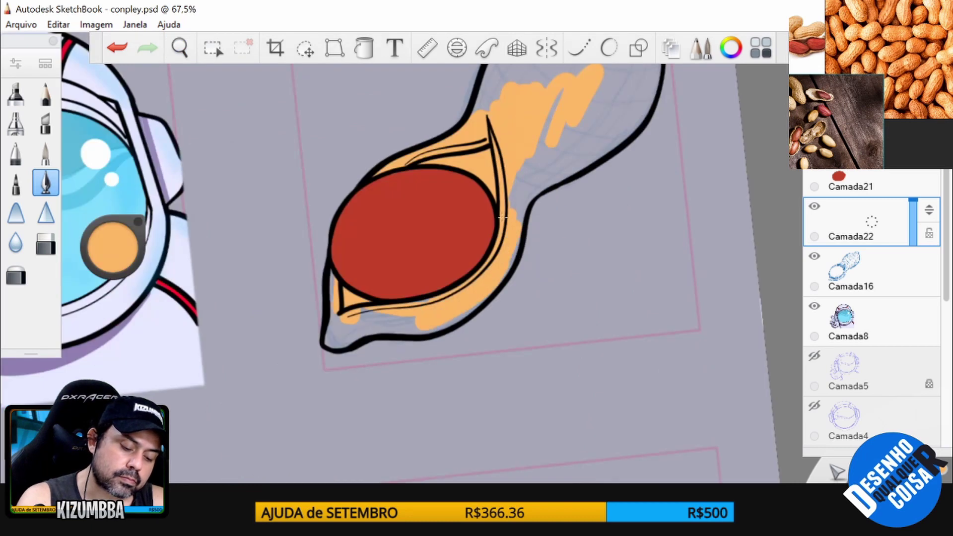
{"action": "left_click_drag", "start_coordinate": [336, 279], "coordinate": [398, 327]}
{"action": "mouse_move", "coordinate": [449, 310]}
{"action": "left_mouse_down"}
{"action": "mouse_move", "coordinate": [505, 329]}
{"action": "mouse_move", "coordinate": [447, 233]}
{"action": "mouse_move", "coordinate": [496, 277]}
{"action": "mouse_move", "coordinate": [500, 255]}
{"action": "mouse_move", "coordinate": [447, 179]}
{"action": "mouse_move", "coordinate": [497, 190]}
{"action": "left_mouse_up"}
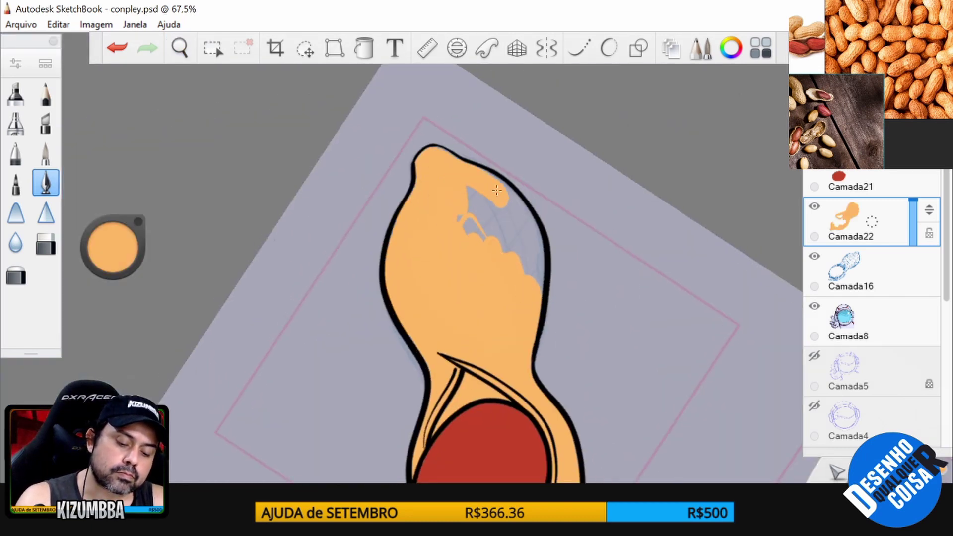
{"action": "left_click_drag", "start_coordinate": [537, 224], "coordinate": [490, 213]}
- Extend the shell's light orange fill across the area behind the kernel
{"action": "key", "text": "Home"}
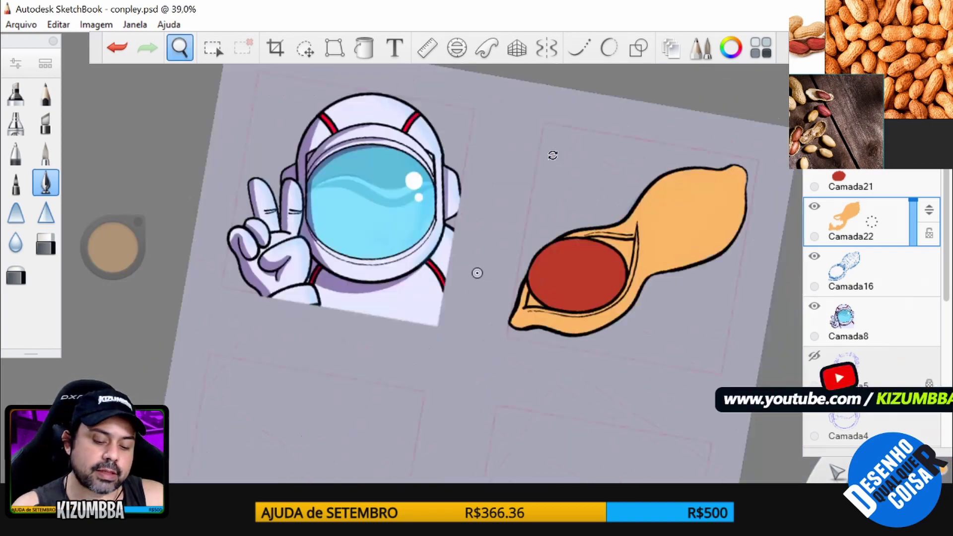
{"action": "scroll", "coordinate": [740, 248], "scroll_direction": "up", "scroll_amount": 3}
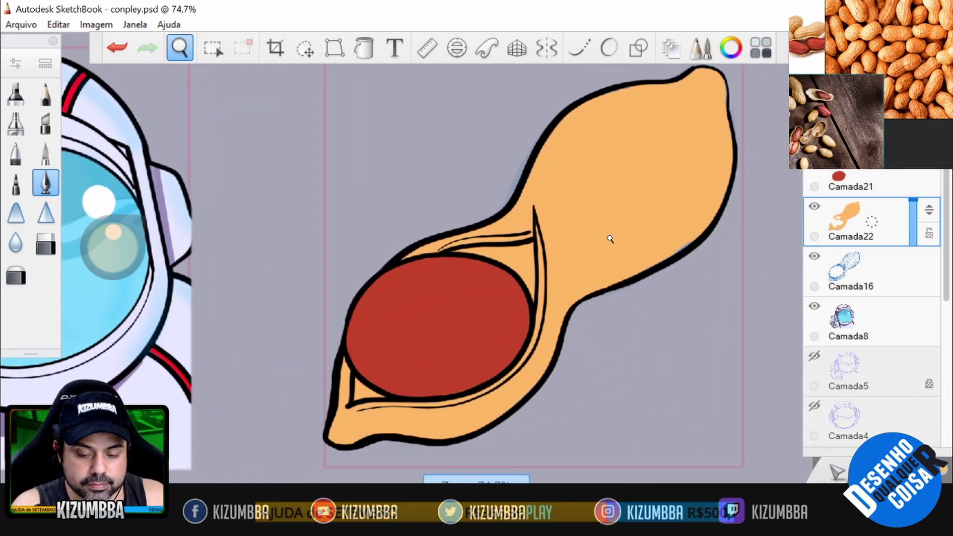
{"action": "mouse_move", "coordinate": [378, 387]}
{"action": "left_mouse_down"}
{"action": "mouse_move", "coordinate": [447, 308]}
{"action": "mouse_move", "coordinate": [496, 315]}
{"action": "mouse_move", "coordinate": [358, 343]}
{"action": "left_mouse_up"}
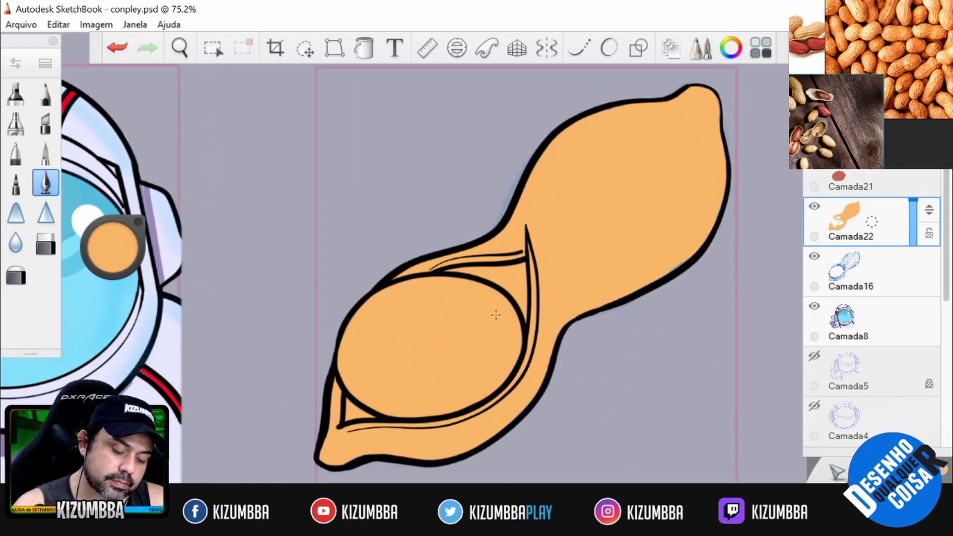
- Add a shadow layer above the kernel's layer, choose dark purple and give the layer a darkening blend mode
{"action": "left_click", "coordinate": [851, 187]}
{"action": "key", "text": "space"}
{"action": "left_click_drag", "start_coordinate": [644, 295], "coordinate": [601, 333]}
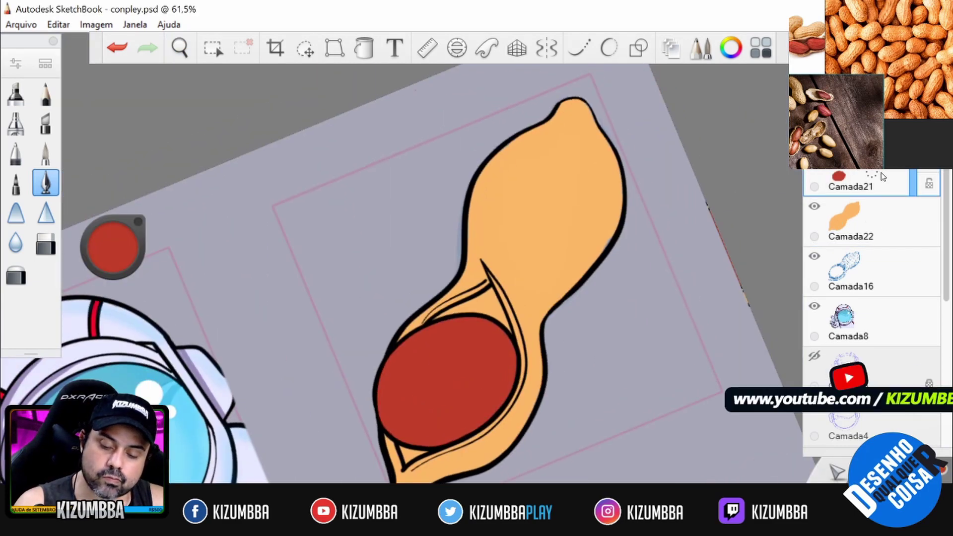
{"action": "key", "text": "ctrl+shift+n"}
{"action": "left_click", "coordinate": [107, 248]}
{"action": "left_click", "coordinate": [869, 175]}
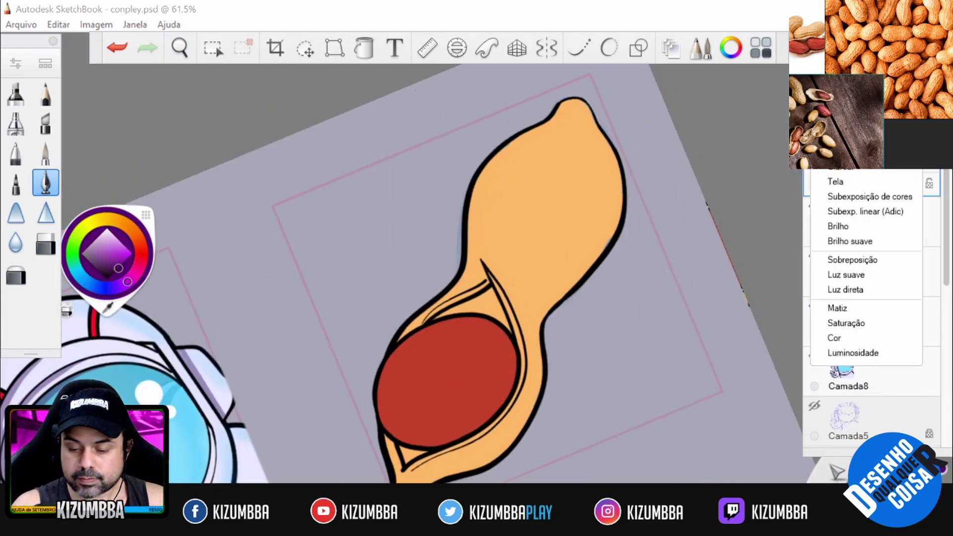
{"action": "left_click", "coordinate": [844, 194]}
- Paint a curved purple shadow along the kernel's edge and shade the inside of the shell's opening
{"action": "key", "text": "space"}
{"action": "left_click_drag", "start_coordinate": [412, 248], "coordinate": [414, 164]}
{"action": "mouse_move", "coordinate": [467, 198]}
{"action": "left_mouse_down"}
{"action": "mouse_move", "coordinate": [414, 165]}
{"action": "mouse_move", "coordinate": [521, 348]}
{"action": "mouse_move", "coordinate": [512, 263]}
{"action": "left_mouse_up"}
{"action": "left_click_drag", "start_coordinate": [437, 195], "coordinate": [517, 347]}
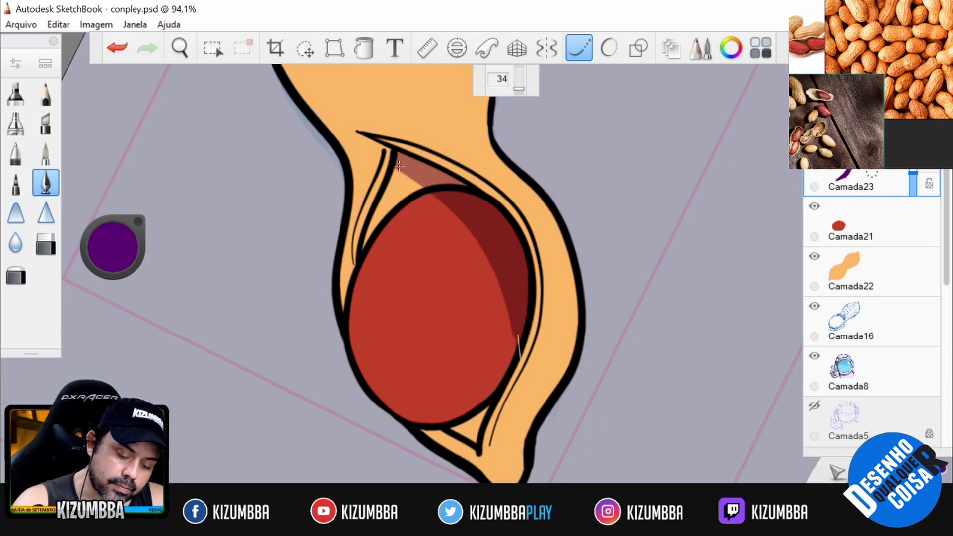
{"action": "mouse_move", "coordinate": [396, 160]}
{"action": "left_mouse_down"}
{"action": "mouse_move", "coordinate": [386, 197]}
{"action": "mouse_move", "coordinate": [428, 268]}
{"action": "mouse_move", "coordinate": [476, 272]}
{"action": "mouse_move", "coordinate": [386, 150]}
{"action": "left_mouse_up"}
{"action": "key", "text": "space"}
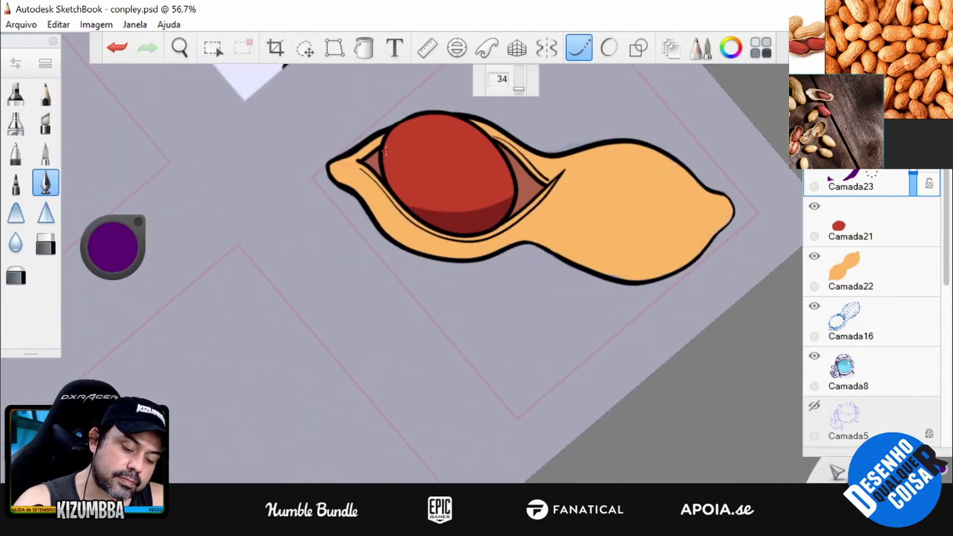
{"action": "key", "text": "ctrl+z"}
- Shade the opened half's lower rim and the underside of the upper lobe on the shadow layer
{"action": "key", "text": "space"}
{"action": "left_click_drag", "start_coordinate": [449, 200], "coordinate": [431, 212]}
{"action": "left_click_drag", "start_coordinate": [445, 271], "coordinate": [382, 335]}
{"action": "left_click_drag", "start_coordinate": [348, 363], "coordinate": [319, 294]}
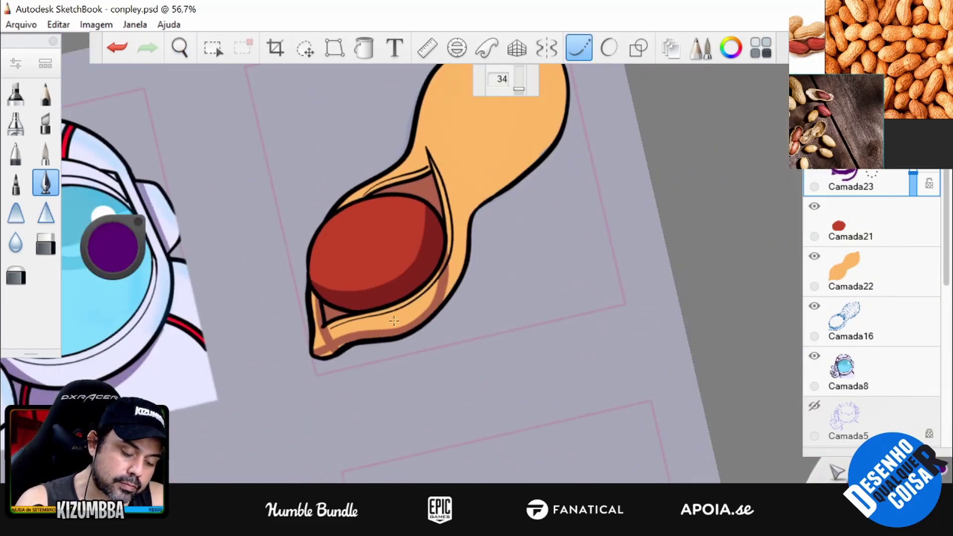
{"action": "mouse_move", "coordinate": [437, 266]}
{"action": "left_mouse_down"}
{"action": "mouse_move", "coordinate": [422, 298]}
{"action": "mouse_move", "coordinate": [397, 318]}
{"action": "left_mouse_up"}
{"action": "key", "text": "space"}
{"action": "left_click_drag", "start_coordinate": [397, 318], "coordinate": [367, 298]}
{"action": "mouse_move", "coordinate": [318, 233]}
{"action": "left_mouse_down"}
{"action": "mouse_move", "coordinate": [366, 293]}
{"action": "mouse_move", "coordinate": [613, 227]}
{"action": "left_mouse_up"}
{"action": "key", "text": "space"}
{"action": "mouse_move", "coordinate": [484, 382]}
{"action": "left_mouse_down"}
{"action": "mouse_move", "coordinate": [556, 278]}
{"action": "mouse_move", "coordinate": [634, 213]}
{"action": "left_mouse_up"}
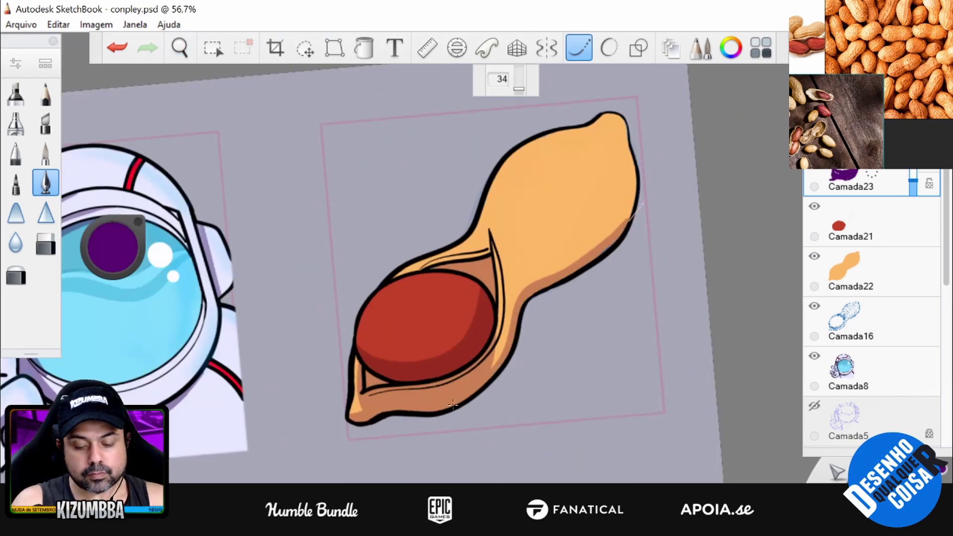
- Touch up the orange fill on the shell's layer along the outline near the pod's tip
{"action": "left_click", "coordinate": [852, 272]}
{"action": "scroll", "coordinate": [706, 109], "scroll_direction": "up", "scroll_amount": 5}
{"action": "key", "text": "space"}
{"action": "mouse_move", "coordinate": [706, 108]}
{"action": "left_mouse_down"}
{"action": "mouse_move", "coordinate": [436, 419]}
{"action": "mouse_move", "coordinate": [270, 225]}
{"action": "left_mouse_up"}
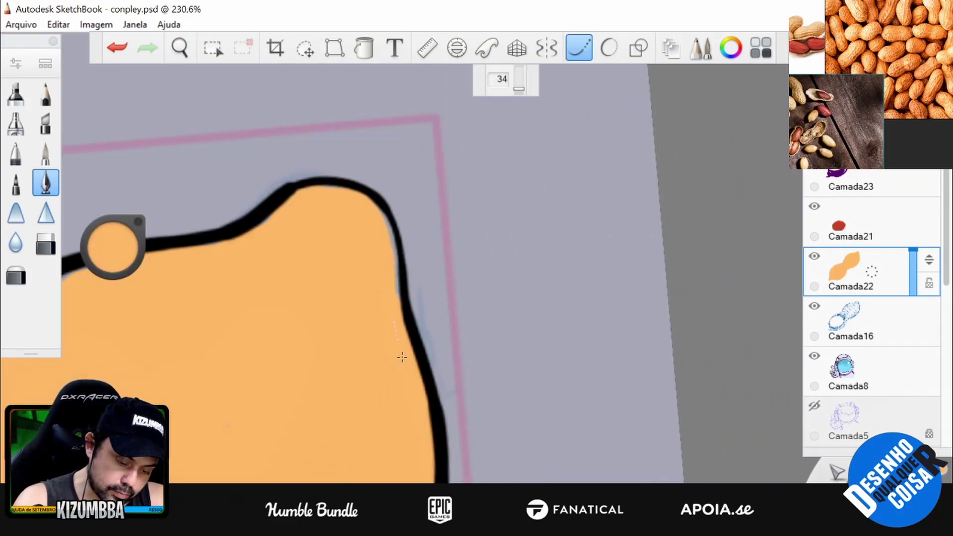
{"action": "key", "text": "e"}
{"action": "key", "text": "e"}
{"action": "scroll", "coordinate": [383, 371], "scroll_direction": "down", "scroll_amount": 3}
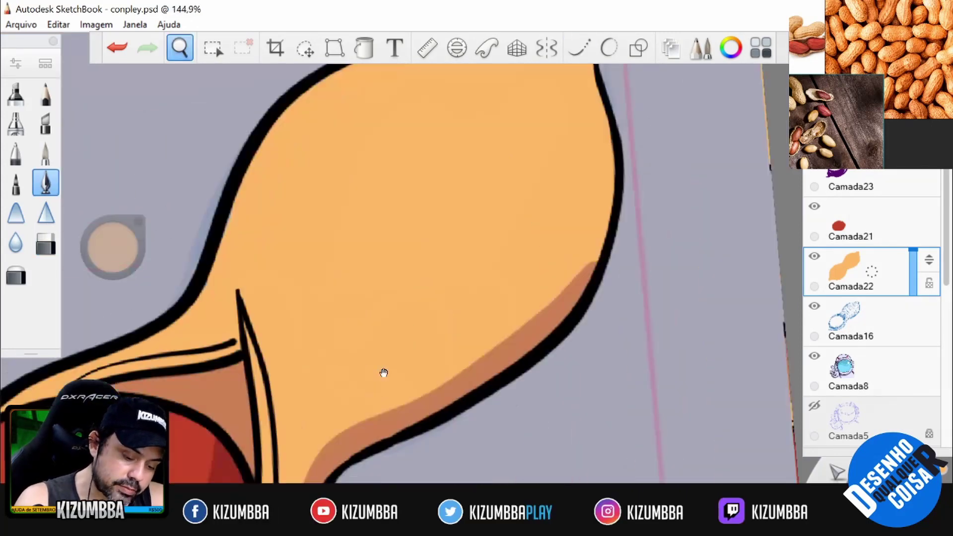
{"action": "scroll", "coordinate": [535, 452], "scroll_direction": "down", "scroll_amount": 5}
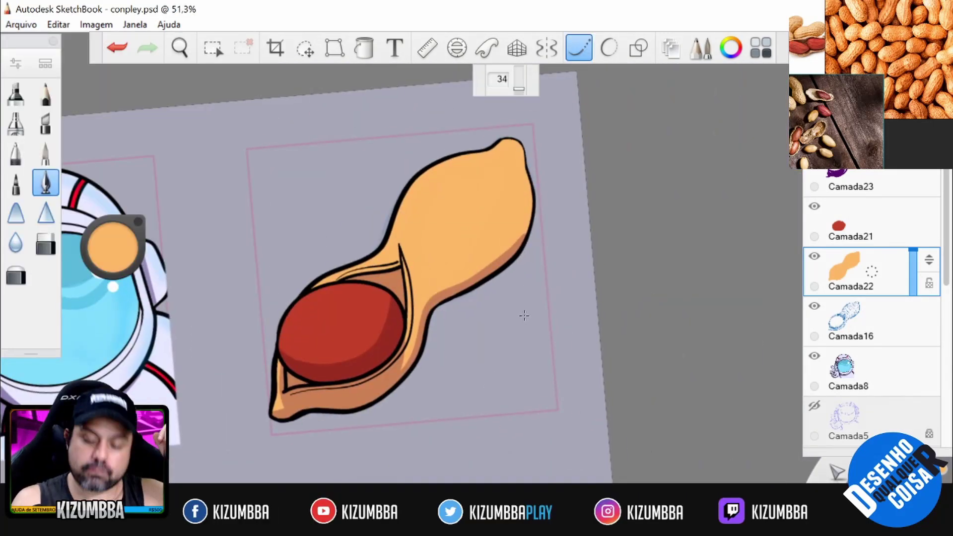
- Lower the opacity of the shell's colour layer enough to reveal the sketched grid beneath it
{"action": "left_click_drag", "start_coordinate": [913, 263], "coordinate": [913, 281]}
{"action": "left_click", "coordinate": [851, 186]}
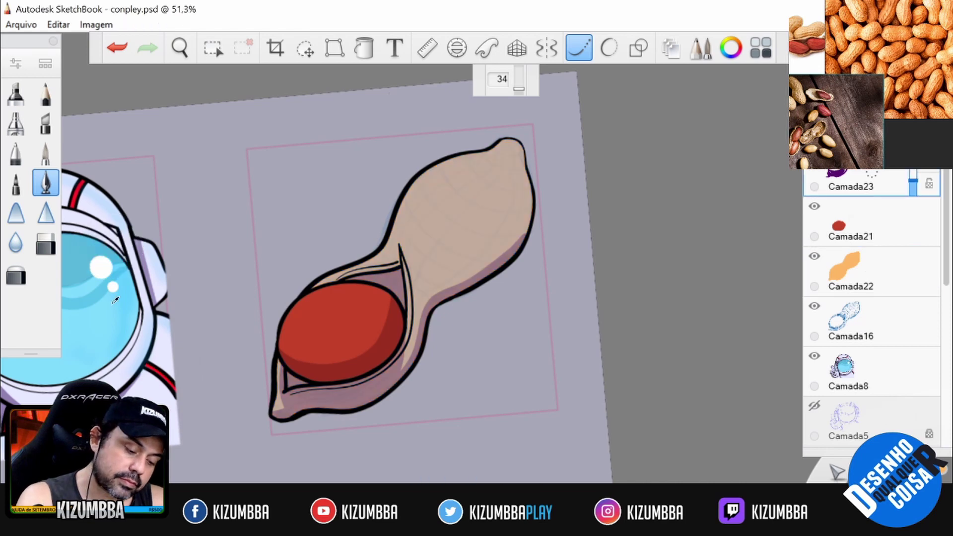
{"action": "left_click", "coordinate": [851, 286]}
{"action": "scroll", "coordinate": [353, 283], "scroll_direction": "up", "scroll_amount": 3}
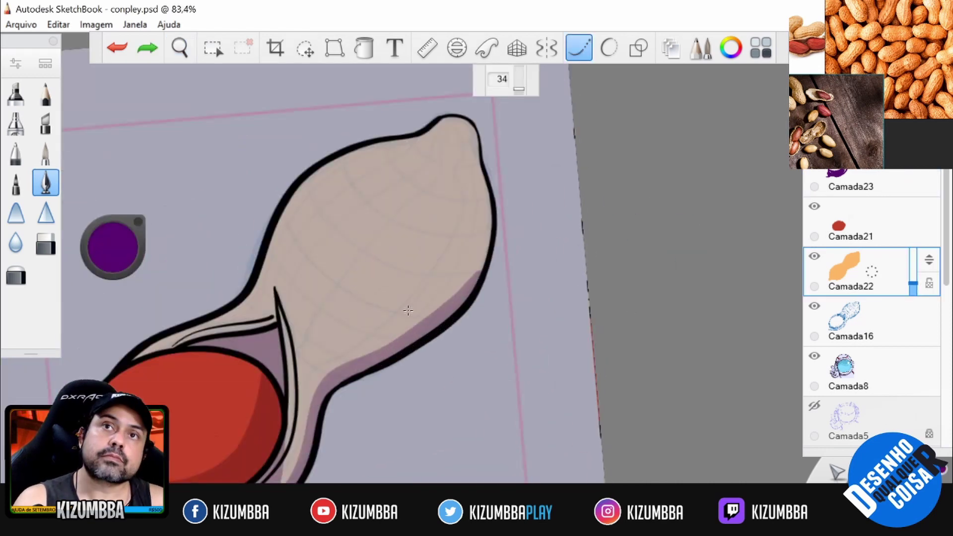
- Try small purple corner marks along the sketched grid at the pod's tip on the shell's colour layer
{"action": "key", "text": "ctrl+alt+b"}
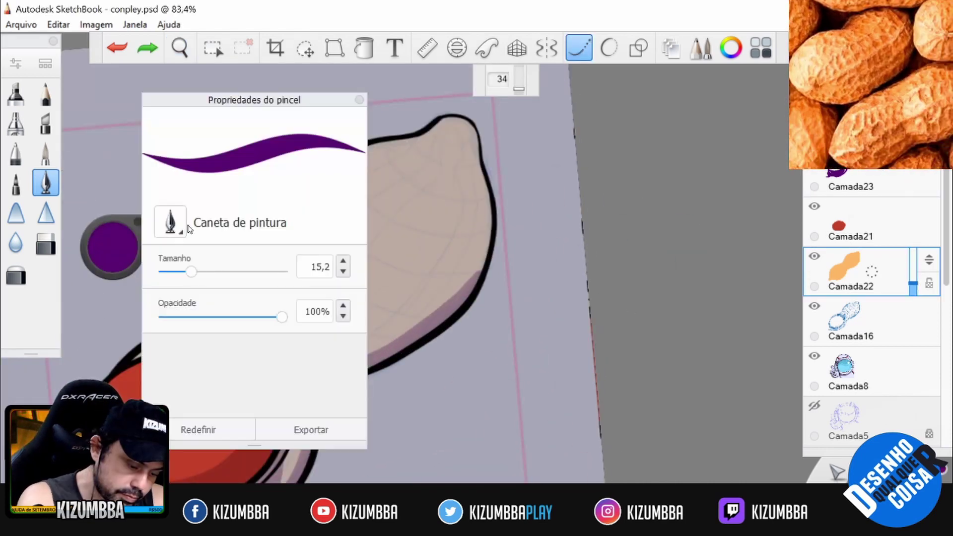
{"action": "key", "text": "ctrl+alt+b"}
{"action": "scroll", "coordinate": [447, 159], "scroll_direction": "up", "scroll_amount": 4}
{"action": "left_click_drag", "start_coordinate": [397, 226], "coordinate": [391, 252]}
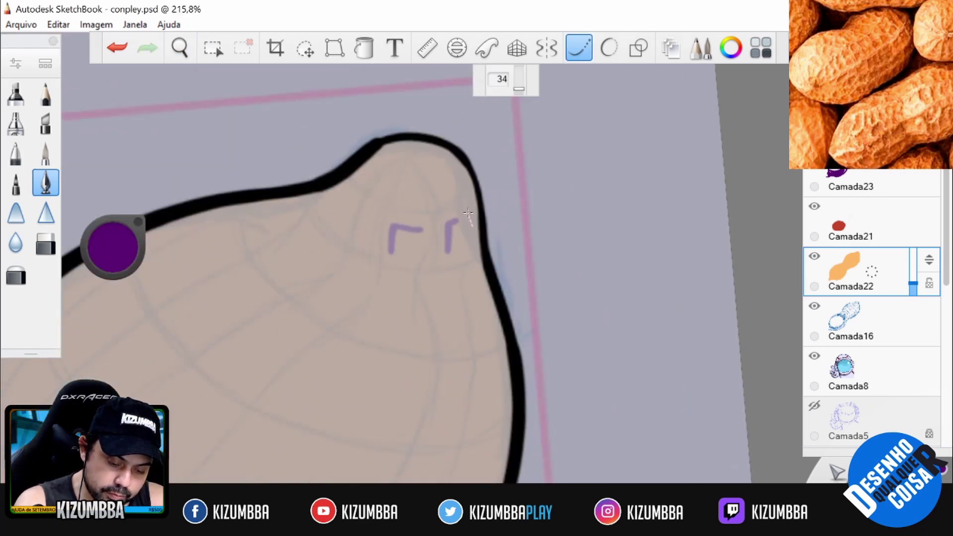
{"action": "left_click_drag", "start_coordinate": [469, 215], "coordinate": [475, 235]}
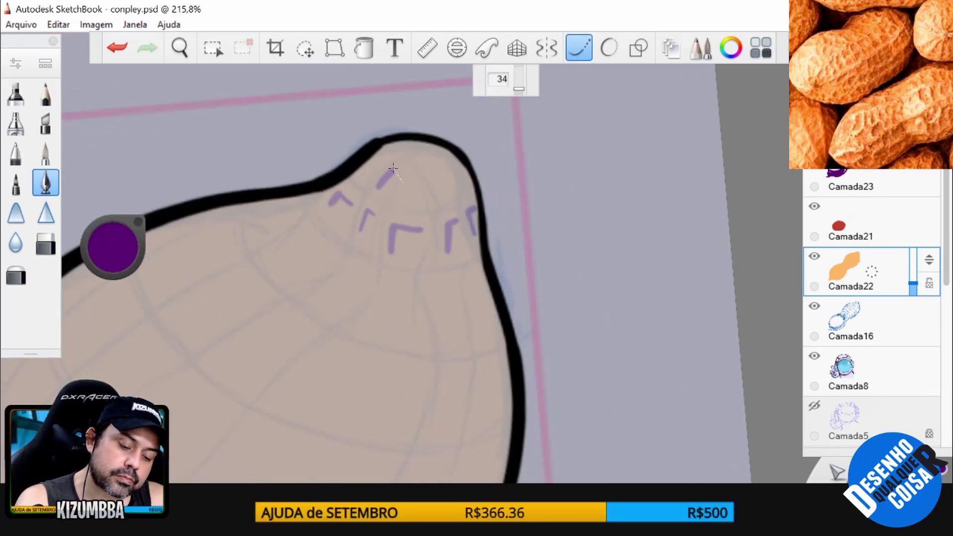
{"action": "left_click_drag", "start_coordinate": [373, 165], "coordinate": [359, 172]}
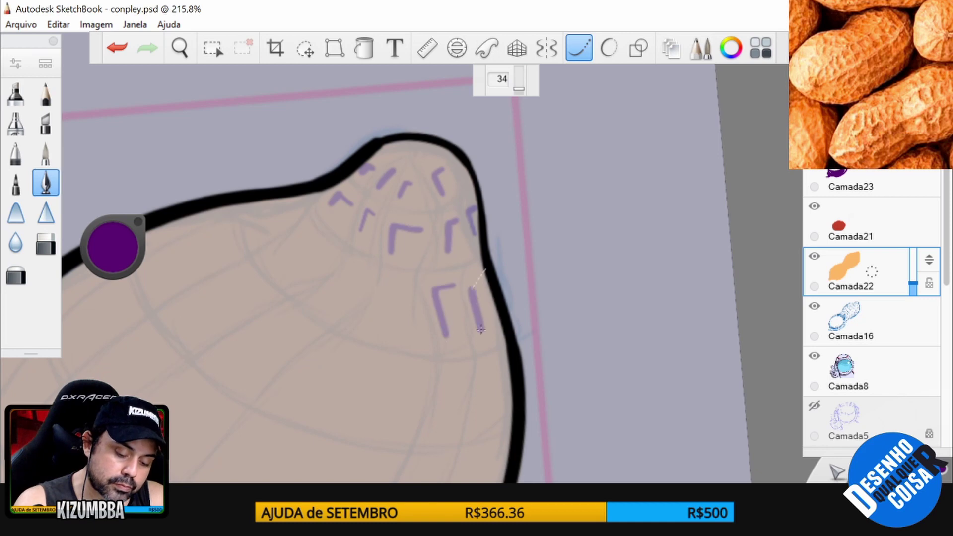
{"action": "scroll", "coordinate": [259, 224], "scroll_direction": "down", "scroll_amount": 5}
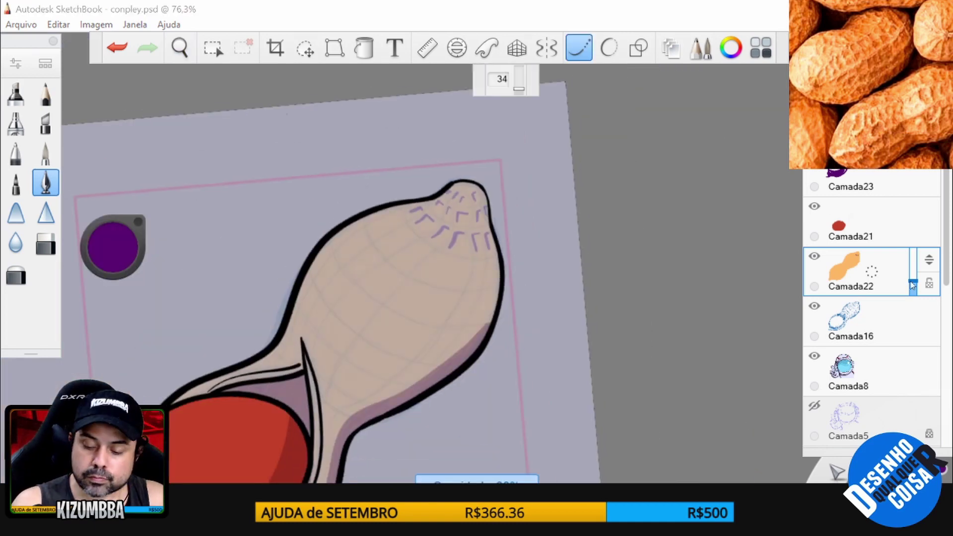
- Lock the kernel and shell colour layers and draw purple dashes along the lobe's central ridge on the shadow layer
{"action": "left_click", "coordinate": [859, 186]}
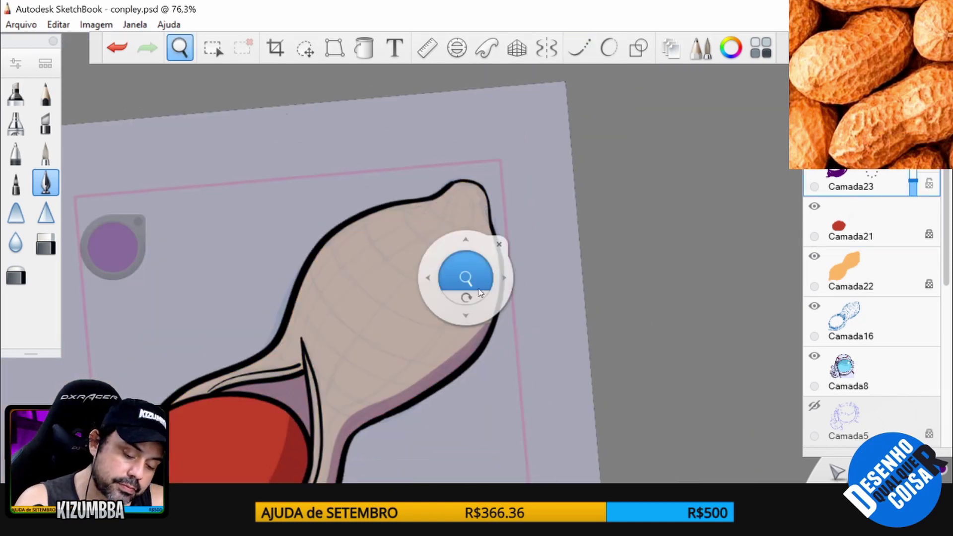
{"action": "left_click_drag", "start_coordinate": [466, 279], "coordinate": [358, 303]}
{"action": "key", "text": "ctrl+z"}
{"action": "scroll", "coordinate": [456, 182], "scroll_direction": "down", "scroll_amount": 3}
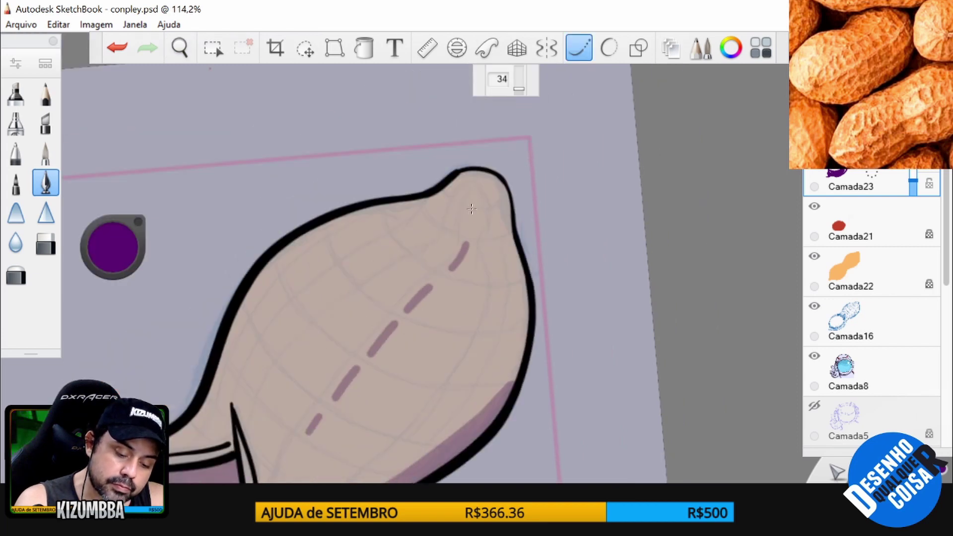
{"action": "scroll", "coordinate": [316, 303], "scroll_direction": "up", "scroll_amount": 3}
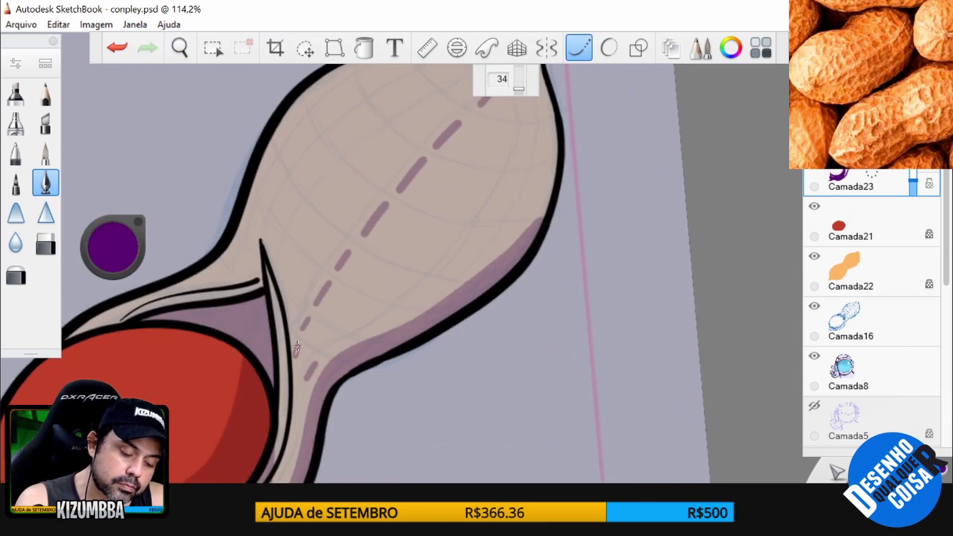
{"action": "left_click_drag", "start_coordinate": [297, 344], "coordinate": [294, 358]}
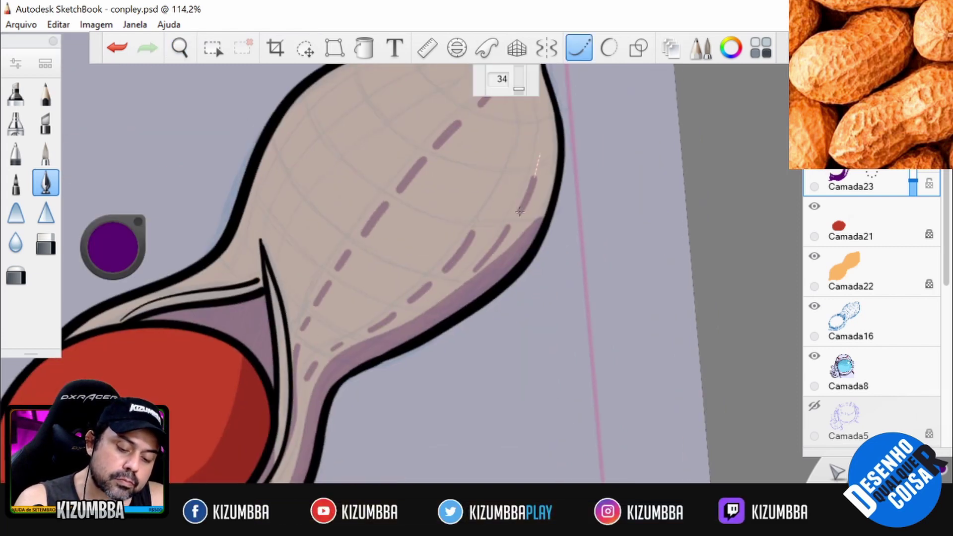
- Draw tapered dashes along the ridges nearest the shaded side and up to the tip, fading the shell's colour layer further
{"action": "left_click_drag", "start_coordinate": [520, 212], "coordinate": [513, 186]}
{"action": "left_click_drag", "start_coordinate": [523, 258], "coordinate": [523, 260]}
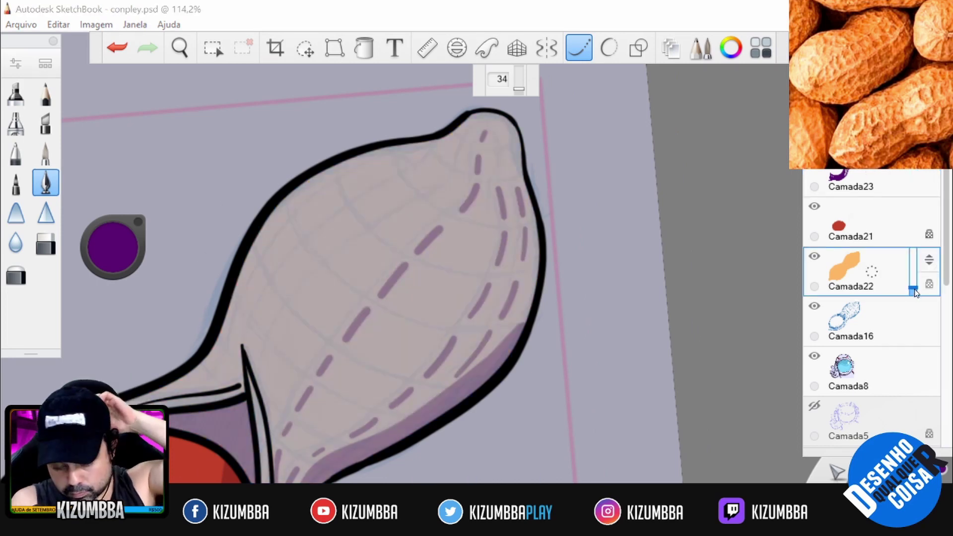
{"action": "left_click_drag", "start_coordinate": [510, 154], "coordinate": [507, 176]}
{"action": "left_click_drag", "start_coordinate": [497, 119], "coordinate": [503, 142]}
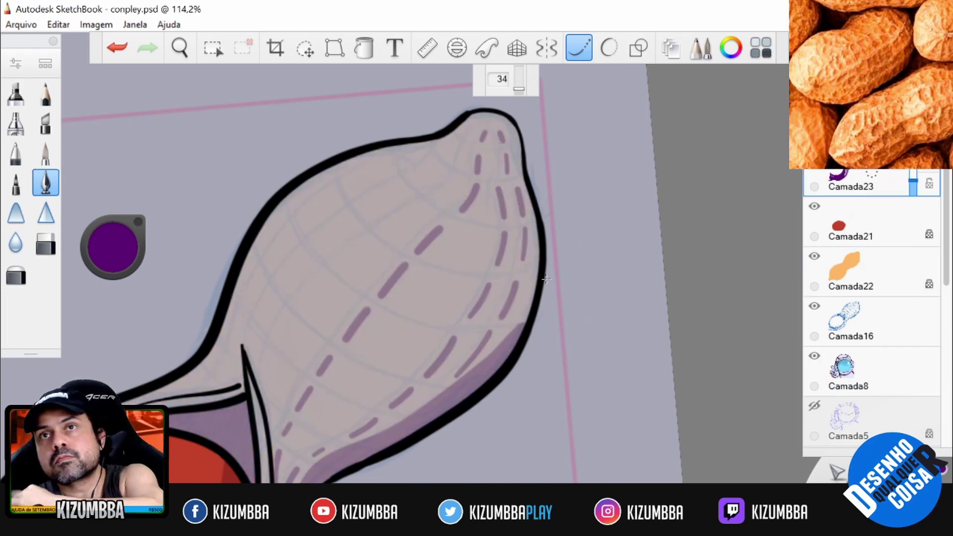
- Add dashes along the lobe's remaining ridges and short cross strokes that turn the dashes into corner-shaped shell texture
{"action": "left_click_drag", "start_coordinate": [268, 357], "coordinate": [261, 380]}
{"action": "left_click_drag", "start_coordinate": [287, 307], "coordinate": [277, 339]}
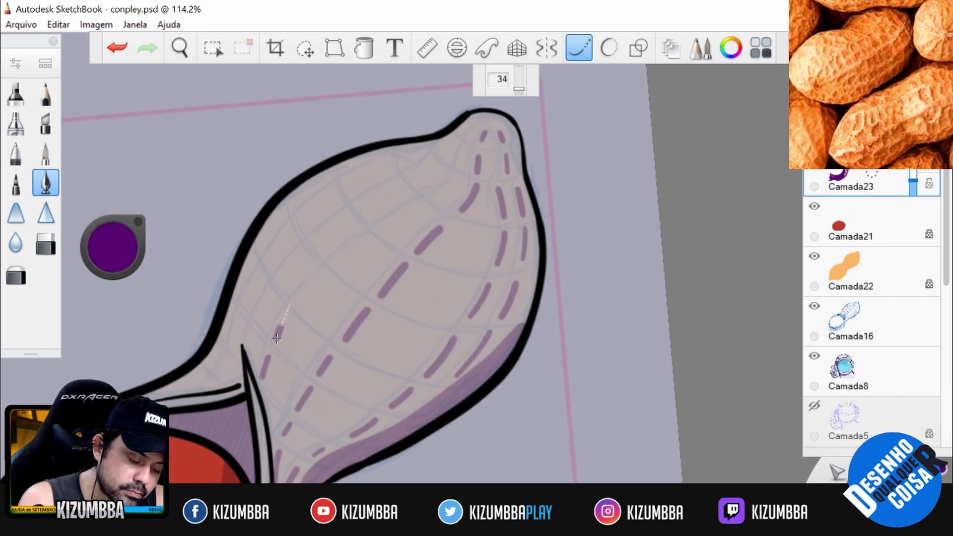
{"action": "left_click_drag", "start_coordinate": [469, 134], "coordinate": [536, 227]}
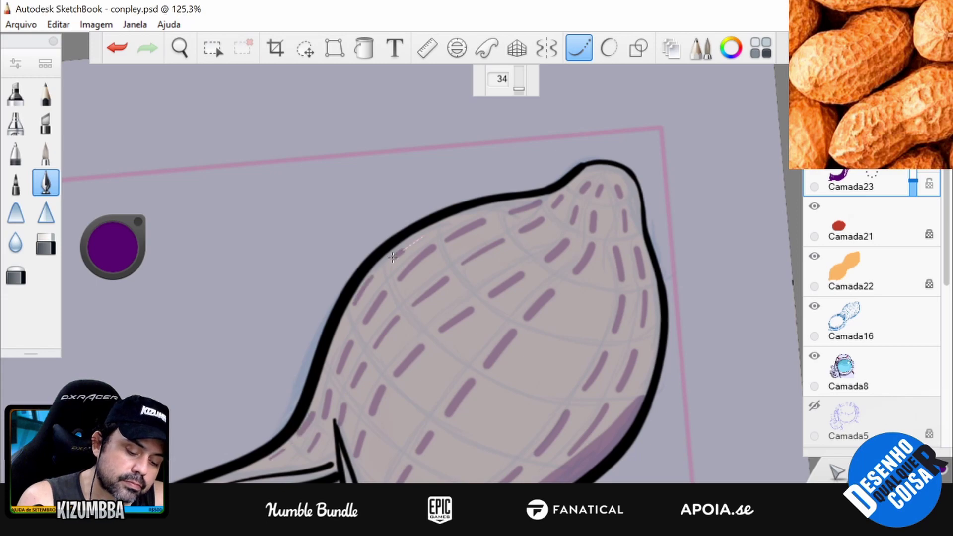
{"action": "left_click_drag", "start_coordinate": [392, 256], "coordinate": [467, 267]}
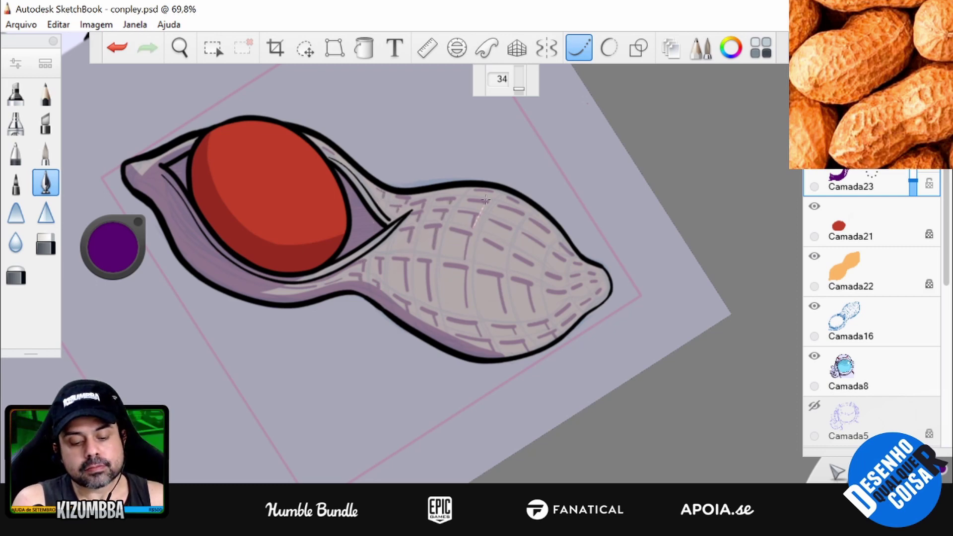
{"action": "left_click_drag", "start_coordinate": [486, 199], "coordinate": [357, 270]}
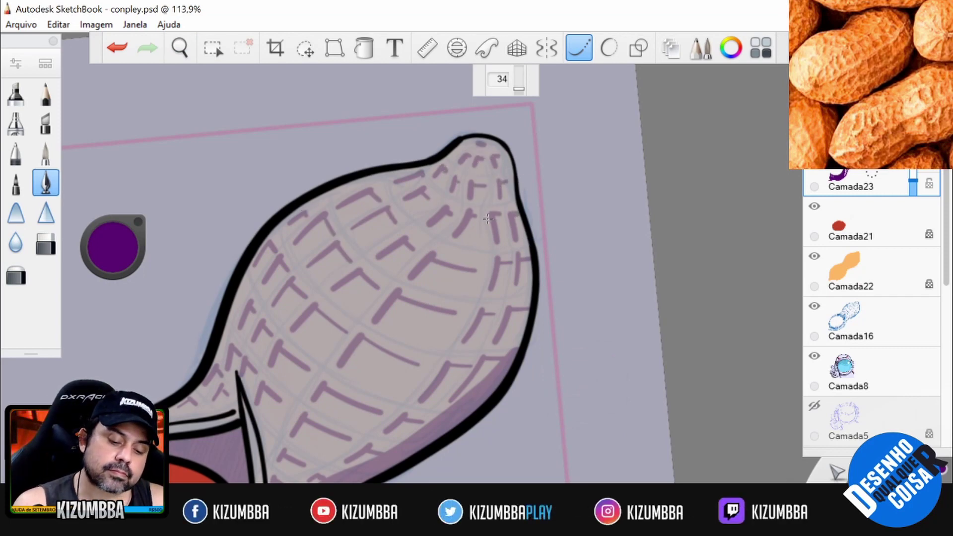
- Pick a pale cream colour and draw translucent highlight strokes beside the lobe's texture dashes on a new layer at reduced opacity
{"action": "key", "text": "z"}
{"action": "left_click_drag", "start_coordinate": [488, 219], "coordinate": [529, 313]}
{"action": "left_click", "coordinate": [113, 306], "text": "alt"}
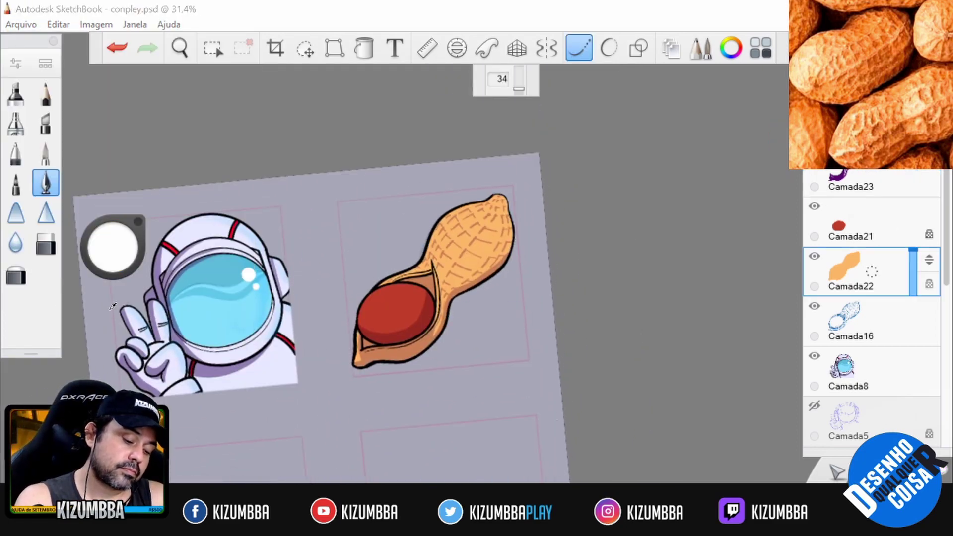
{"action": "left_click", "coordinate": [113, 247]}
{"action": "key", "text": "ctrl+shift+n"}
{"action": "scroll", "coordinate": [427, 298], "scroll_direction": "up", "scroll_amount": 3}
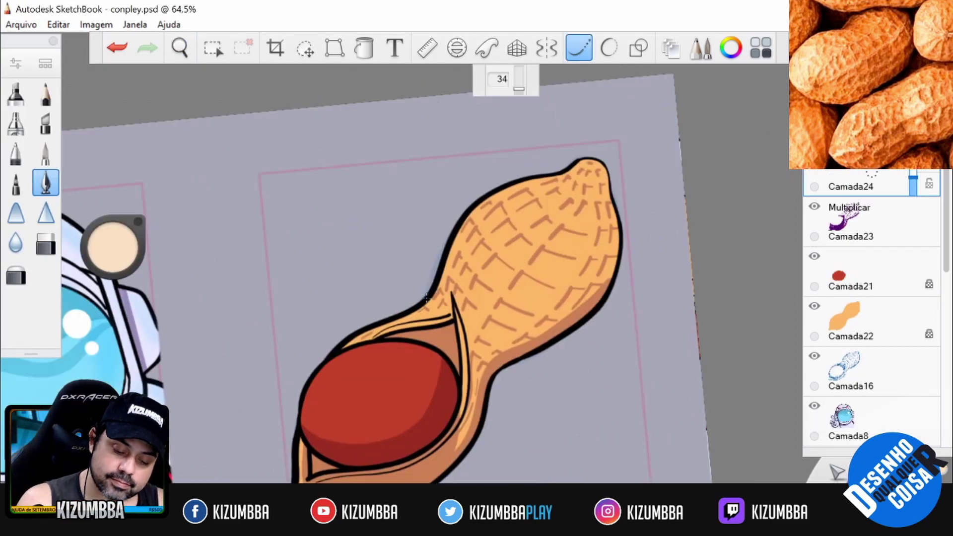
{"action": "key", "text": "z"}
{"action": "left_click_drag", "start_coordinate": [569, 266], "coordinate": [580, 276]}
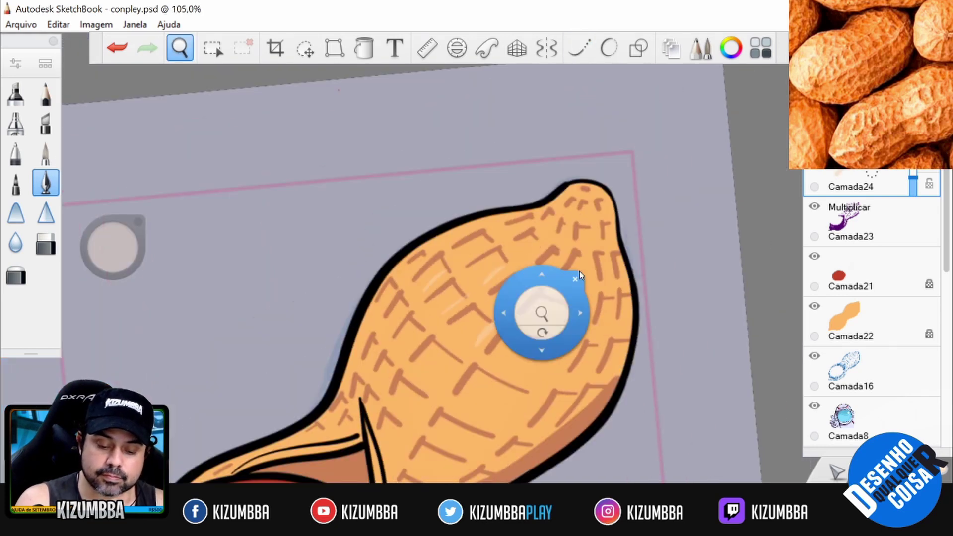
{"action": "left_click", "coordinate": [576, 279]}
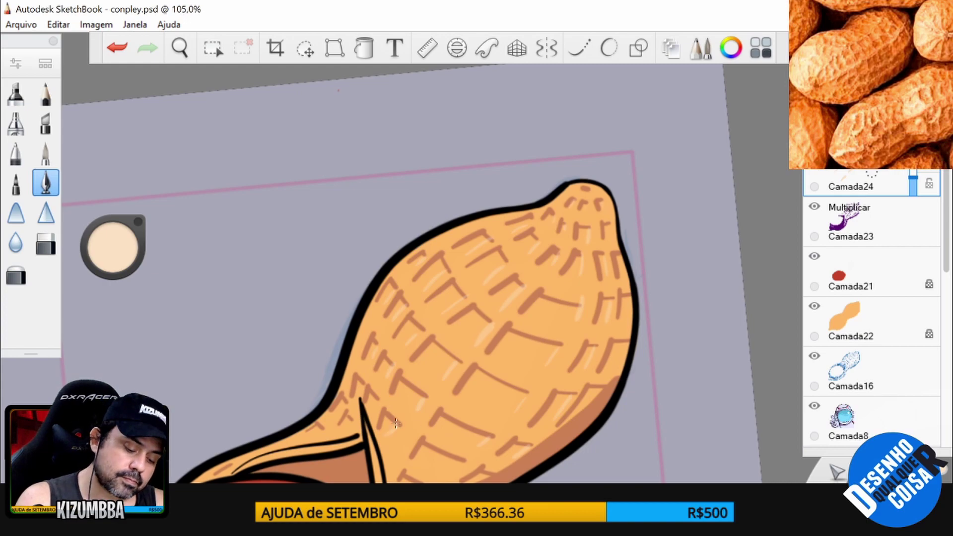
{"action": "scroll", "coordinate": [397, 423], "scroll_direction": "down", "scroll_amount": 3}
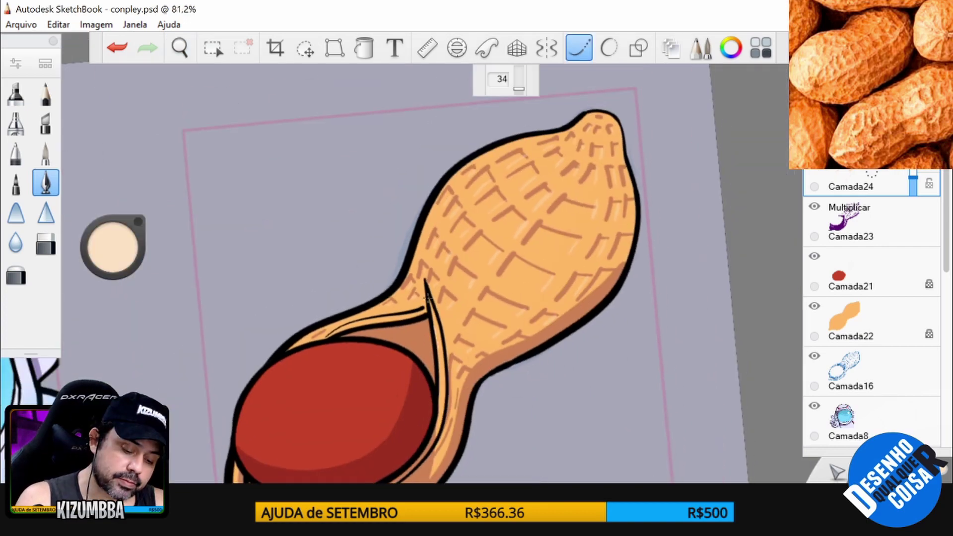
- Place the highlight layer beneath the purple shadow layer and add more cream strokes toward the lobe's tip and along its remaining dashes
{"action": "left_click_drag", "start_coordinate": [426, 298], "coordinate": [546, 278]}
{"action": "scroll", "coordinate": [925, 256], "scroll_direction": "down", "scroll_amount": 1}
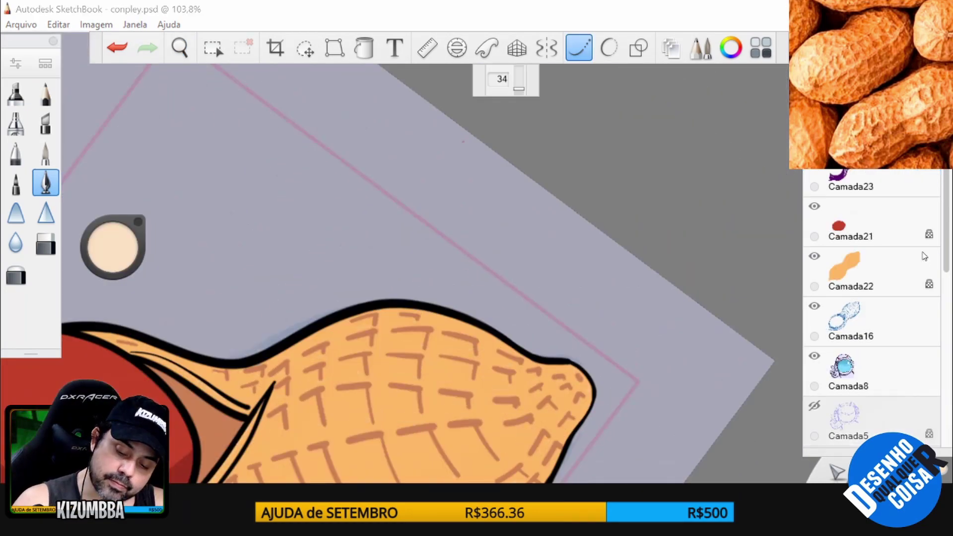
{"action": "scroll", "coordinate": [925, 256], "scroll_direction": "down", "scroll_amount": 5}
{"action": "scroll", "coordinate": [925, 256], "scroll_direction": "up", "scroll_amount": 6}
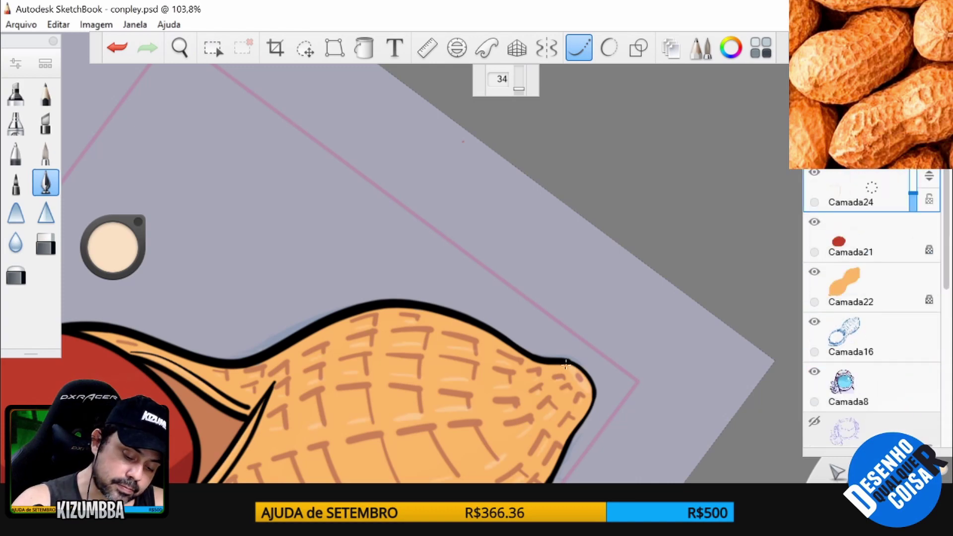
{"action": "mouse_move", "coordinate": [119, 338]}
{"action": "left_mouse_down"}
{"action": "mouse_move", "coordinate": [539, 272]}
{"action": "mouse_move", "coordinate": [526, 298]}
{"action": "mouse_move", "coordinate": [325, 204]}
{"action": "left_mouse_up"}
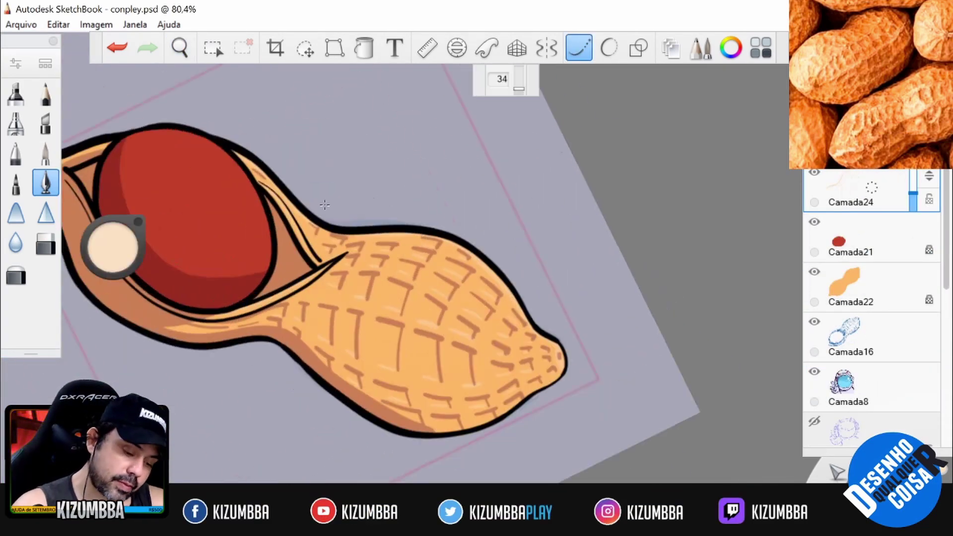
{"action": "left_click_drag", "start_coordinate": [554, 272], "coordinate": [554, 223]}
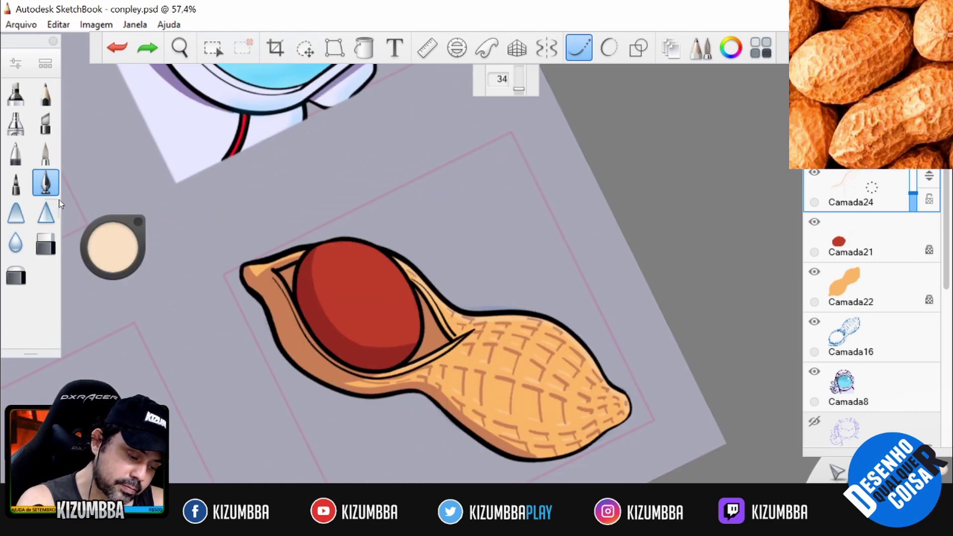
- Try translucent cream shine shapes on the red kernel using a new layer, undo them and hide the shell highlight layer
{"action": "mouse_move", "coordinate": [377, 272]}
{"action": "left_mouse_down"}
{"action": "mouse_move", "coordinate": [393, 286]}
{"action": "mouse_move", "coordinate": [477, 273]}
{"action": "mouse_move", "coordinate": [504, 341]}
{"action": "mouse_move", "coordinate": [433, 330]}
{"action": "mouse_move", "coordinate": [480, 274]}
{"action": "mouse_move", "coordinate": [310, 291]}
{"action": "left_mouse_up"}
{"action": "key", "text": "ctrl+shift+n"}
{"action": "key", "text": "l"}
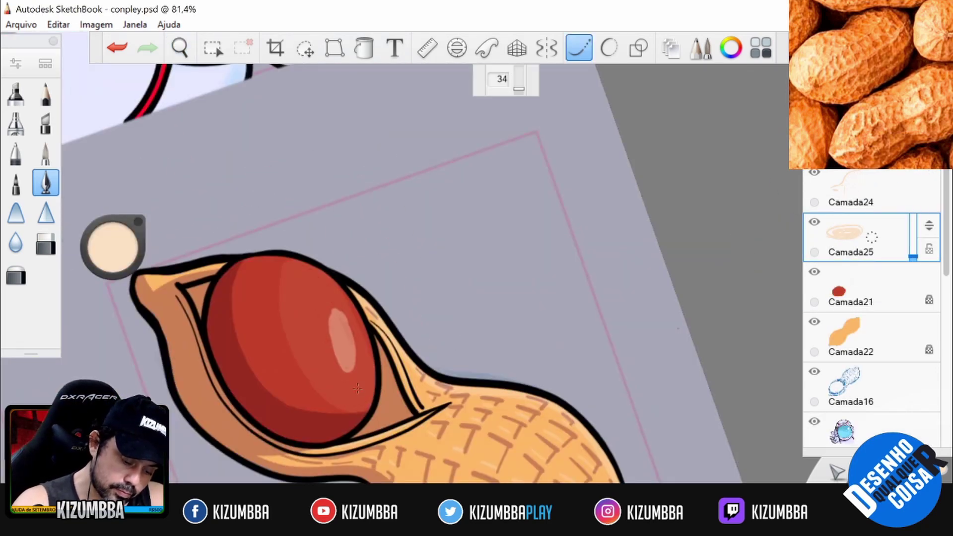
{"action": "key", "text": "ctrl+z"}
{"action": "key", "text": "ctrl+z"}
{"action": "key", "text": "ctrl+z"}
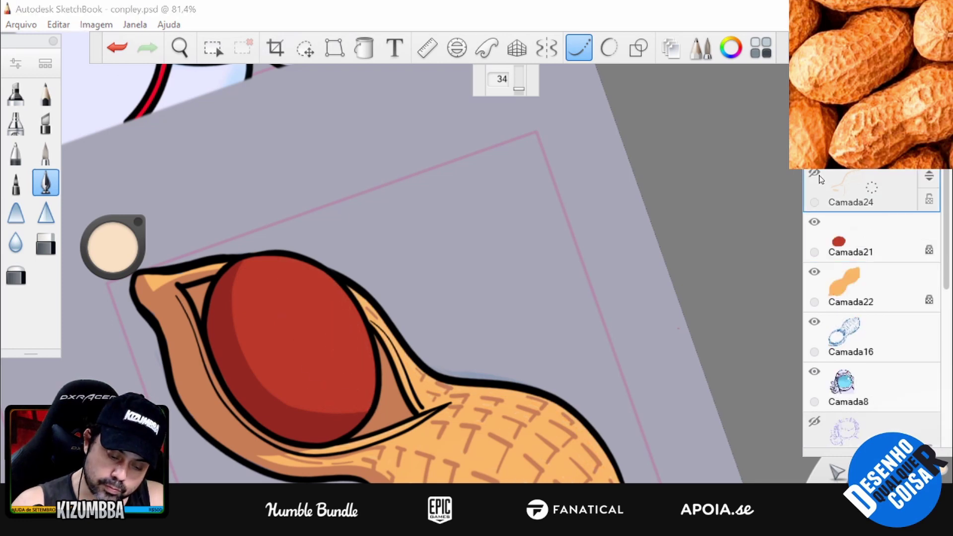
{"action": "key", "text": "ctrl+z"}
- Paint a small cream oval shine near the kernel's lit edge on a new layer and lower that layer's opacity
{"action": "key", "text": "ctrl+shift+n"}
{"action": "left_click_drag", "start_coordinate": [348, 343], "coordinate": [356, 371]}
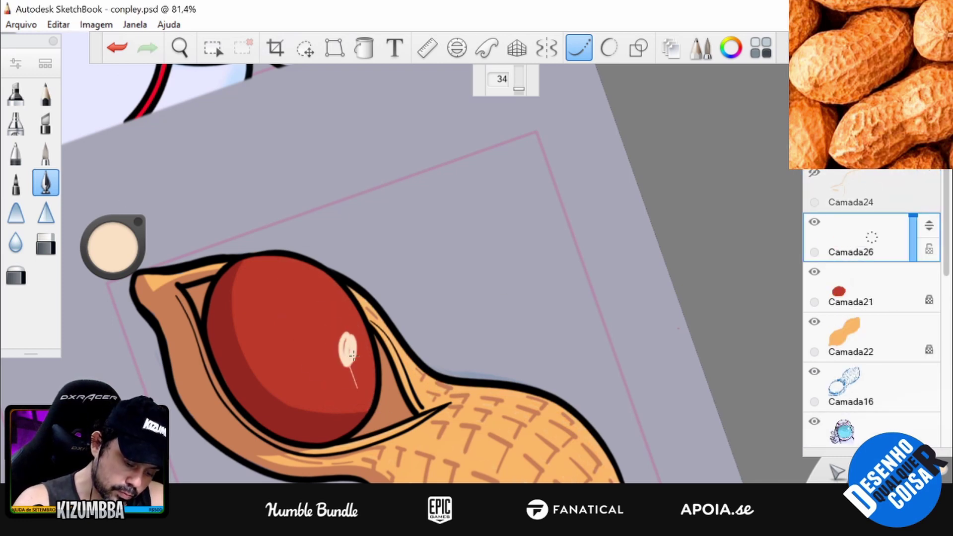
{"action": "key", "text": "l"}
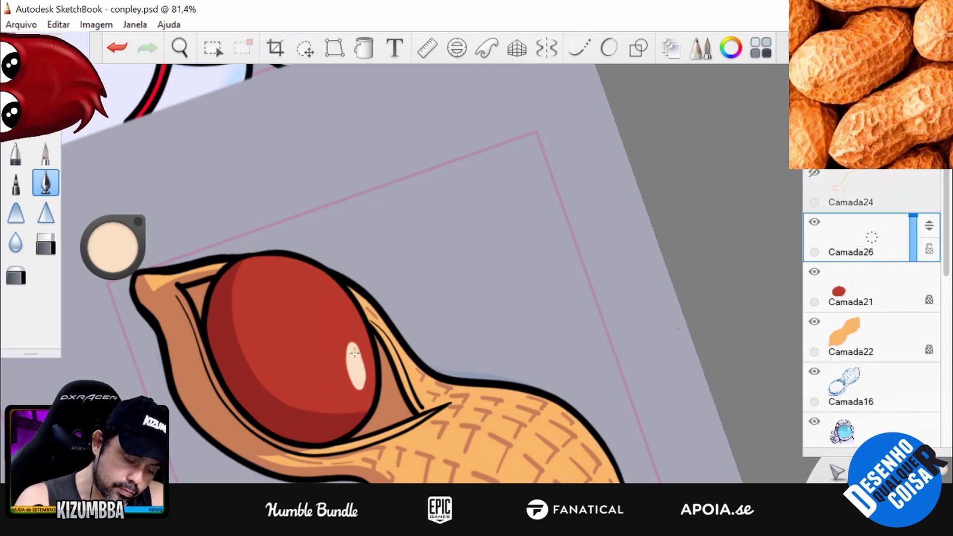
{"action": "left_click_drag", "start_coordinate": [912, 216], "coordinate": [914, 238]}
- Paint a large, faint rounded glow around the kernel's small shine on a separate layer, balancing the opacity of both highlights
{"action": "key", "text": "ctrl+shift+n"}
{"action": "key", "text": "l"}
{"action": "mouse_move", "coordinate": [334, 289]}
{"action": "left_mouse_down"}
{"action": "mouse_move", "coordinate": [298, 323]}
{"action": "mouse_move", "coordinate": [332, 304]}
{"action": "mouse_move", "coordinate": [347, 378]}
{"action": "mouse_move", "coordinate": [312, 323]}
{"action": "mouse_move", "coordinate": [367, 348]}
{"action": "mouse_move", "coordinate": [373, 363]}
{"action": "left_mouse_up"}
{"action": "key", "text": "l"}
{"action": "mouse_move", "coordinate": [496, 266]}
{"action": "left_mouse_down"}
{"action": "mouse_move", "coordinate": [476, 278]}
{"action": "mouse_move", "coordinate": [497, 266]}
{"action": "left_mouse_up"}
{"action": "left_click", "coordinate": [851, 251]}
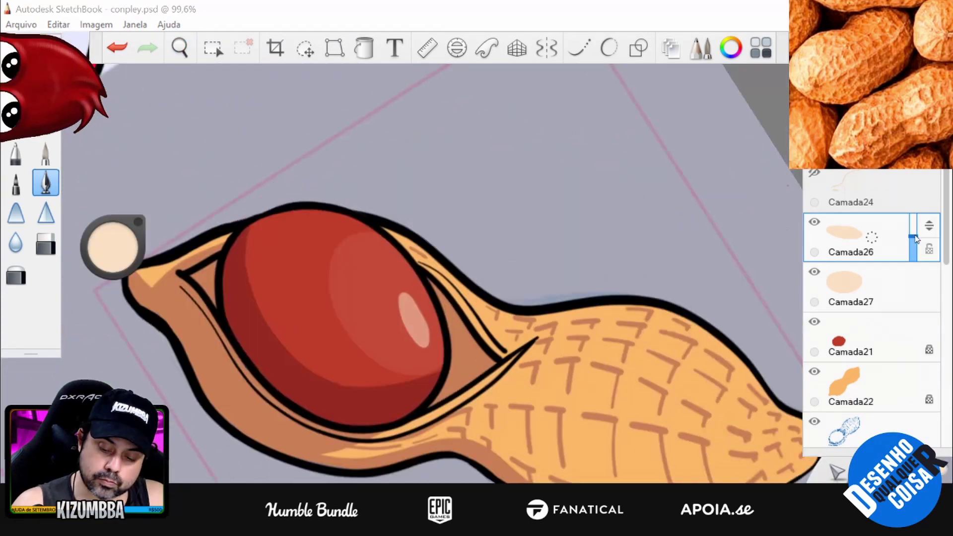
- Draw thin cream rim highlights along the kernel's lit edge and the shell's upper edge on a new full-opacity layer
{"action": "key", "text": "l"}
{"action": "key", "text": "ctrl+shift+n"}
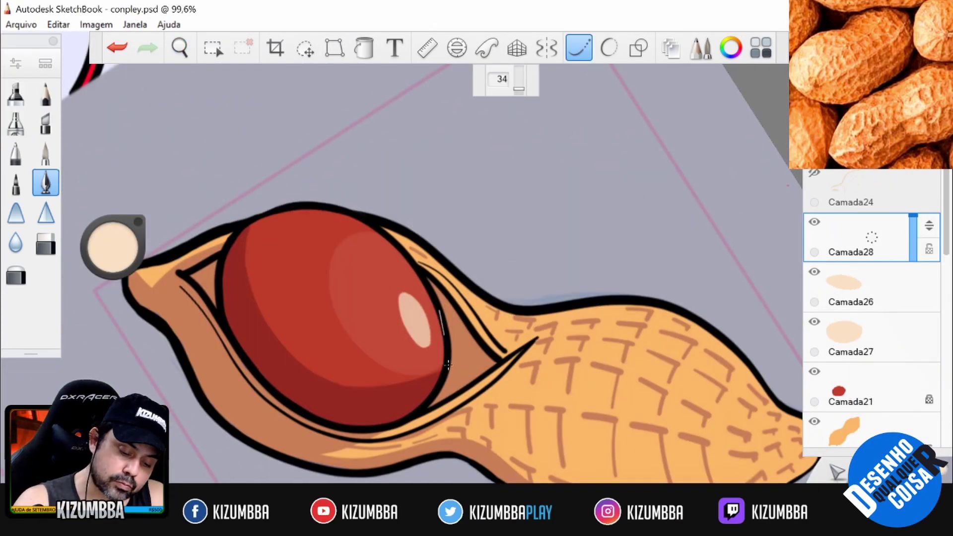
{"action": "left_click_drag", "start_coordinate": [301, 204], "coordinate": [326, 208]}
{"action": "left_click_drag", "start_coordinate": [564, 258], "coordinate": [557, 361]}
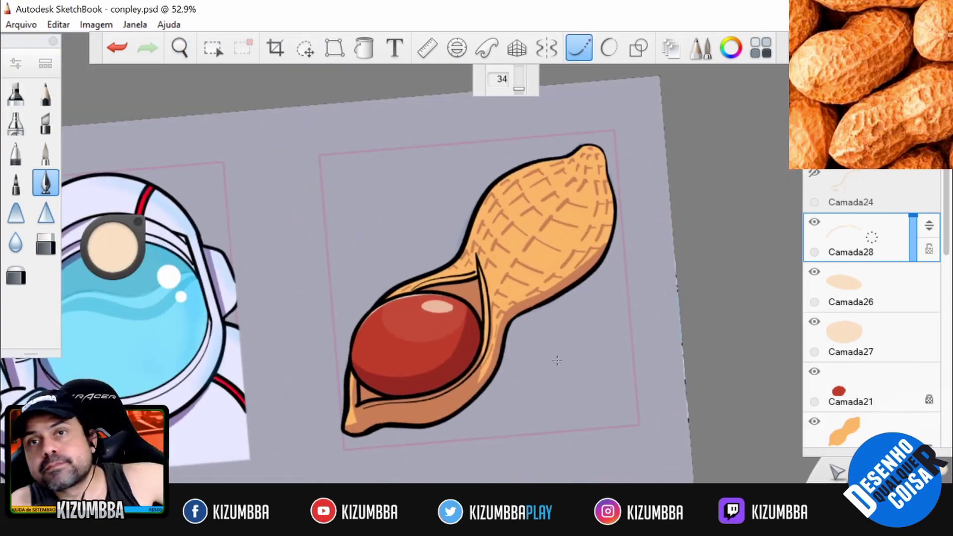
{"action": "left_click_drag", "start_coordinate": [496, 266], "coordinate": [516, 249]}
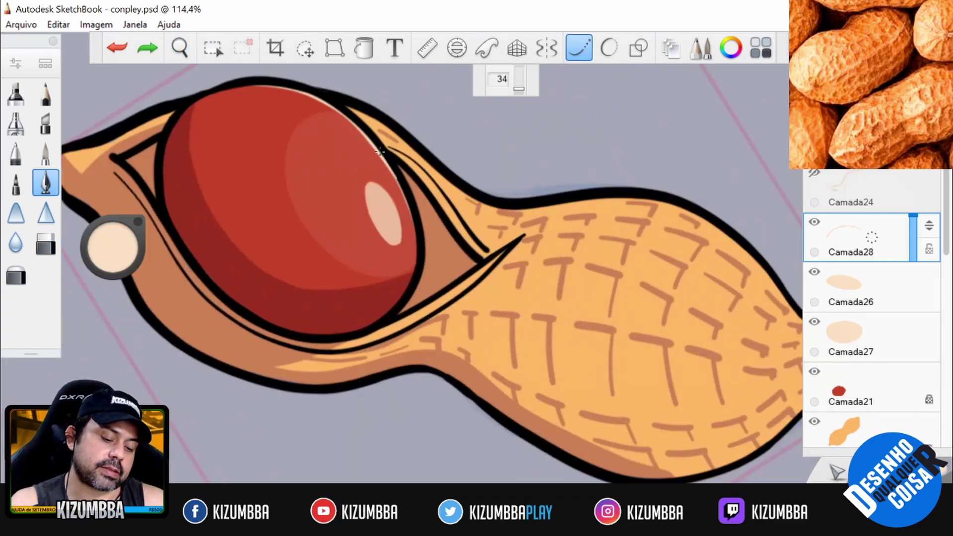
{"action": "left_click_drag", "start_coordinate": [541, 324], "coordinate": [576, 288]}
{"action": "left_click", "coordinate": [579, 47]}
{"action": "mouse_move", "coordinate": [272, 170]}
{"action": "left_mouse_down"}
{"action": "mouse_move", "coordinate": [345, 227]}
{"action": "mouse_move", "coordinate": [424, 253]}
{"action": "left_mouse_up"}
- Show the shell highlight layer again and erase its leftover highlight from the kernel
{"action": "left_click", "coordinate": [816, 174]}
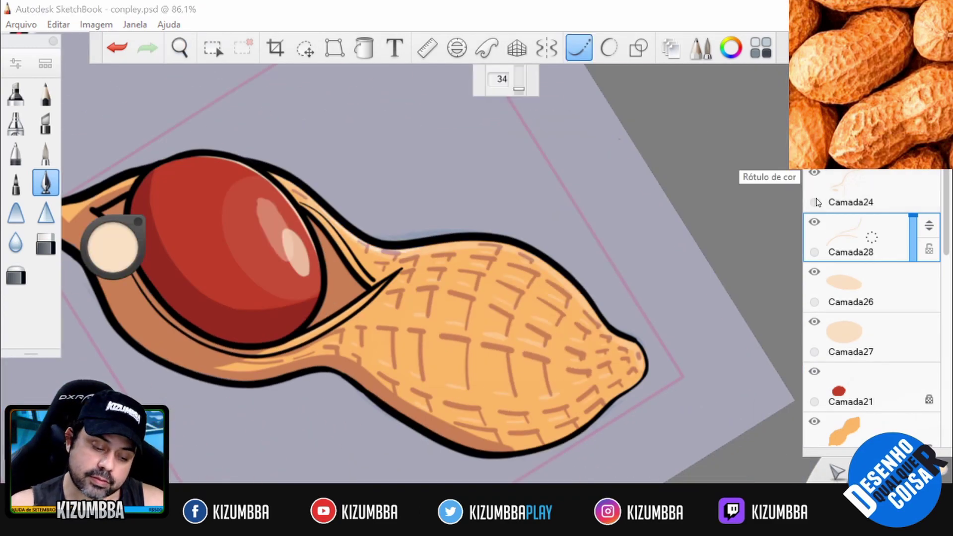
{"action": "key", "text": "Home"}
{"action": "key", "text": "e"}
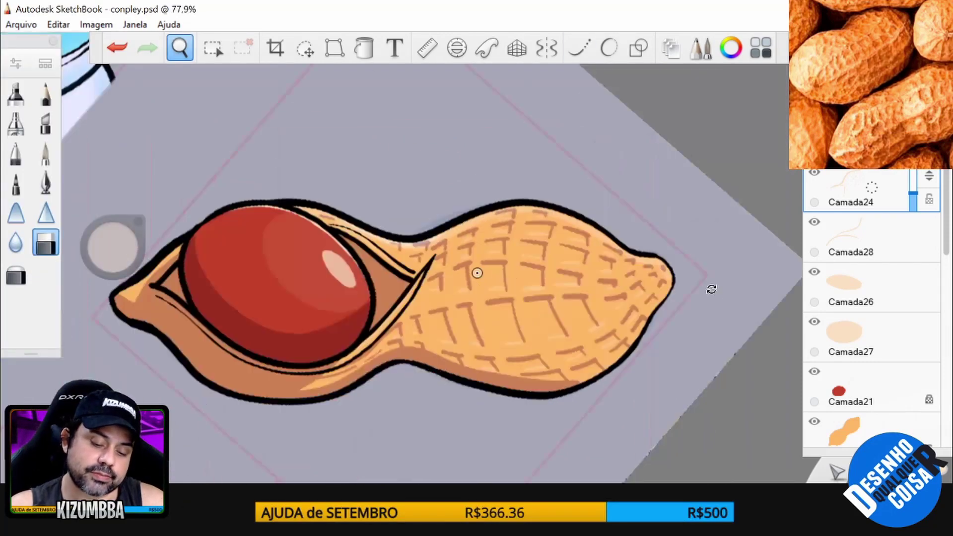
{"action": "key", "text": "e"}
- Draw thin rim highlights along the lobe's lit outline and bright accents beside its dashes on the rim highlight layer
{"action": "left_click", "coordinate": [850, 238]}
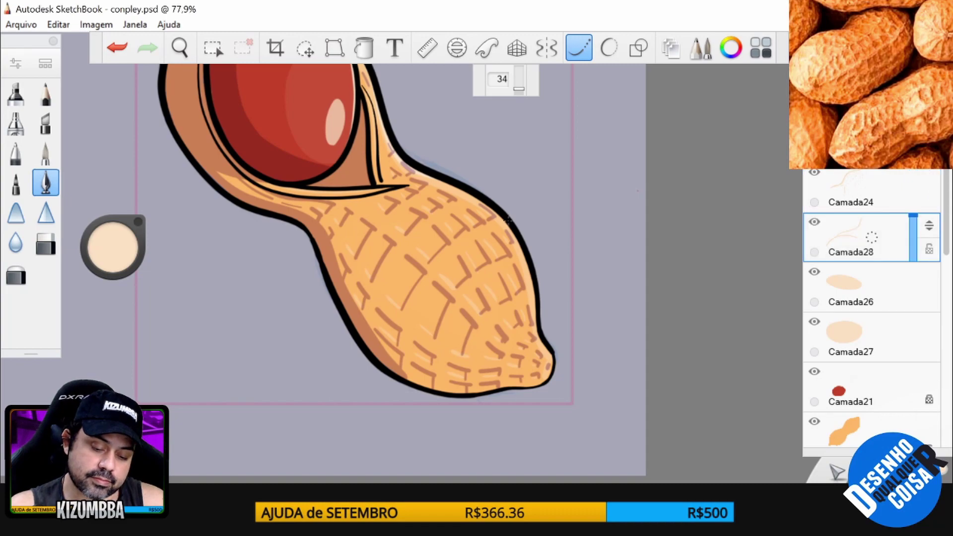
{"action": "mouse_move", "coordinate": [507, 218]}
{"action": "left_mouse_down"}
{"action": "mouse_move", "coordinate": [543, 196]}
{"action": "mouse_move", "coordinate": [515, 308]}
{"action": "left_mouse_up"}
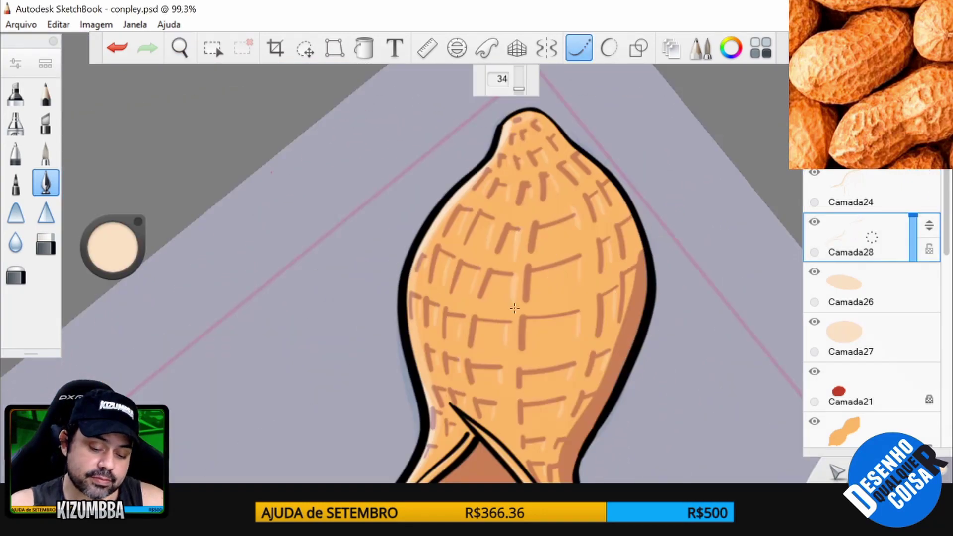
{"action": "key", "text": "space"}
{"action": "mouse_move", "coordinate": [579, 267]}
{"action": "left_mouse_down"}
{"action": "mouse_move", "coordinate": [481, 382]}
{"action": "mouse_move", "coordinate": [521, 298]}
{"action": "mouse_move", "coordinate": [558, 330]}
{"action": "left_mouse_up"}
{"action": "key", "text": "space"}
{"action": "mouse_move", "coordinate": [519, 209]}
{"action": "left_mouse_down"}
{"action": "mouse_move", "coordinate": [561, 290]}
{"action": "mouse_move", "coordinate": [593, 320]}
{"action": "mouse_move", "coordinate": [546, 327]}
{"action": "mouse_move", "coordinate": [537, 357]}
{"action": "mouse_move", "coordinate": [546, 350]}
{"action": "left_mouse_up"}
- Paint the hollow areas around the kernel inside the pod purple on a new Multiply layer with opacity 47
{"action": "key", "text": "ctrl+z"}
{"action": "key", "text": "ctrl+z"}
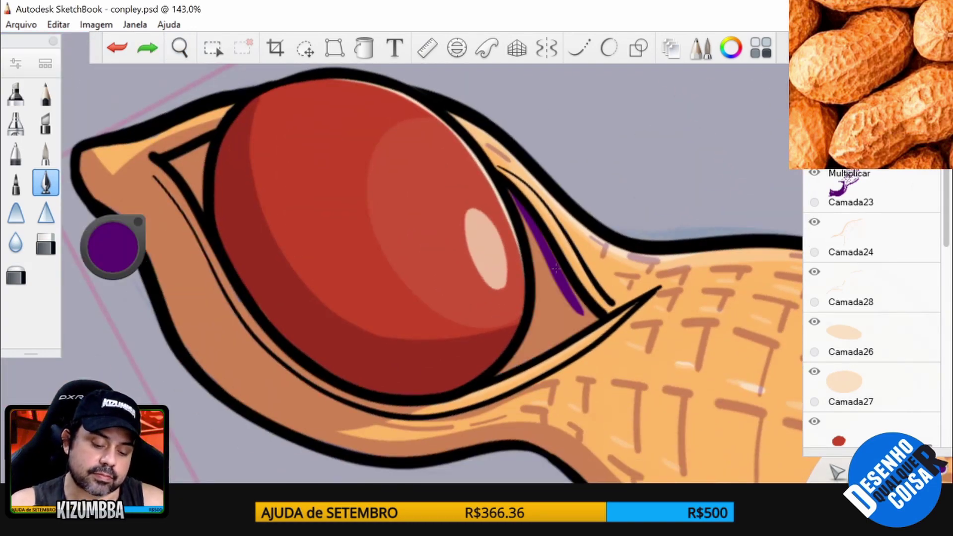
{"action": "mouse_move", "coordinate": [586, 318]}
{"action": "left_mouse_down"}
{"action": "mouse_move", "coordinate": [554, 270]}
{"action": "mouse_move", "coordinate": [543, 228]}
{"action": "mouse_move", "coordinate": [579, 307]}
{"action": "left_mouse_up"}
{"action": "key", "text": "space"}
{"action": "key", "text": "space"}
{"action": "left_click_drag", "start_coordinate": [546, 248], "coordinate": [471, 322]}
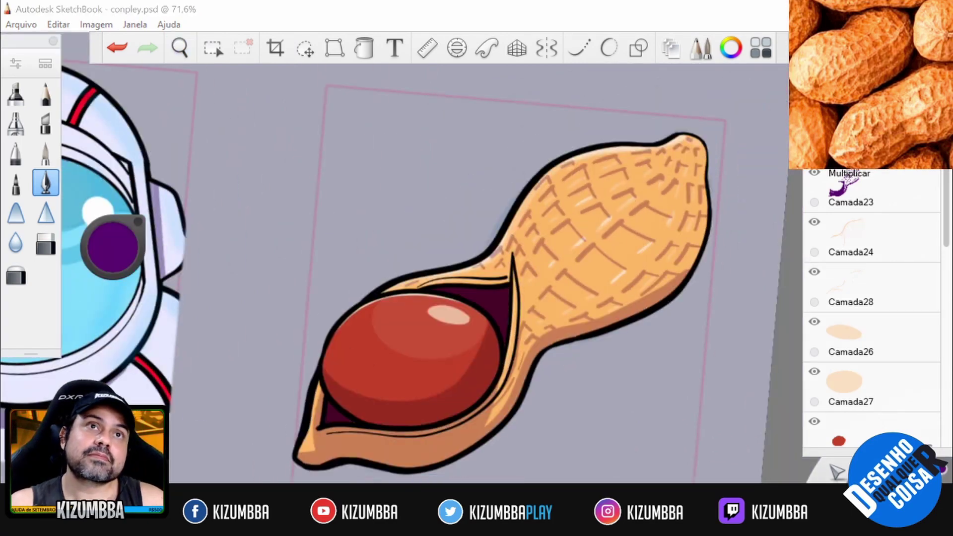
{"action": "scroll", "coordinate": [857, 98], "scroll_direction": "down", "scroll_amount": 3}
{"action": "scroll", "coordinate": [858, 98], "scroll_direction": "down", "scroll_amount": 1}
- Add a narrow band of deeper purple shadow along the whole underside of the pod on the new Multiply layer
{"action": "key", "text": "space"}
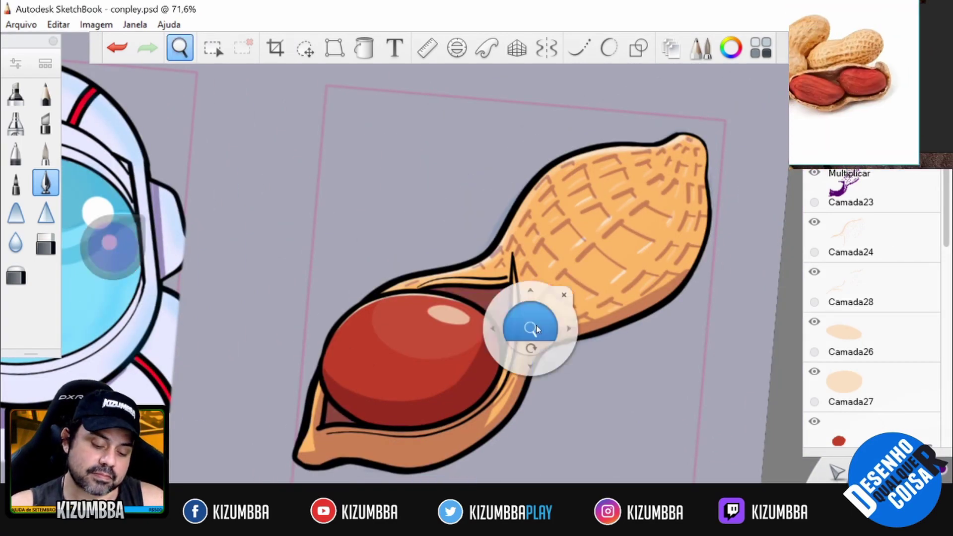
{"action": "left_click_drag", "start_coordinate": [532, 325], "coordinate": [466, 419]}
{"action": "key", "text": "ctrl+z"}
{"action": "key", "text": "l"}
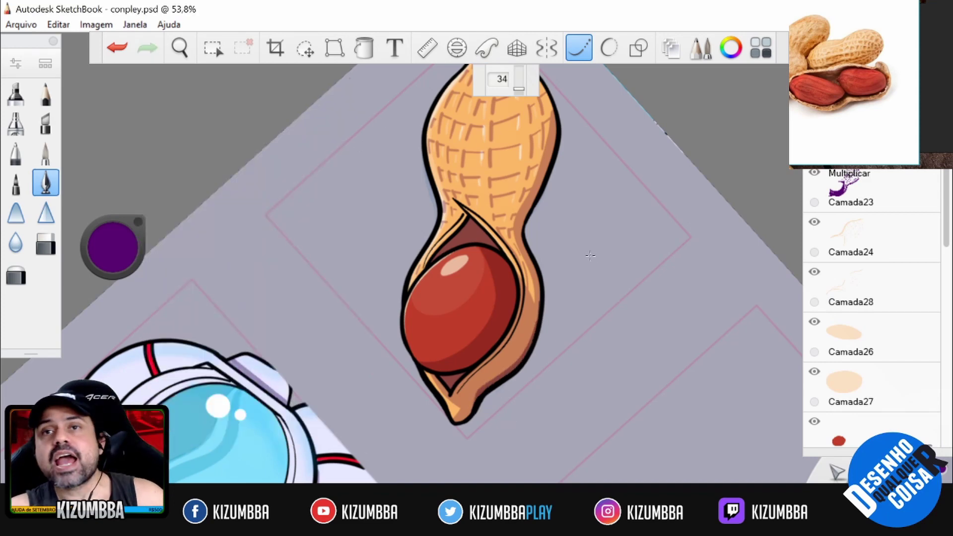
{"action": "key", "text": "space"}
{"action": "left_click_drag", "start_coordinate": [560, 292], "coordinate": [426, 431]}
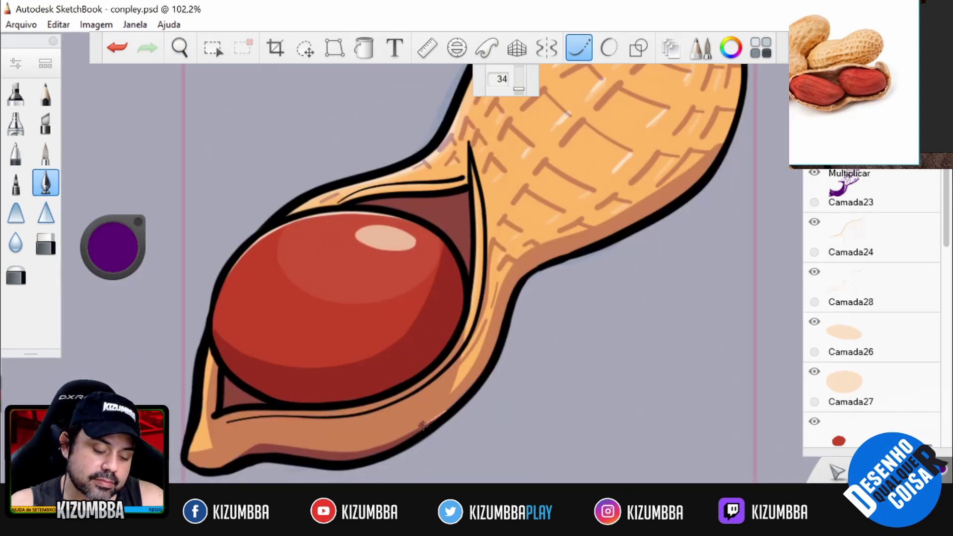
{"action": "key", "text": "space"}
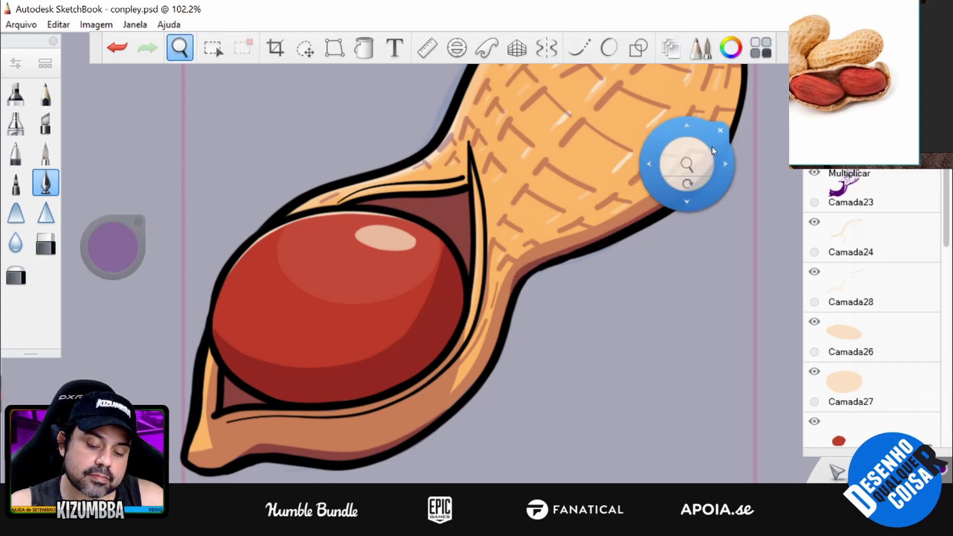
{"action": "left_click_drag", "start_coordinate": [688, 163], "coordinate": [313, 179]}
- Add a thin band of deeper shadow along the kernel's shaded lower edge
{"action": "key", "text": "space"}
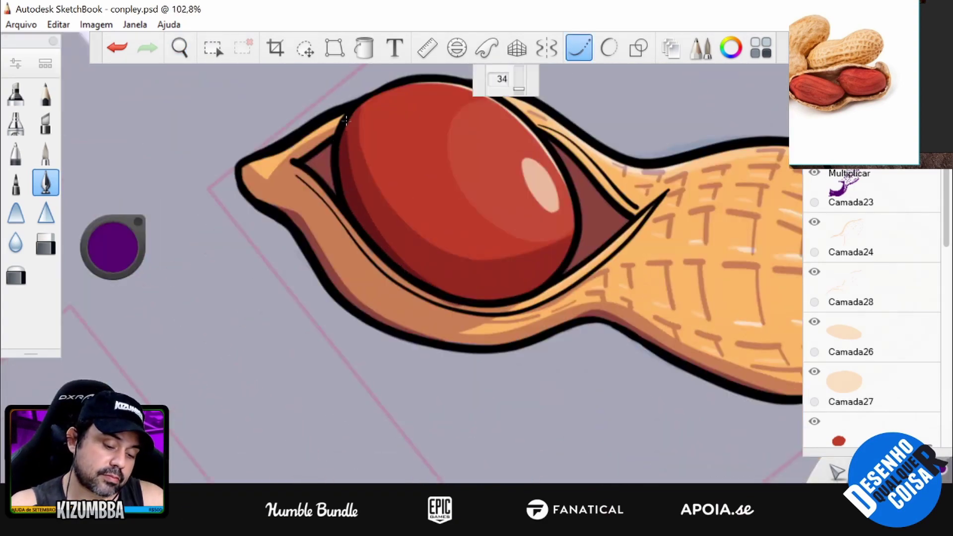
{"action": "key", "text": "space"}
{"action": "left_click_drag", "start_coordinate": [549, 452], "coordinate": [759, 245]}
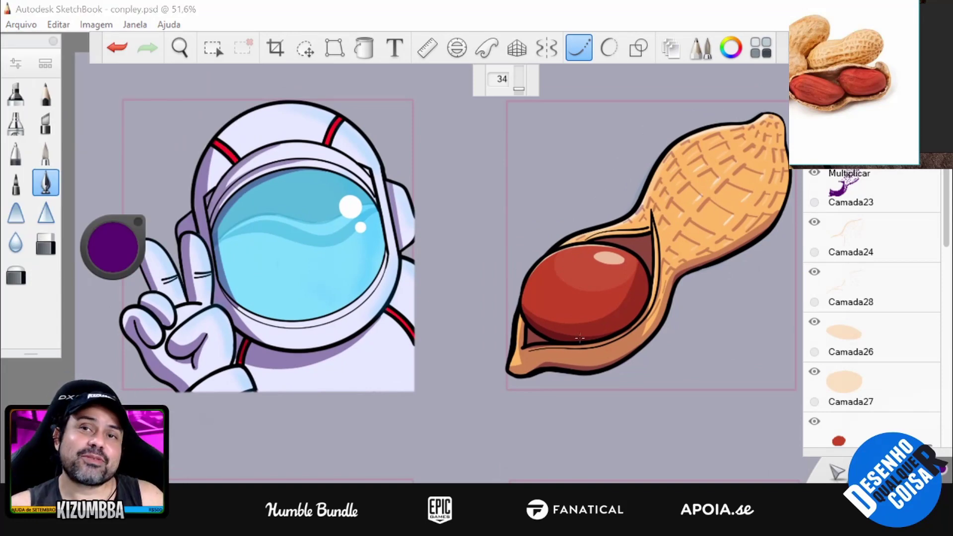
- Hide the interface panels to review both emotes and save the document
{"action": "key", "text": "Tab"}
{"action": "scroll", "coordinate": [508, 294], "scroll_direction": "up", "scroll_amount": 1}
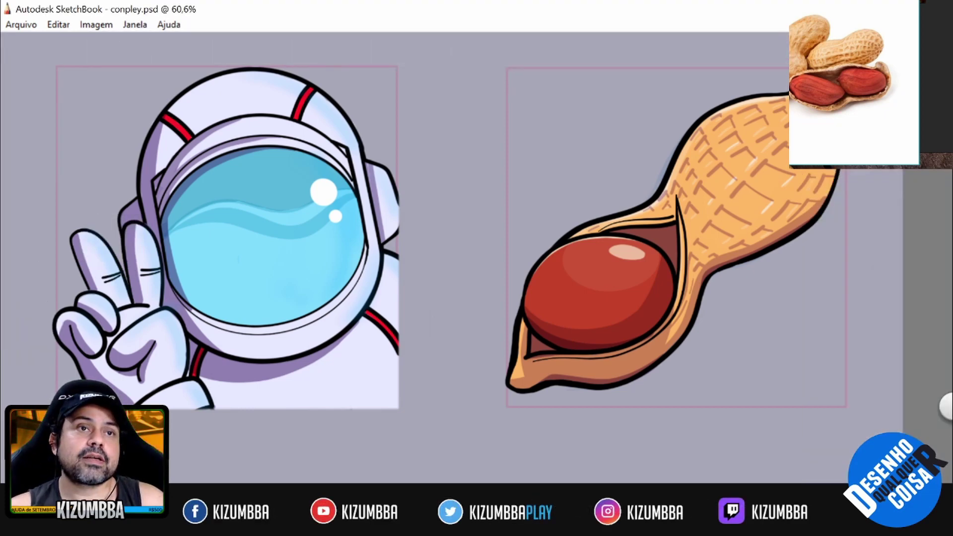
{"action": "left_click", "coordinate": [21, 24]}
{"action": "left_click", "coordinate": [74, 111]}
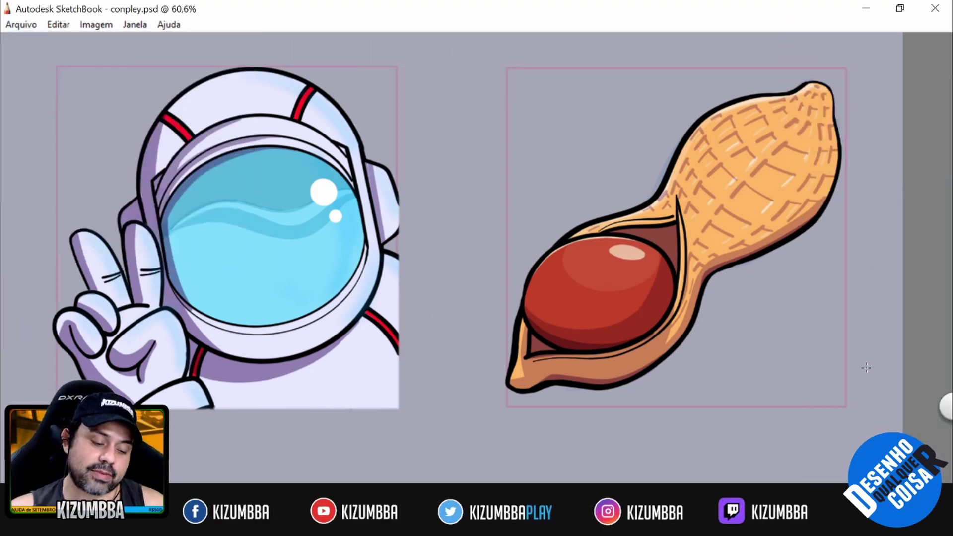
- Check the finished emotes with the panels hidden and start saving the document with Save As
{"action": "scroll", "coordinate": [867, 367], "scroll_direction": "up", "scroll_amount": 2}
{"action": "key", "text": "Tab"}
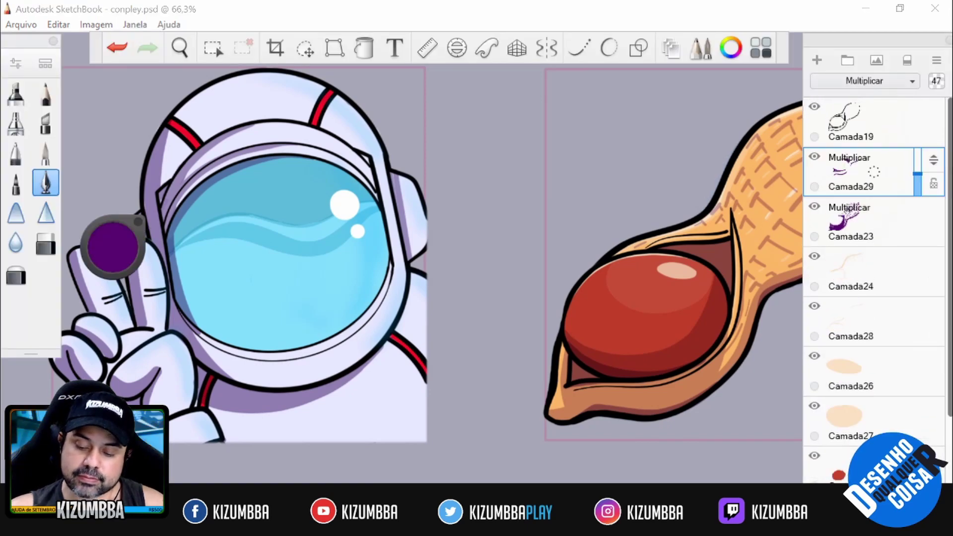
{"action": "key", "text": "Tab"}
{"action": "scroll", "coordinate": [885, 332], "scroll_direction": "up", "scroll_amount": 1}
{"action": "left_click", "coordinate": [20, 24]}
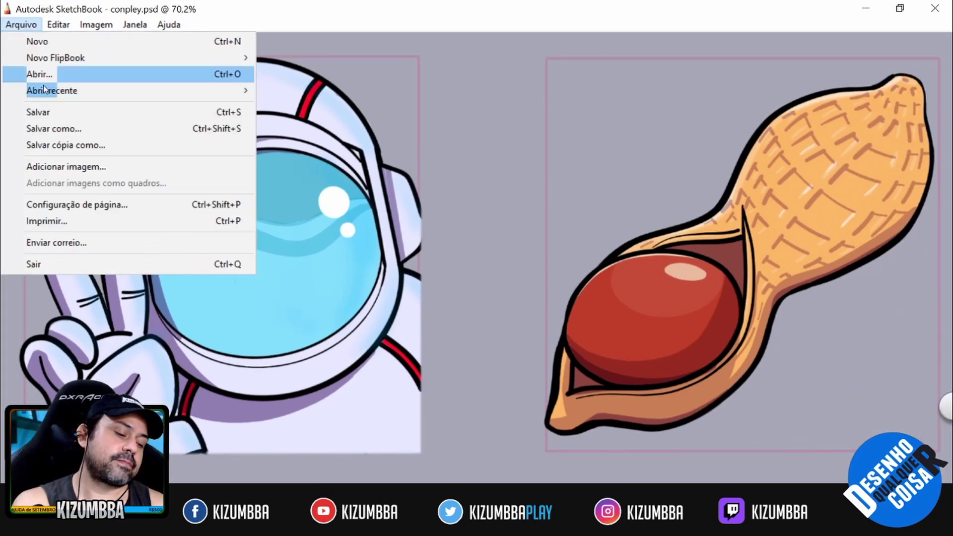
{"action": "left_click", "coordinate": [76, 126]}
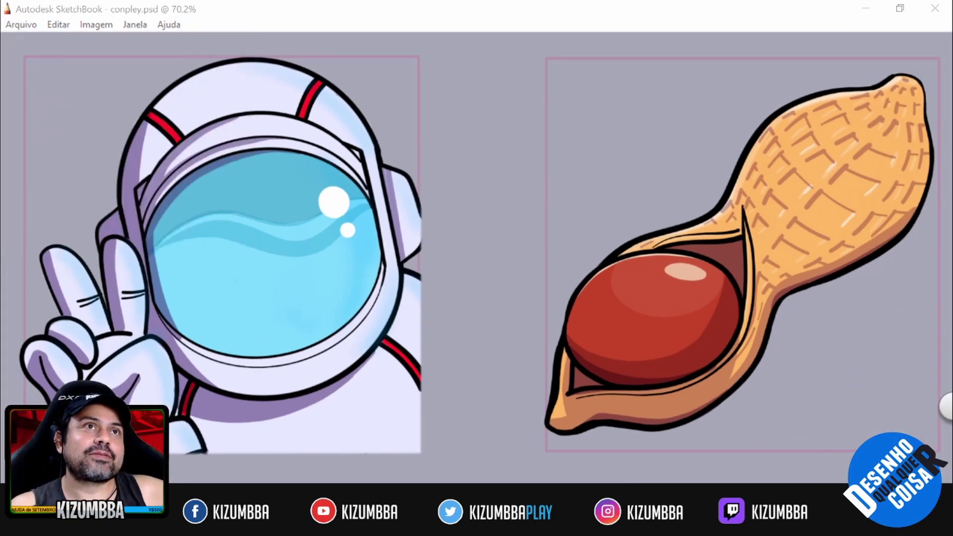